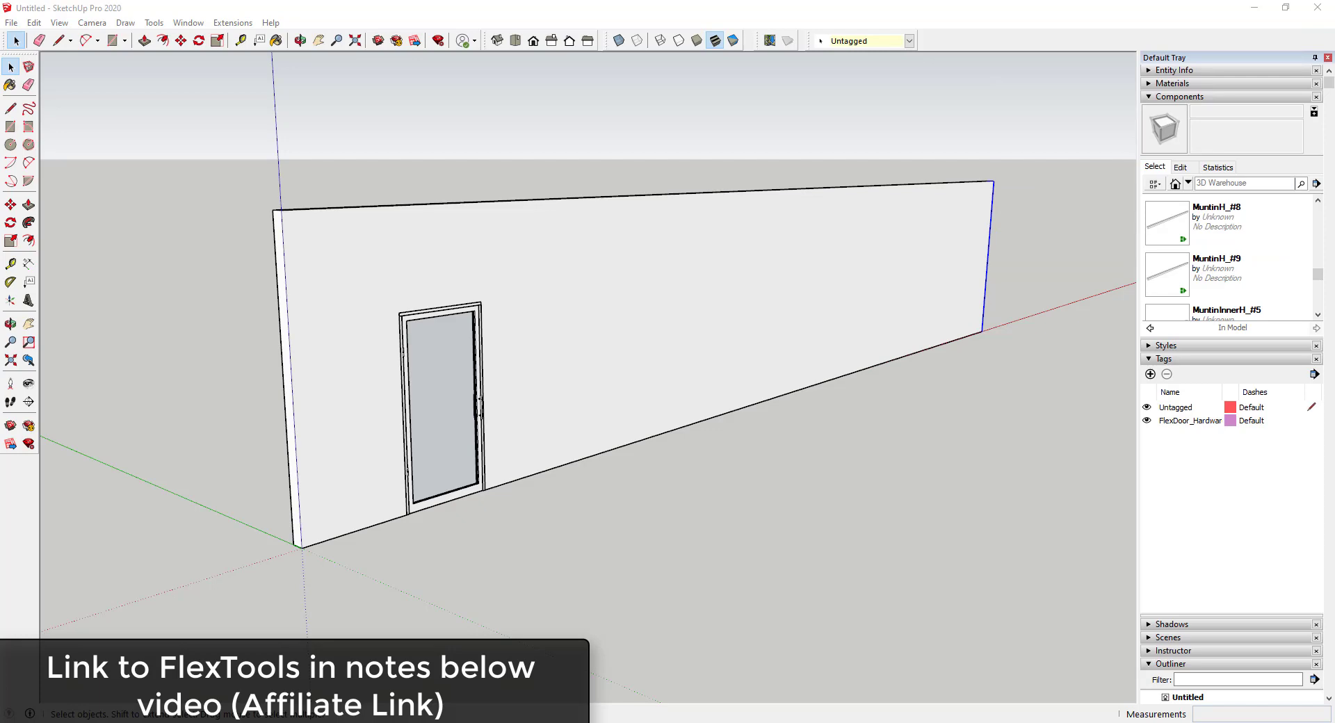
Scale the glass door narrower to 0.73 of its width, then wider by 1.36.
scroll(433, 416, up, 8)
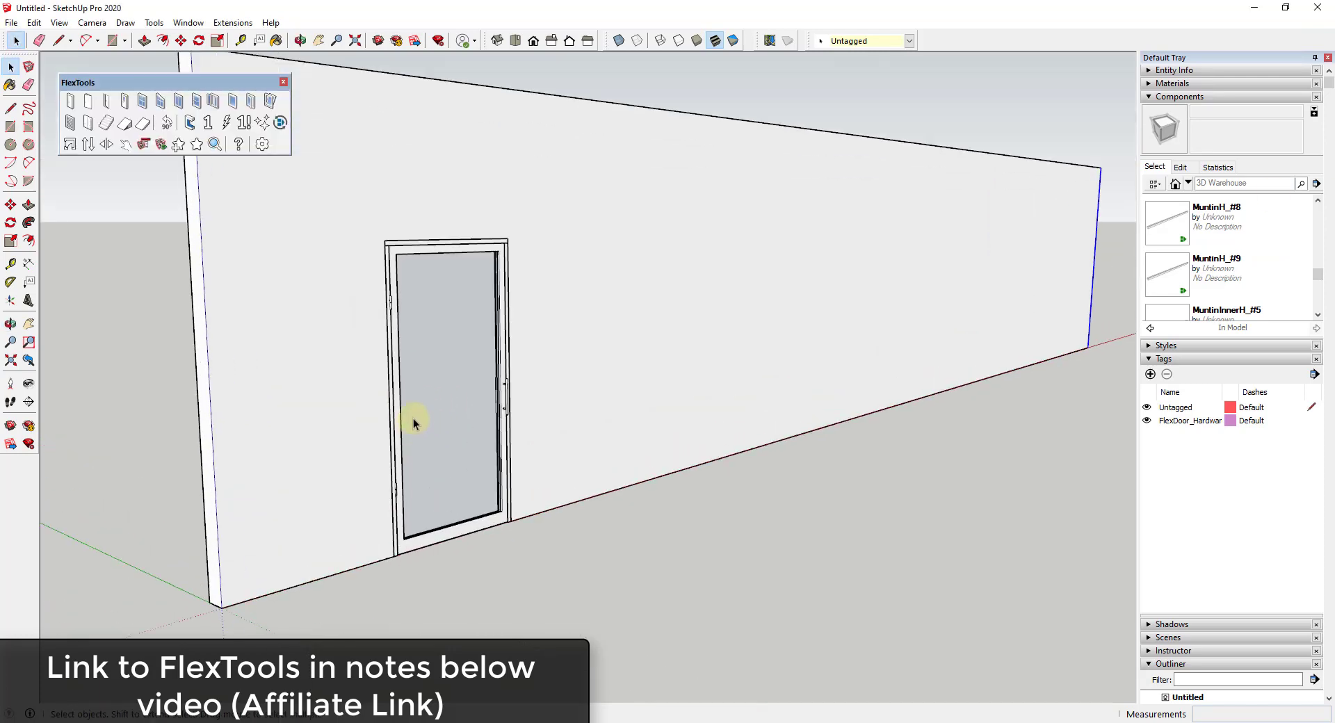
scroll(494, 393, down, 6)
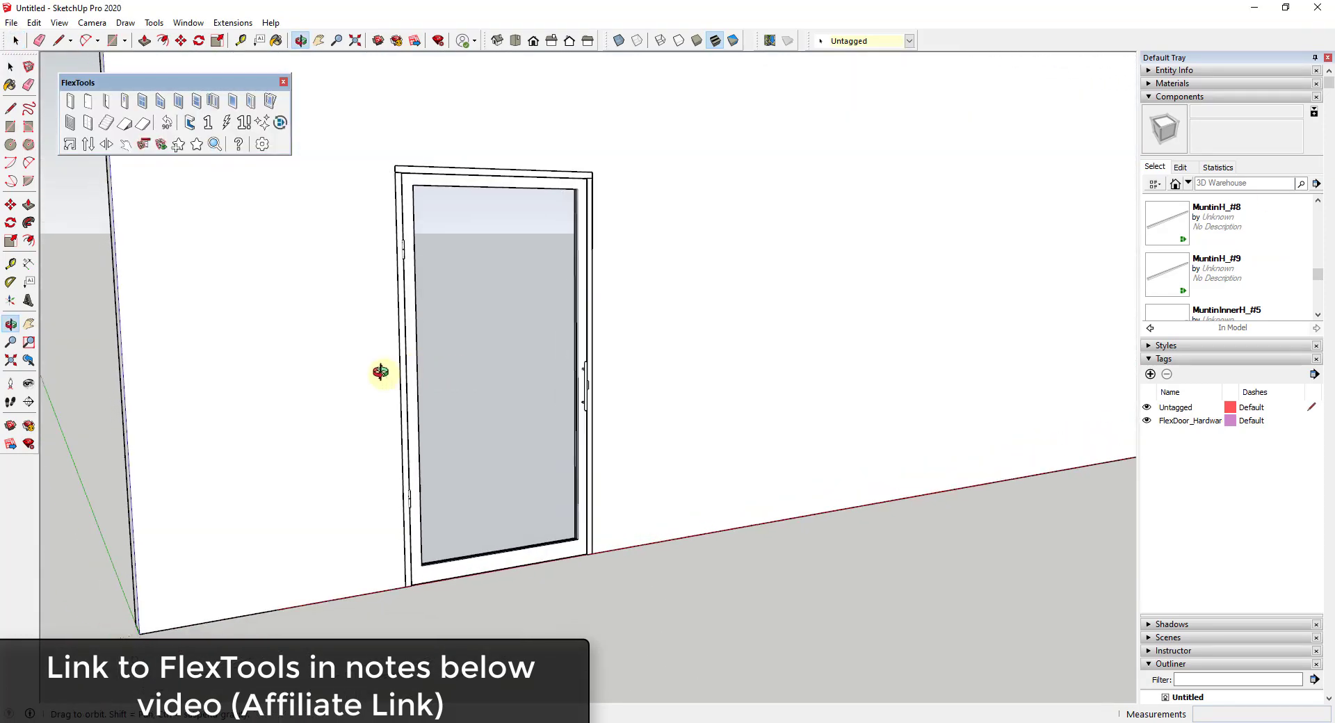
click(513, 397)
key(s)
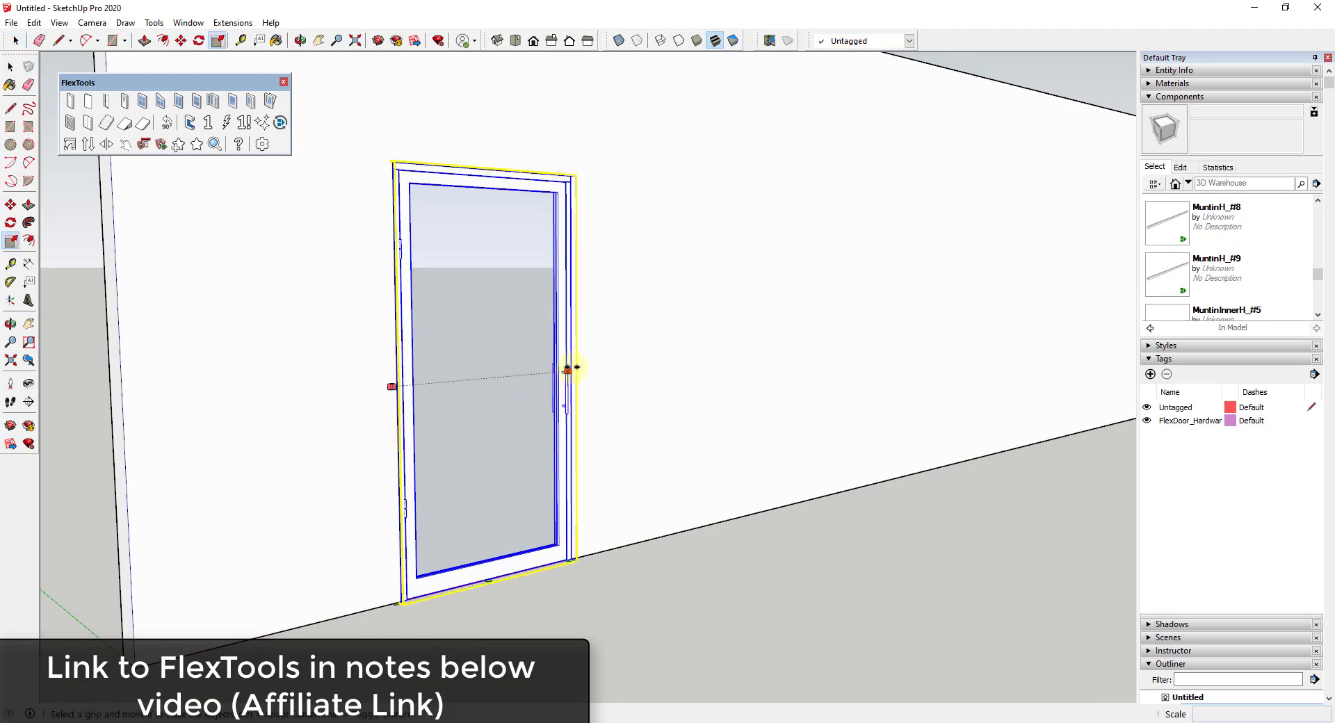
drag(567, 374, 523, 376)
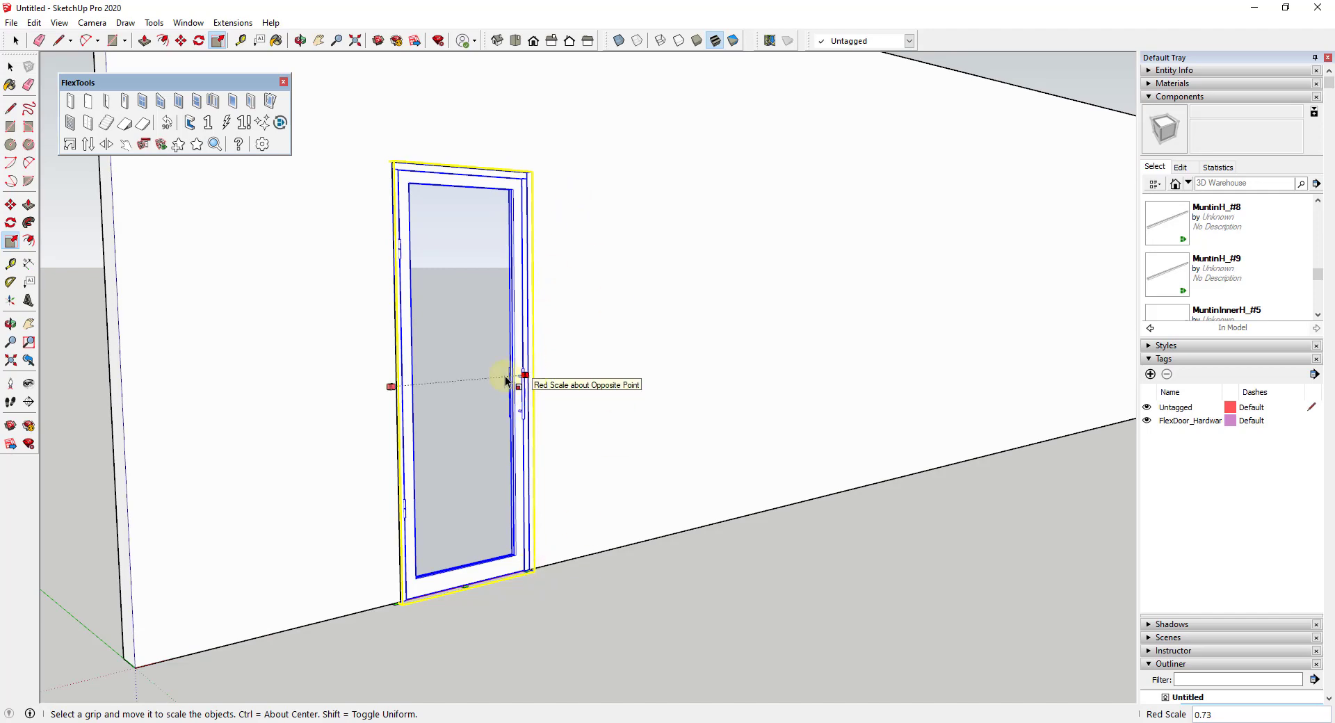
scroll(520, 407, up, 1)
scroll(518, 389, up, 3)
scroll(516, 375, down, 2)
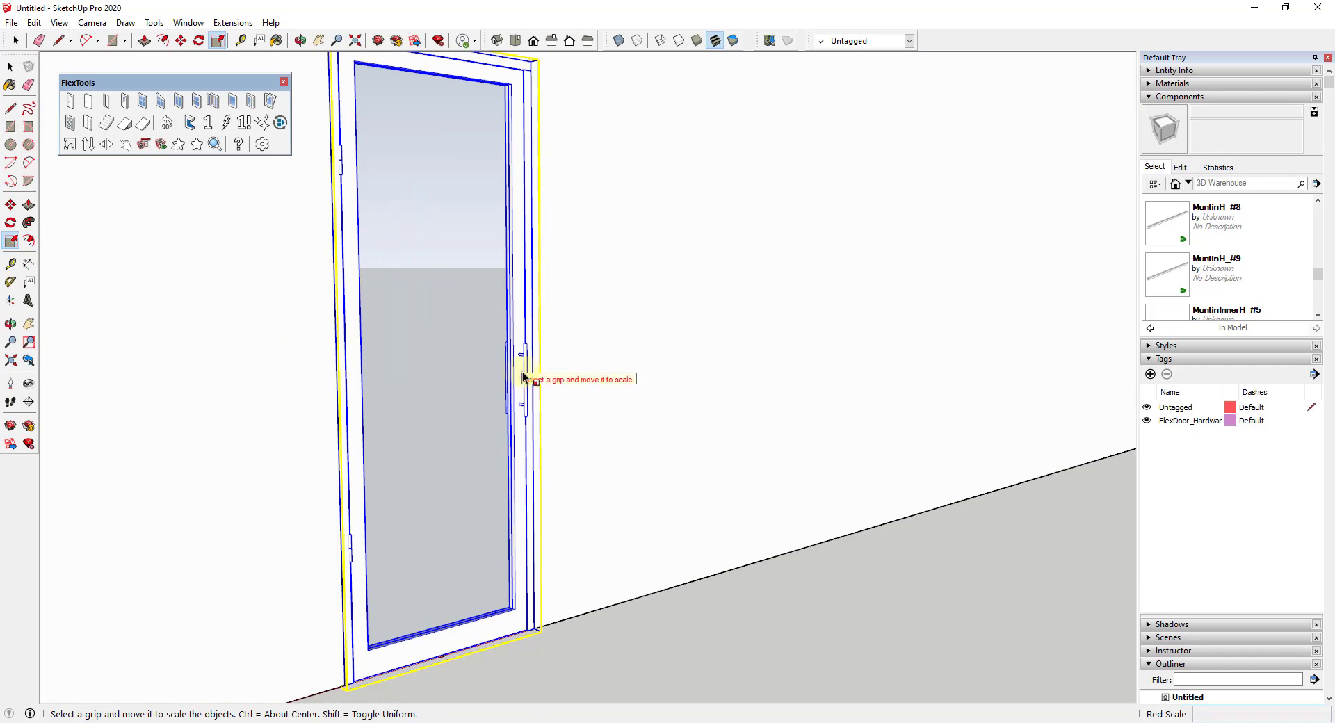
key(space)
key(s)
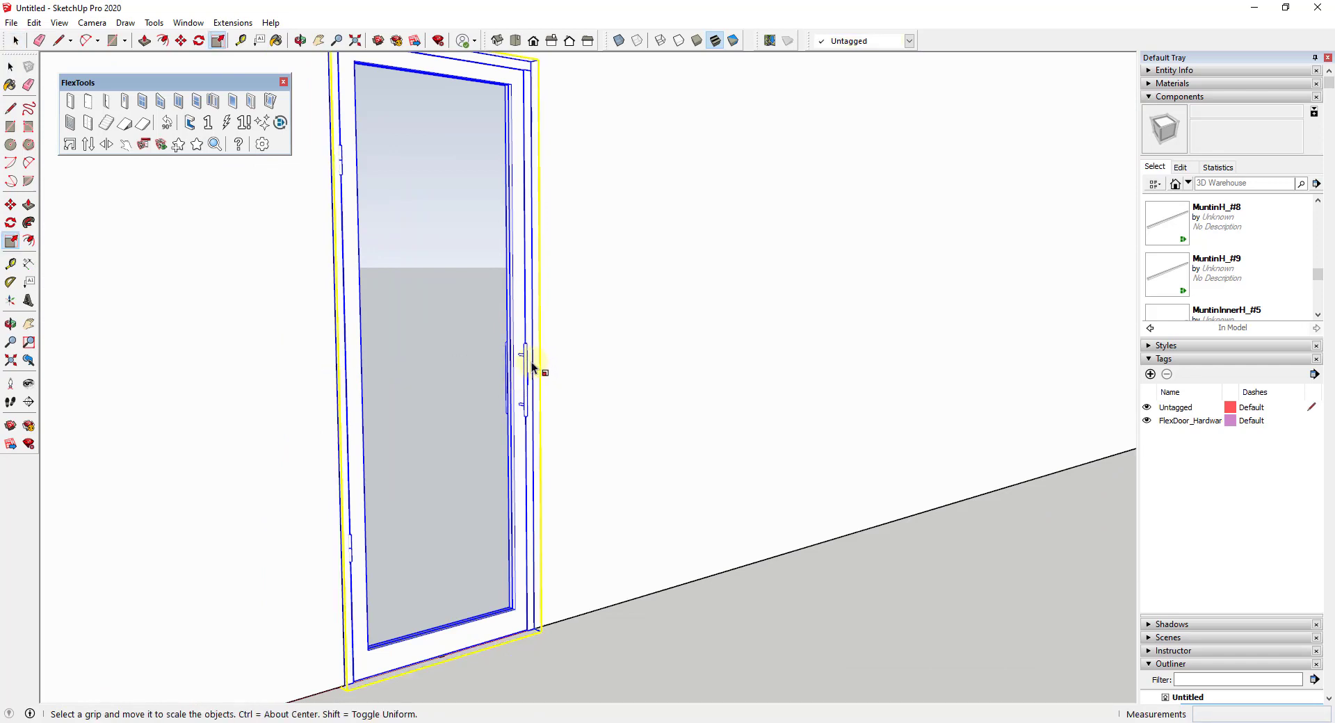
drag(528, 358, 586, 351)
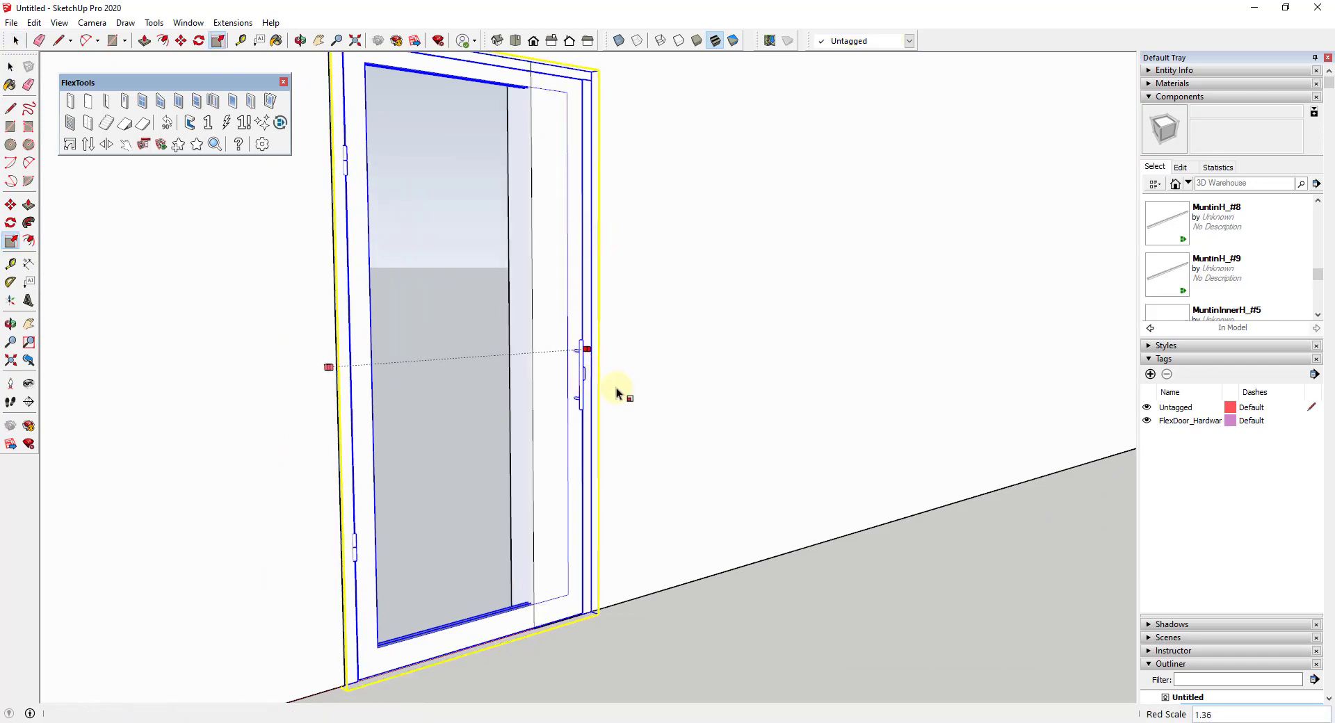
Orbit and zoom around the resized door to inspect its regenerated frame and handle.
scroll(471, 442, down, 1)
scroll(472, 442, down, 2)
middle_drag(506, 432, 517, 398)
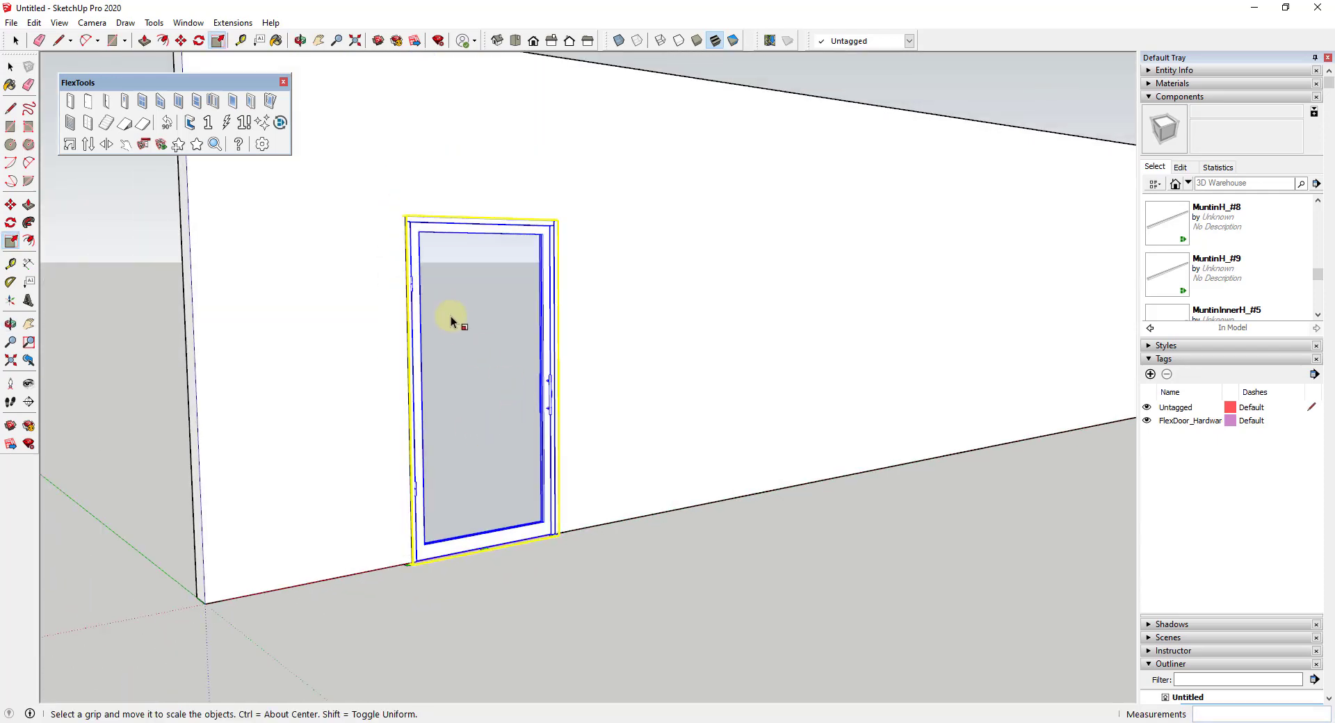
middle_drag(453, 308, 445, 305)
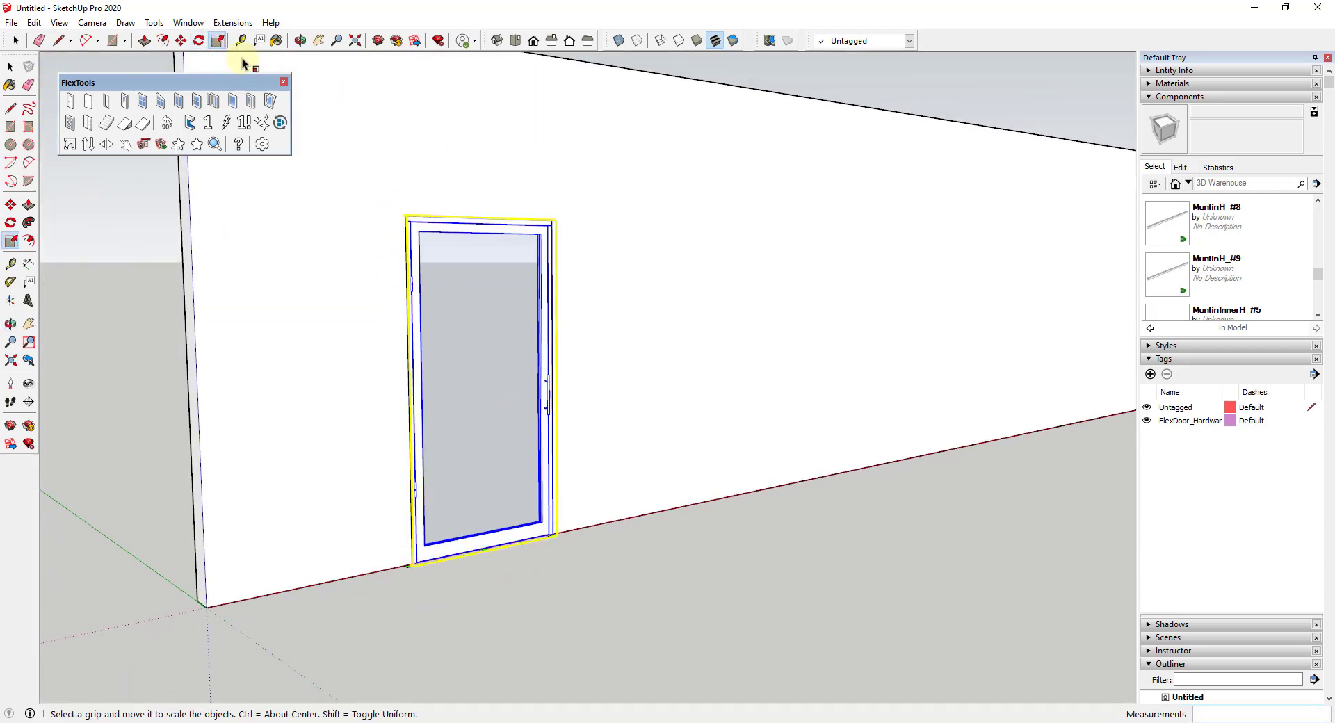
scroll(513, 441, up, 2)
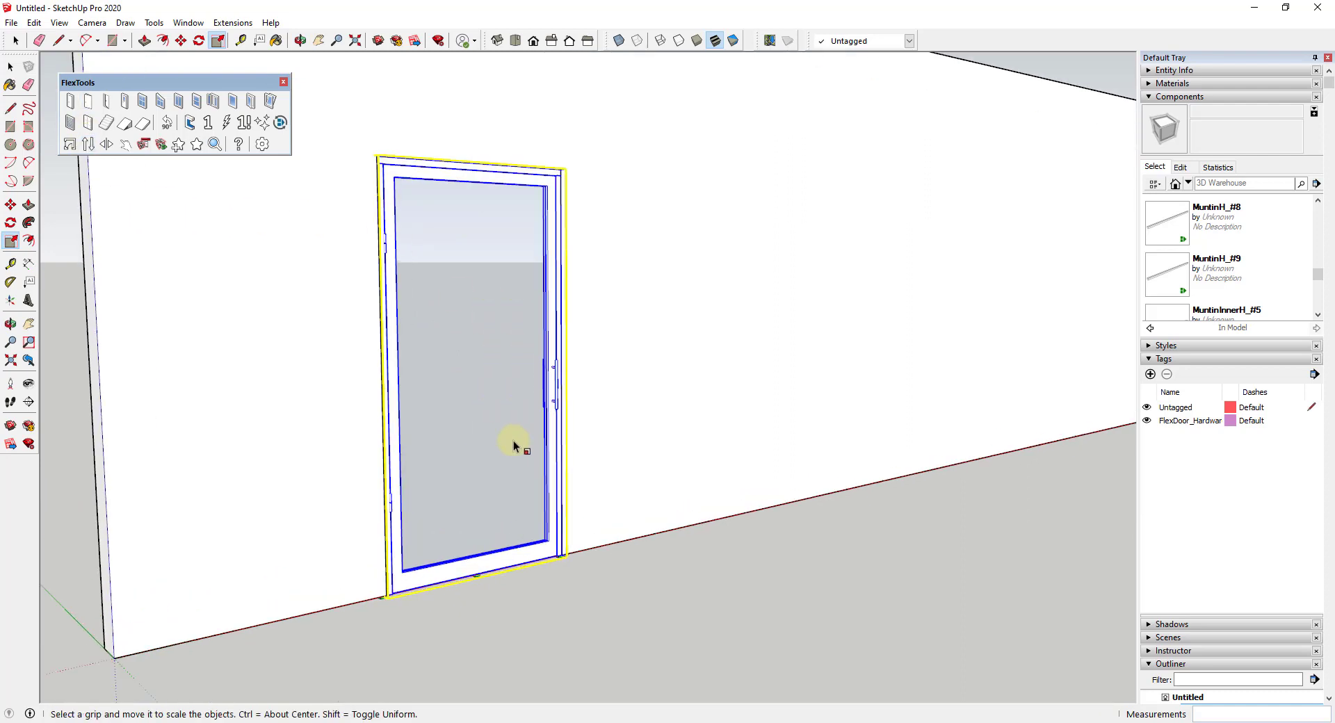
middle_drag(513, 440, 521, 440)
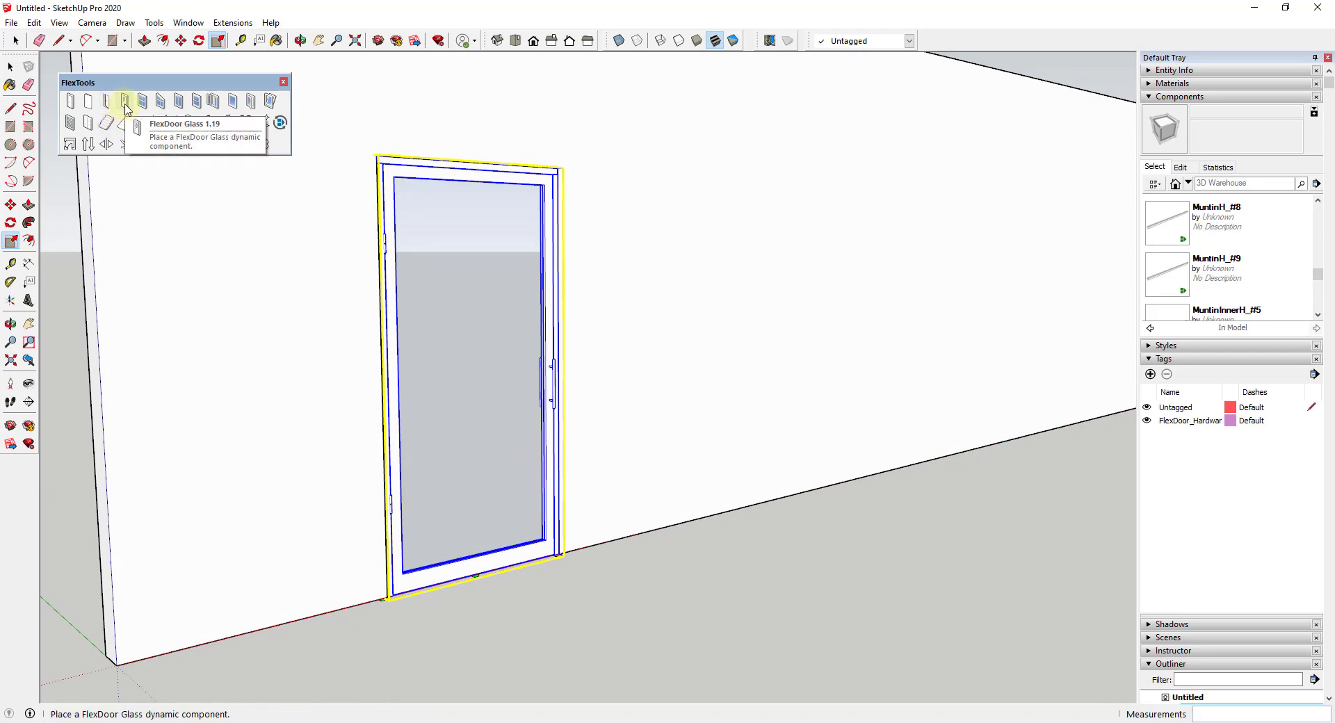
middle_drag(294, 486, 586, 428)
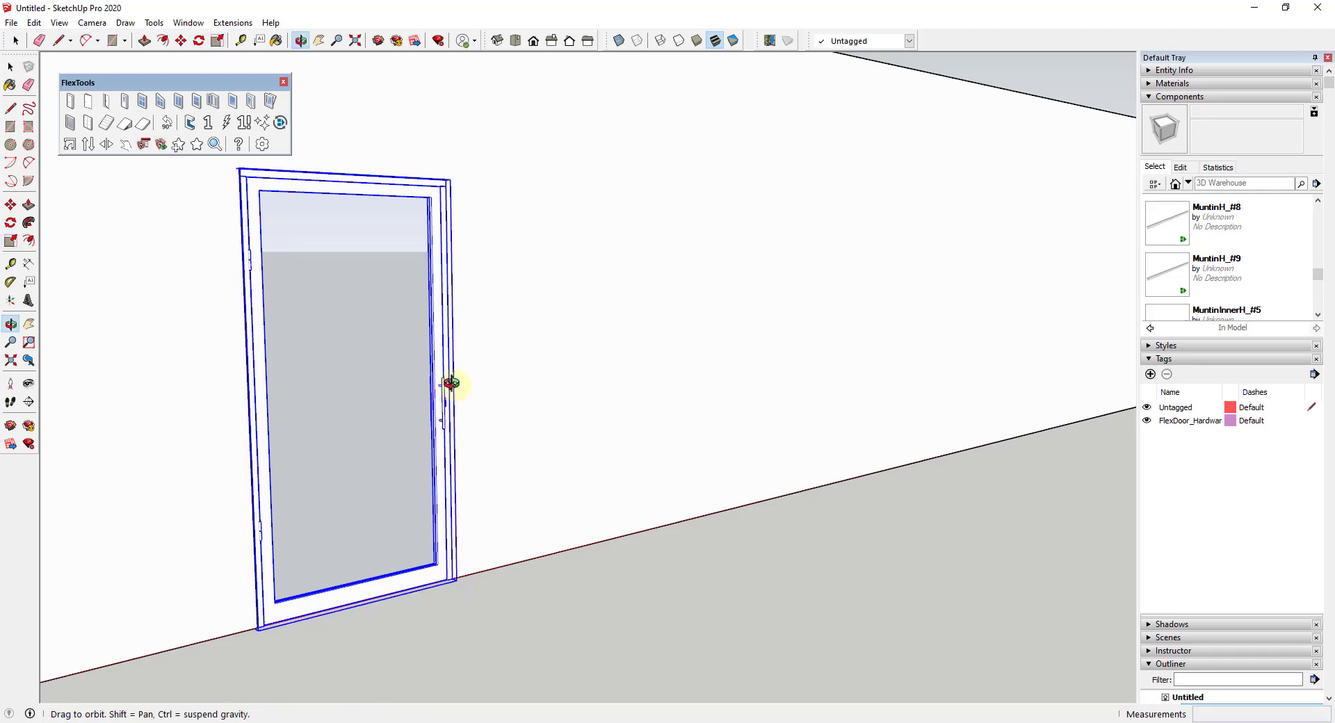
mouse_move(450, 382)
middle_down()
mouse_move(837, 349)
mouse_move(1034, 349)
mouse_move(873, 381)
mouse_move(516, 392)
mouse_move(458, 369)
middle_up()
scroll(431, 417, up, 3)
scroll(468, 373, down, 5)
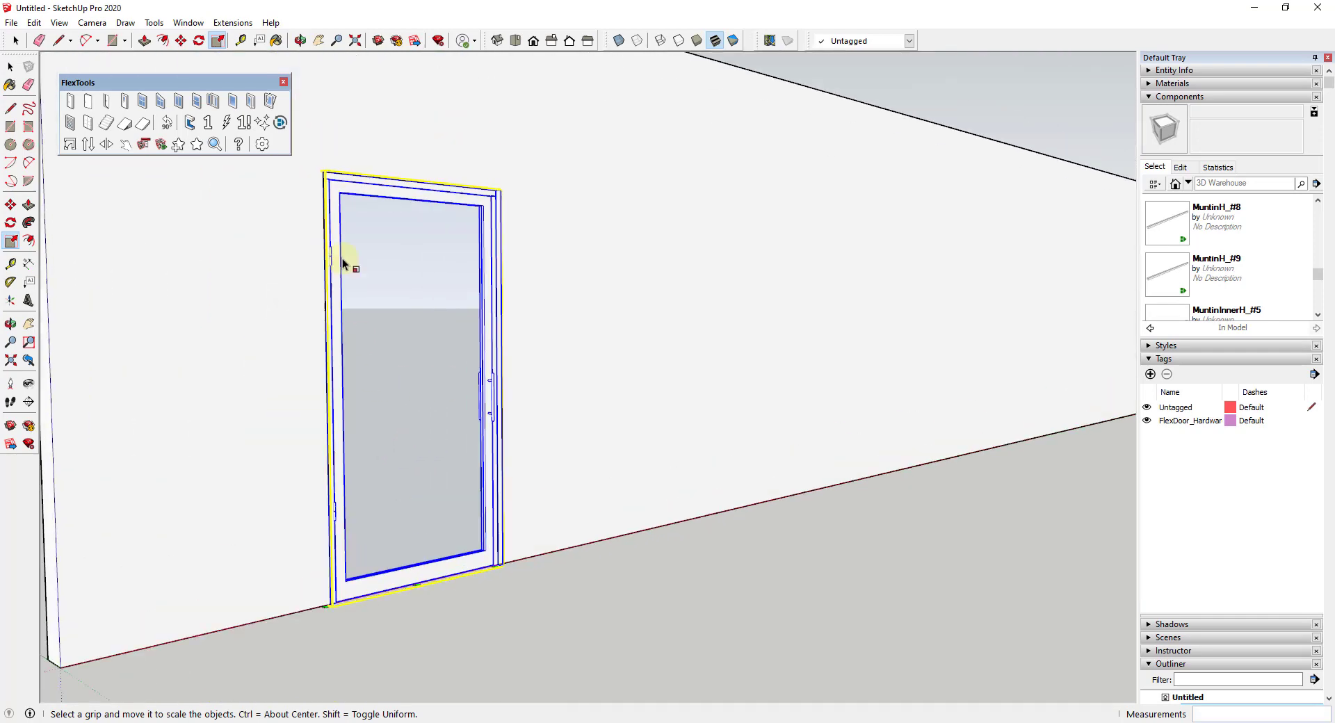
scroll(344, 258, up, 5)
scroll(335, 268, up, 2)
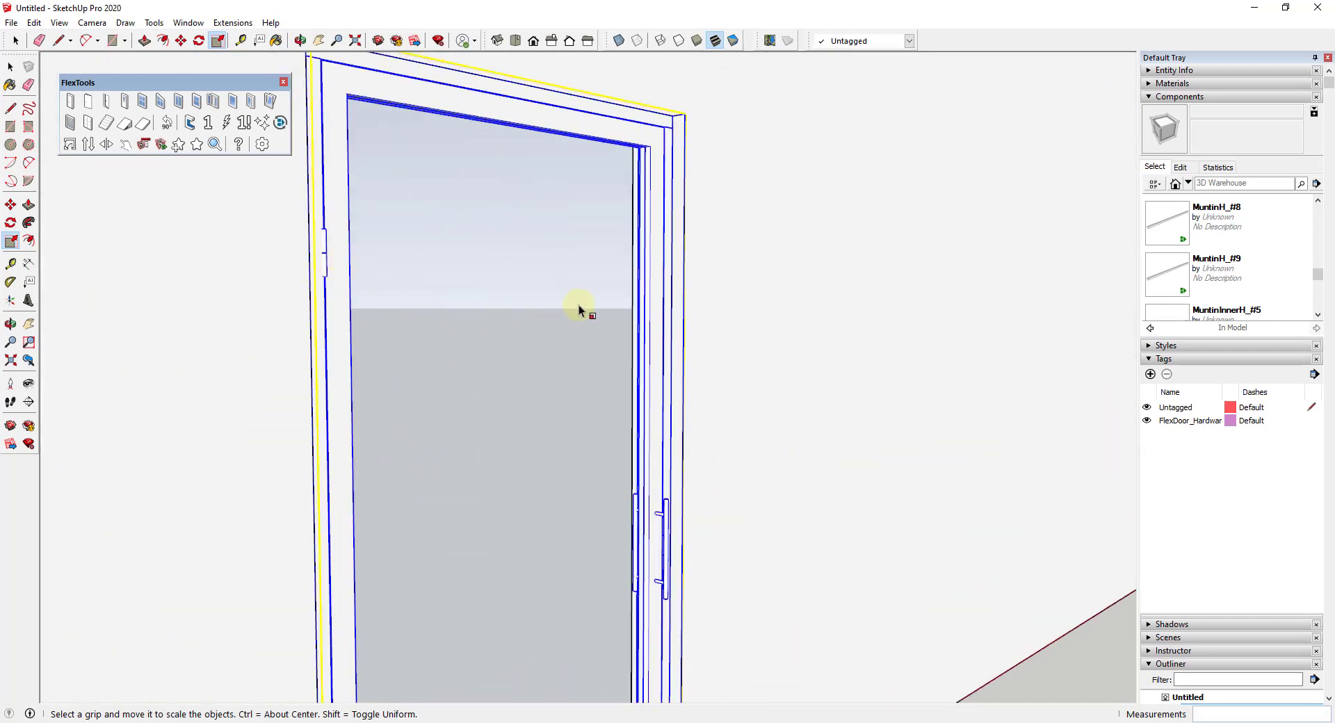
scroll(570, 327, down, 3)
middle_drag(561, 345, 629, 373)
scroll(560, 368, down, 4)
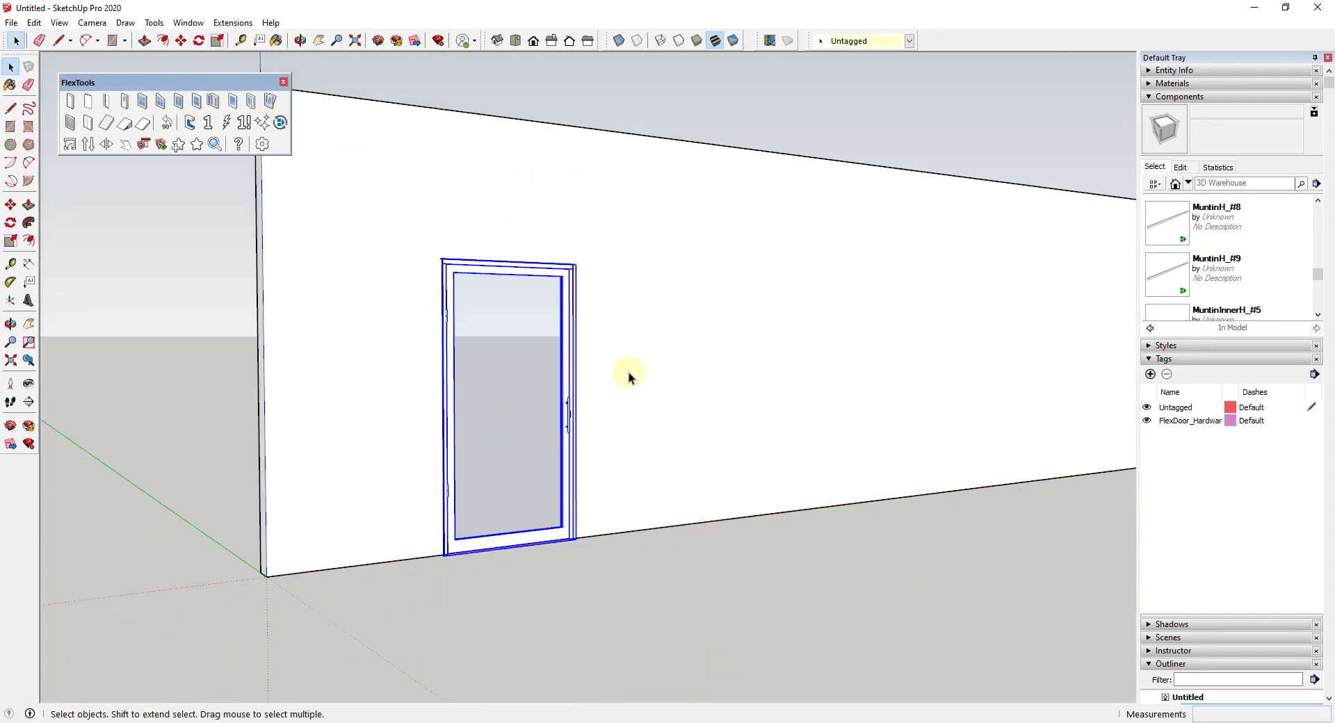
Place a new FlexDoor Glass door on the wall to the right of the first.
click(125, 103)
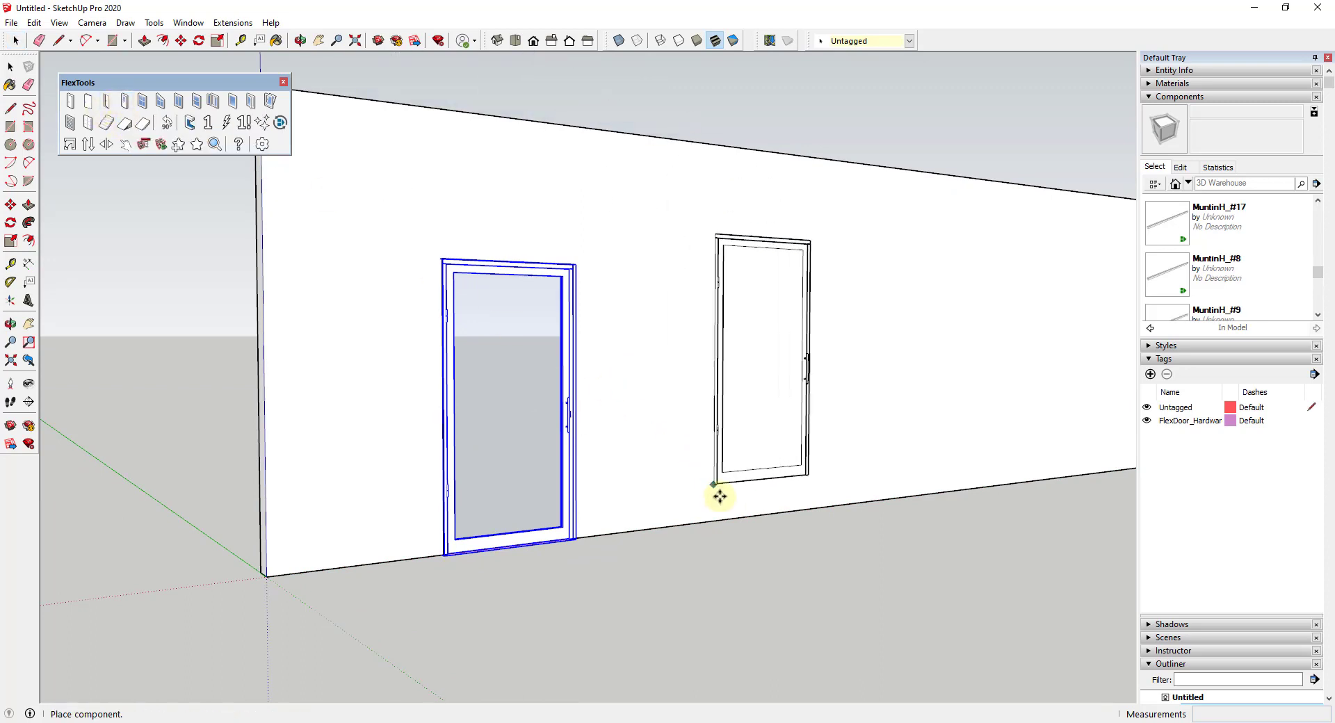
click(753, 518)
key(m)
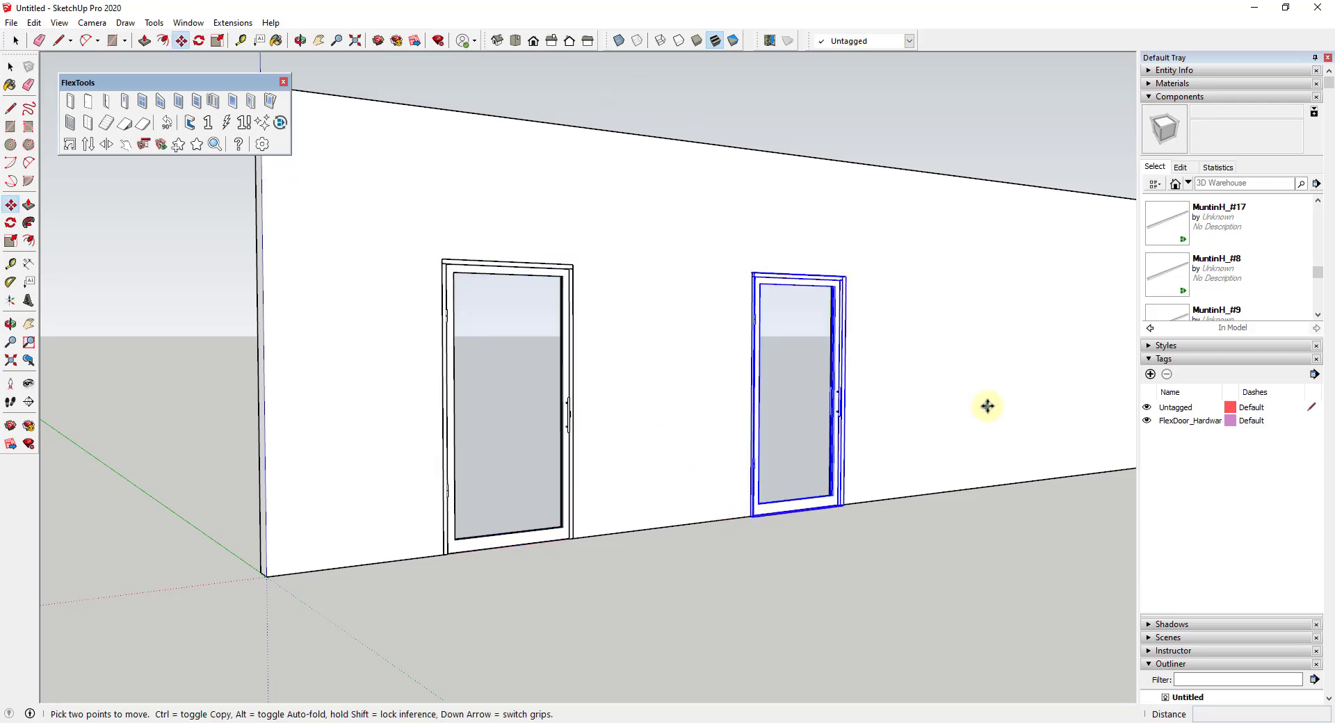
scroll(788, 366, up, 3)
scroll(787, 367, up, 2)
middle_drag(769, 364, 790, 366)
key(space)
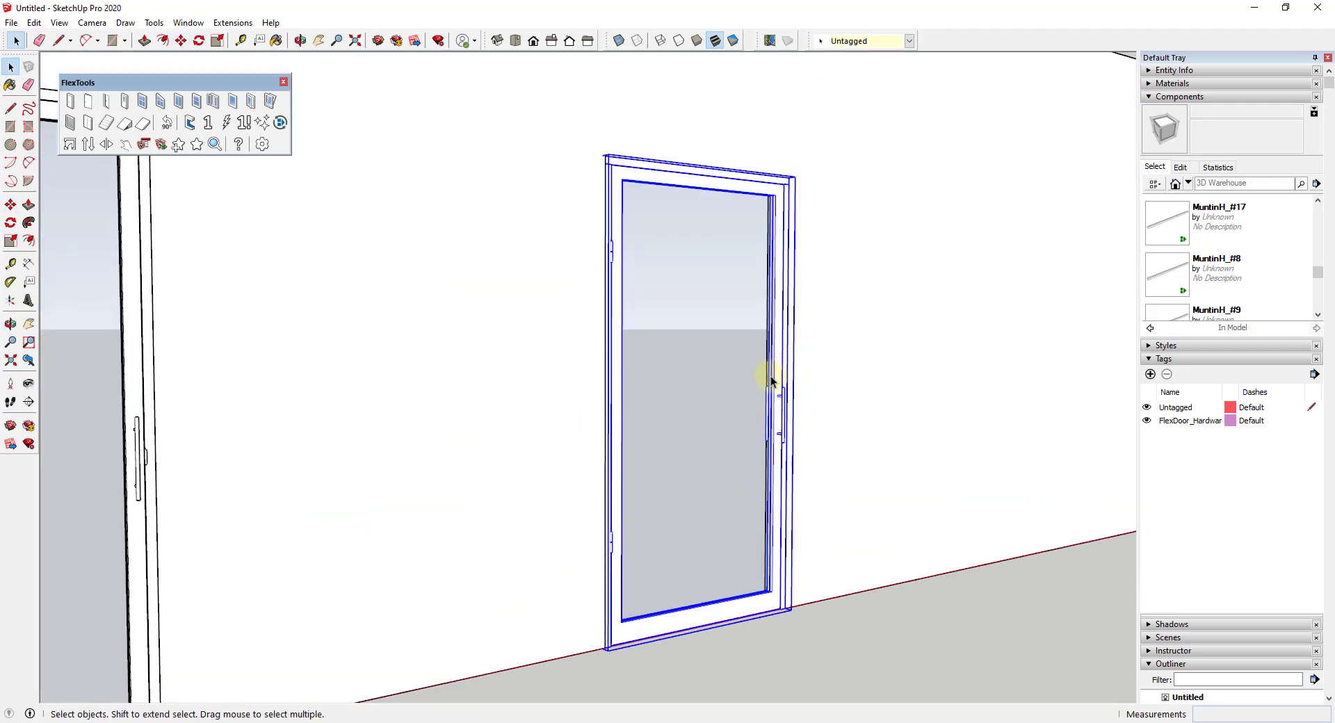
Bring up Component Options for the new door via Dynamic Components.
right_click(777, 380)
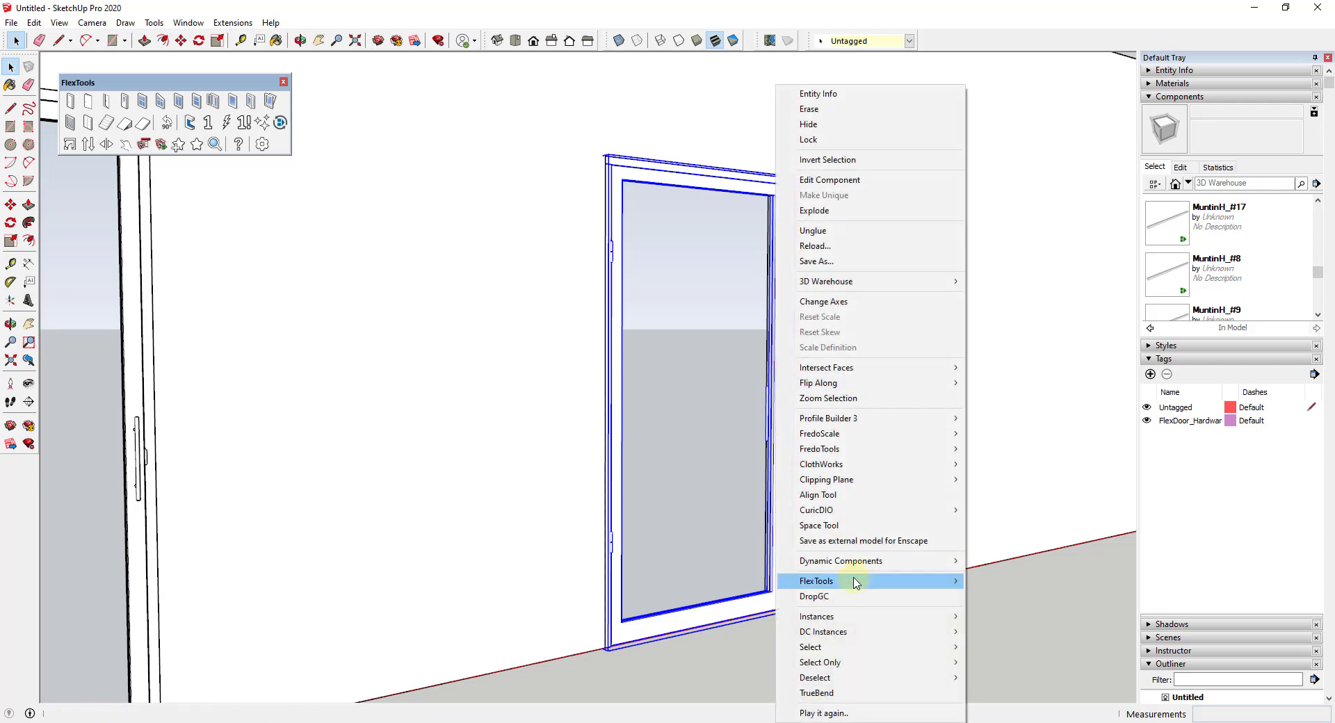
mouse_move(860, 563)
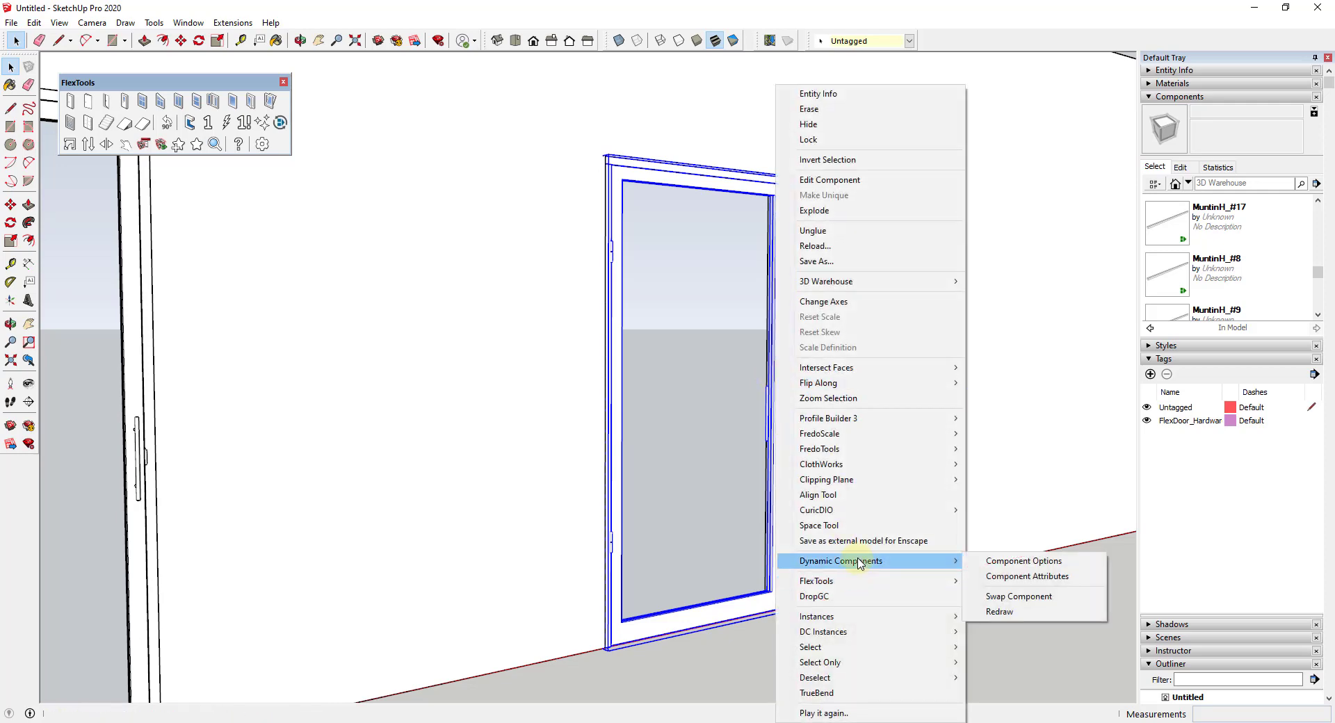
click(995, 567)
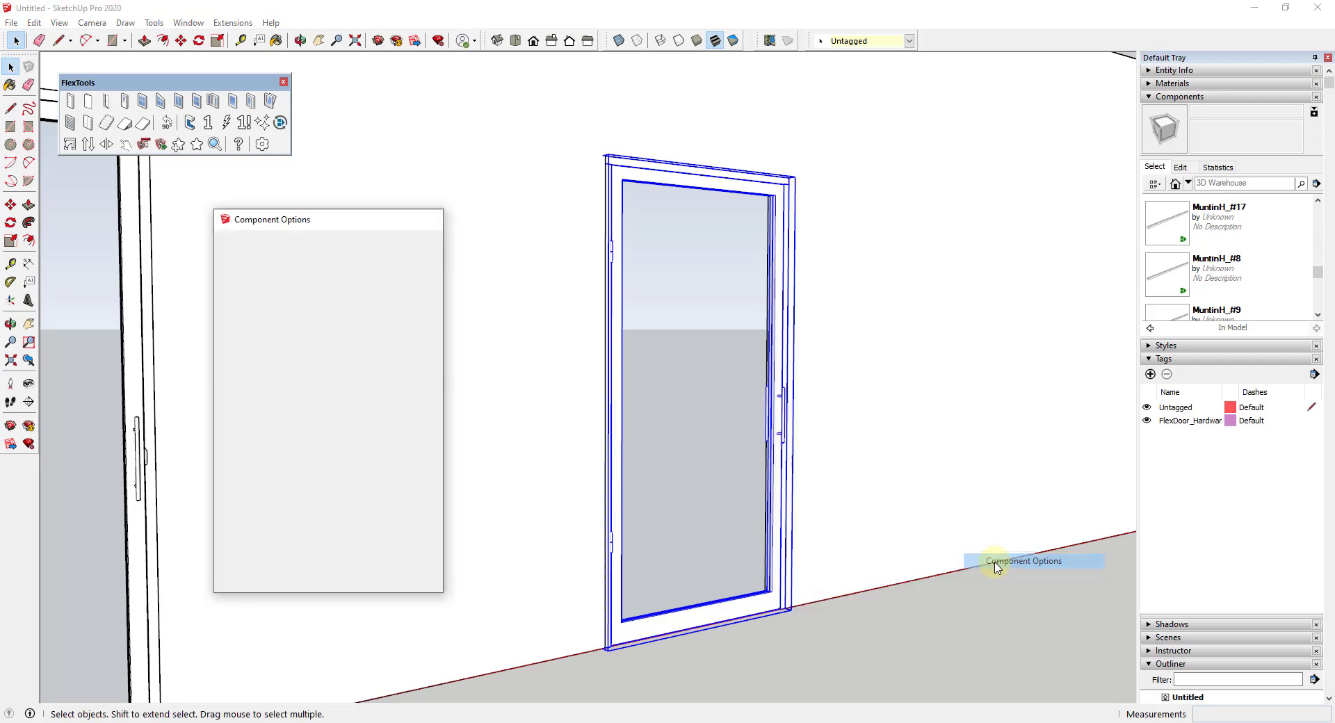
click(187, 23)
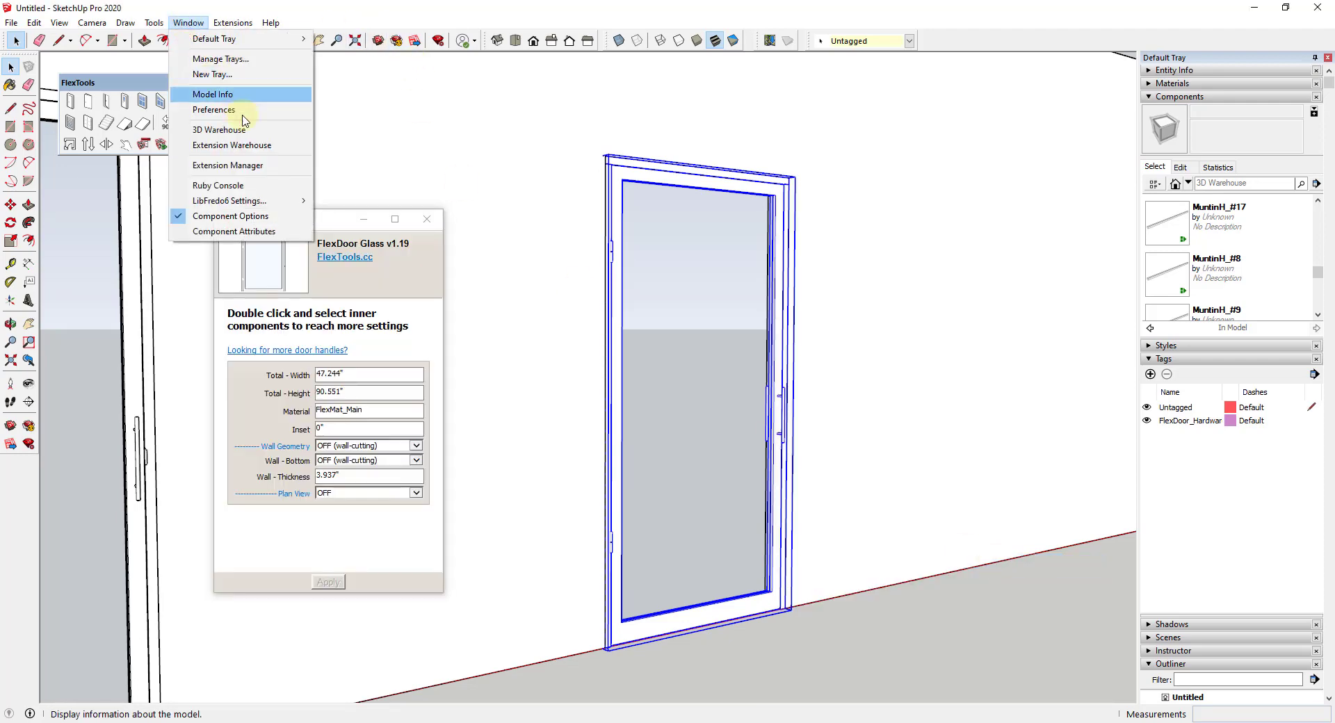
click(237, 165)
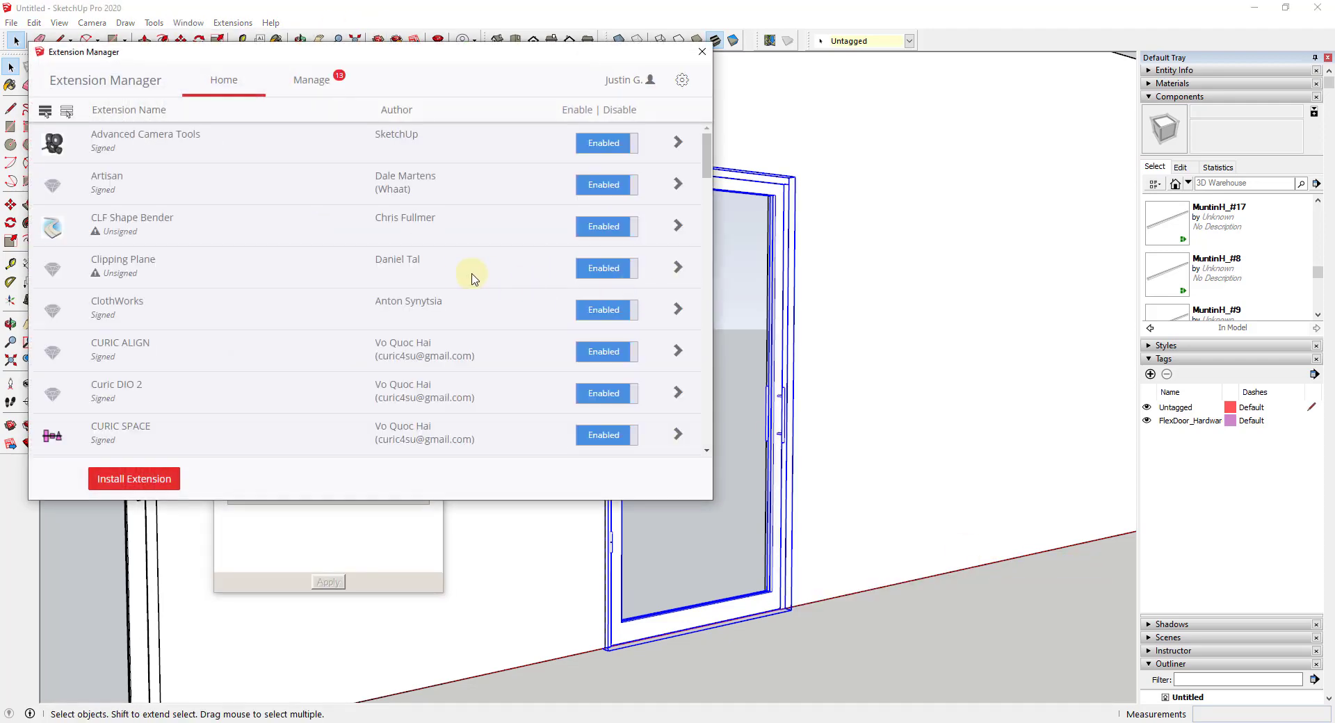
scroll(369, 280, down, 5)
scroll(315, 287, down, 3)
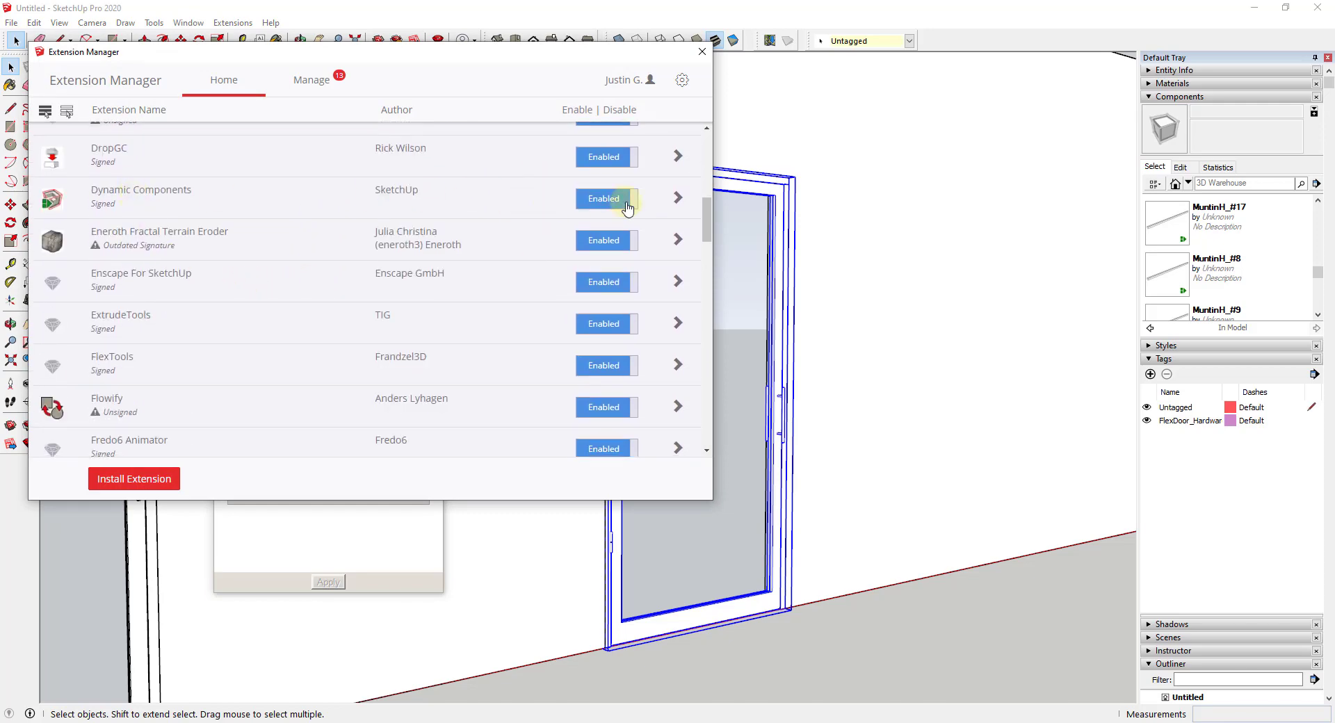
click(701, 54)
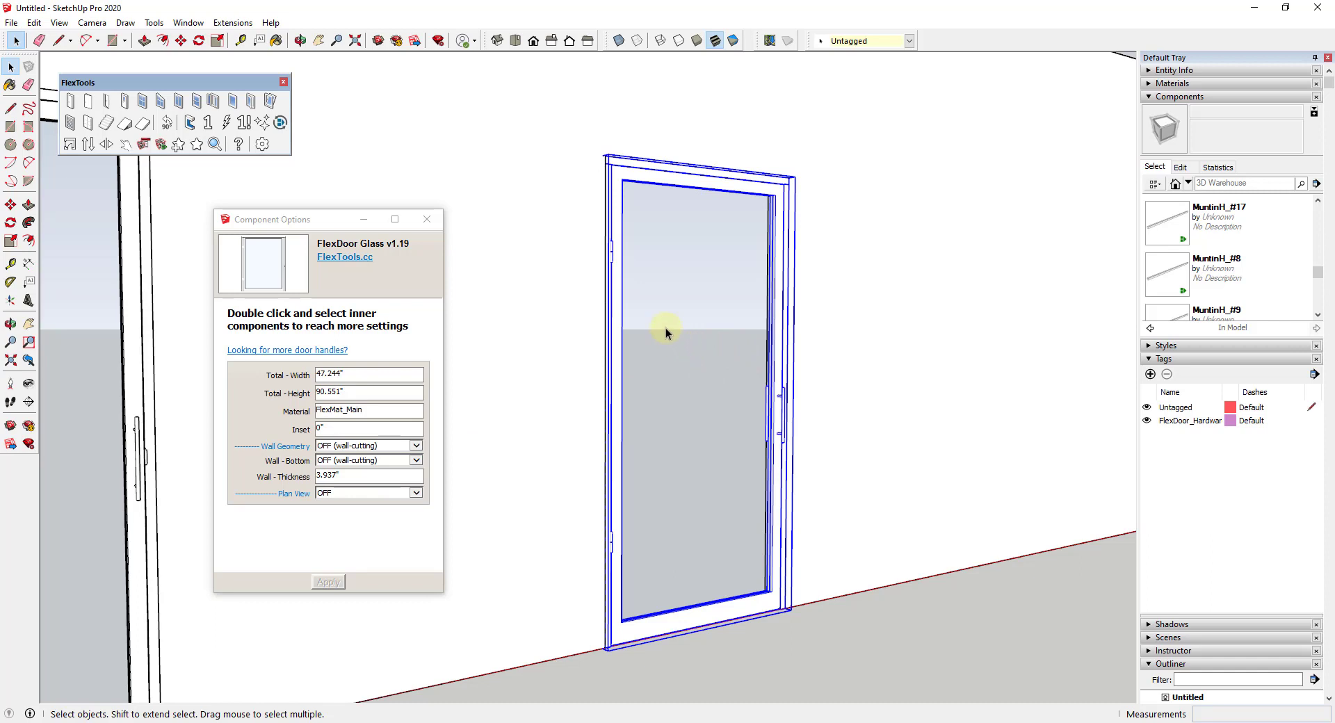
Apply a 48" Total - Width to the door and leave Plan View off.
click(371, 374)
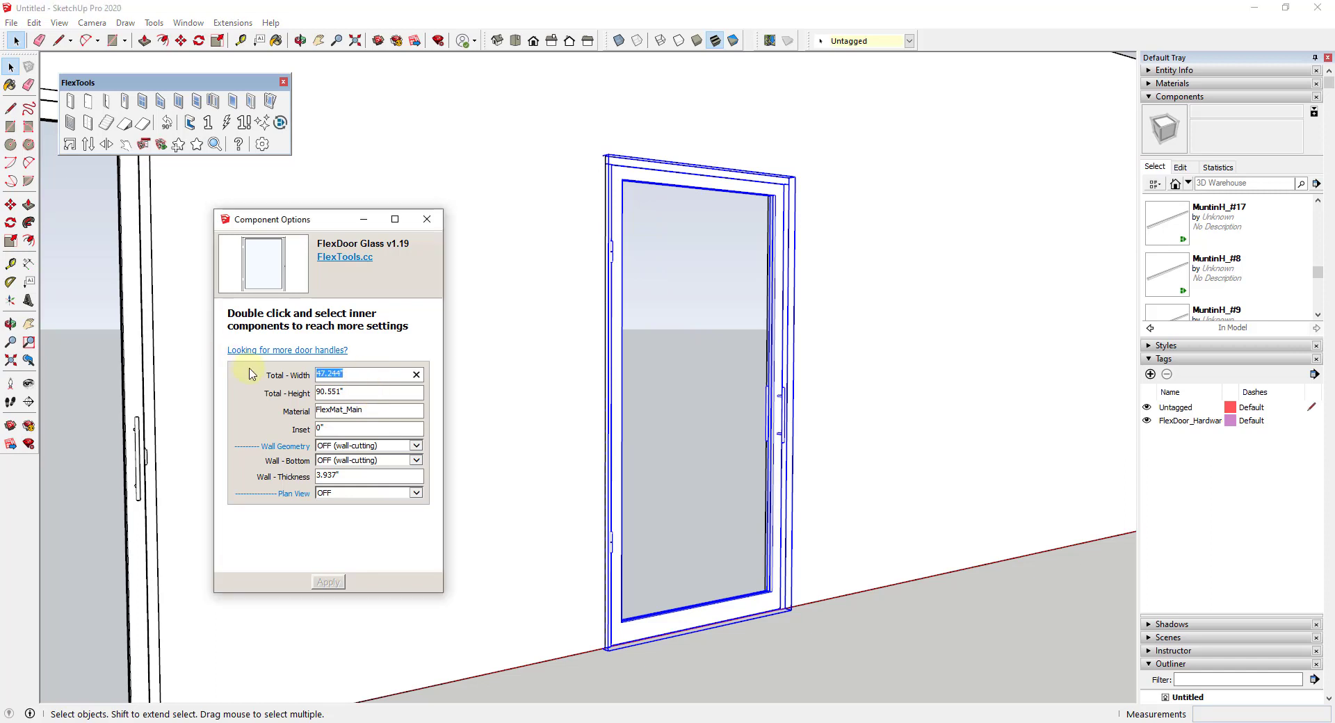
text(48)
click(328, 582)
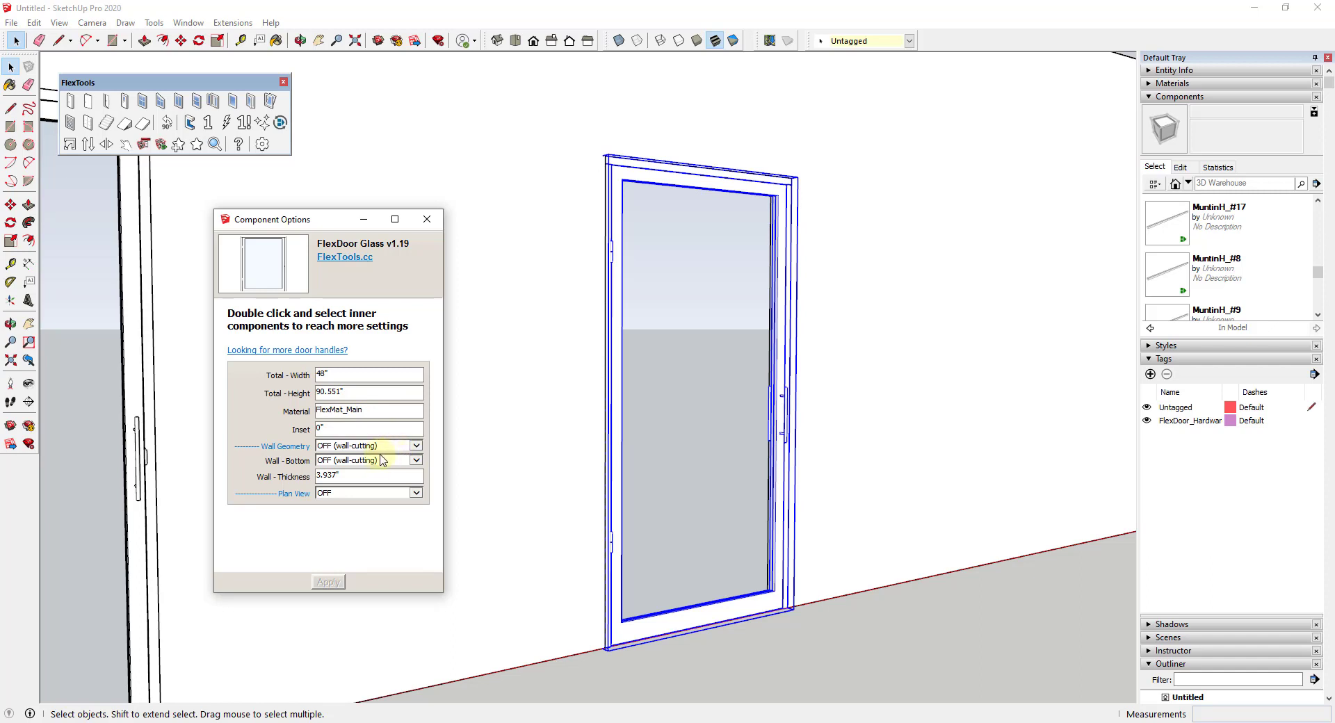
click(369, 498)
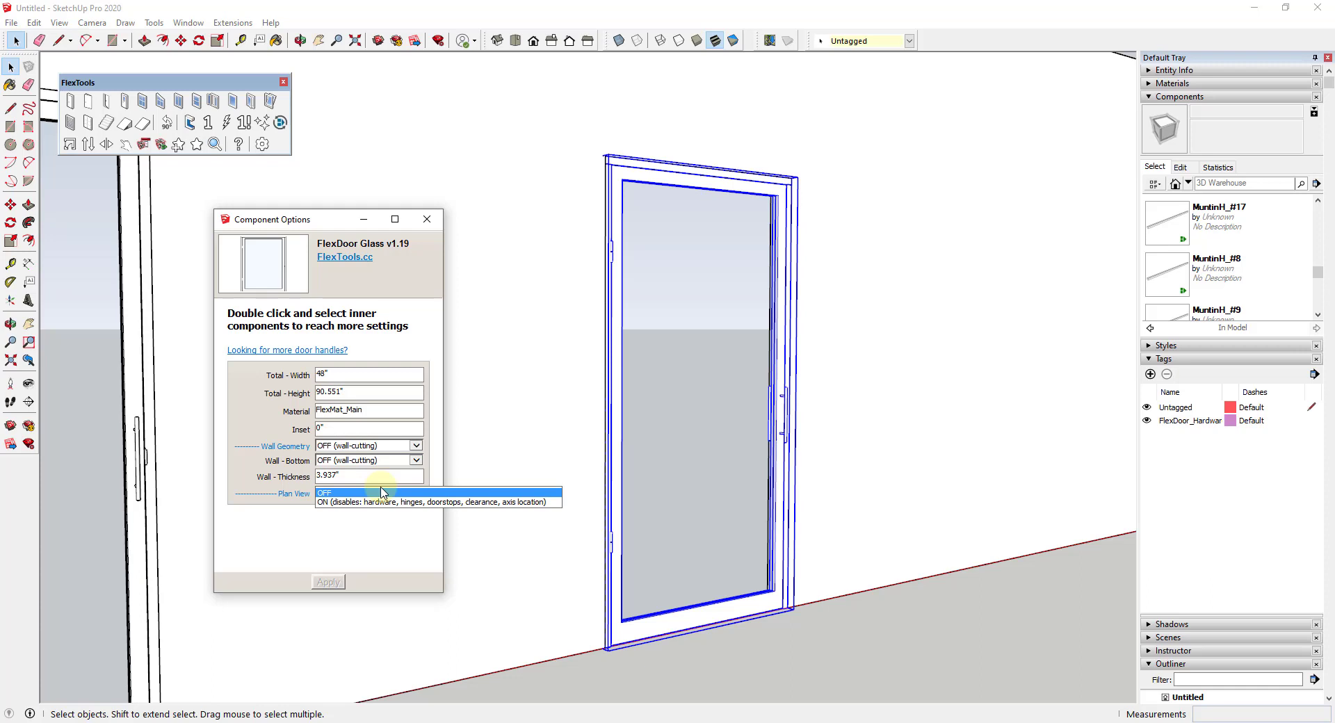
click(618, 311)
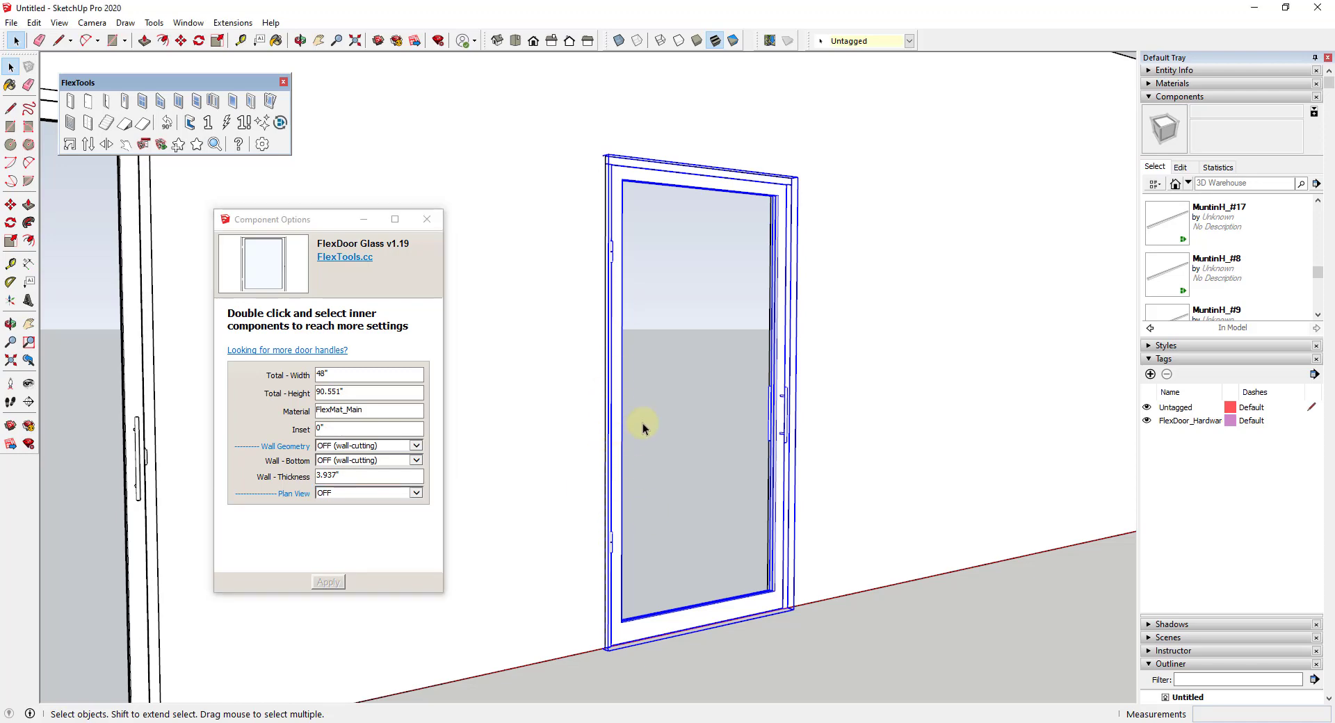
Change the door's Total - Width to 64" and apply it.
middle_drag(593, 420, 799, 420)
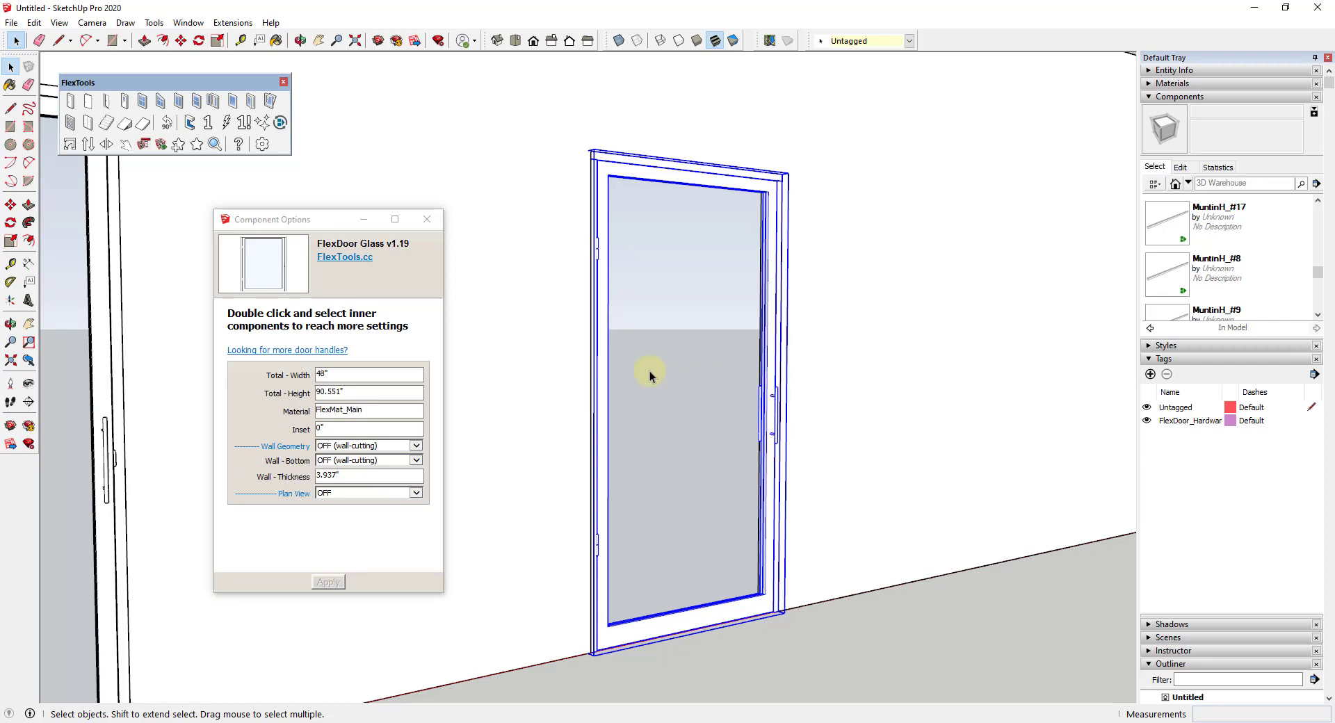
click(337, 368)
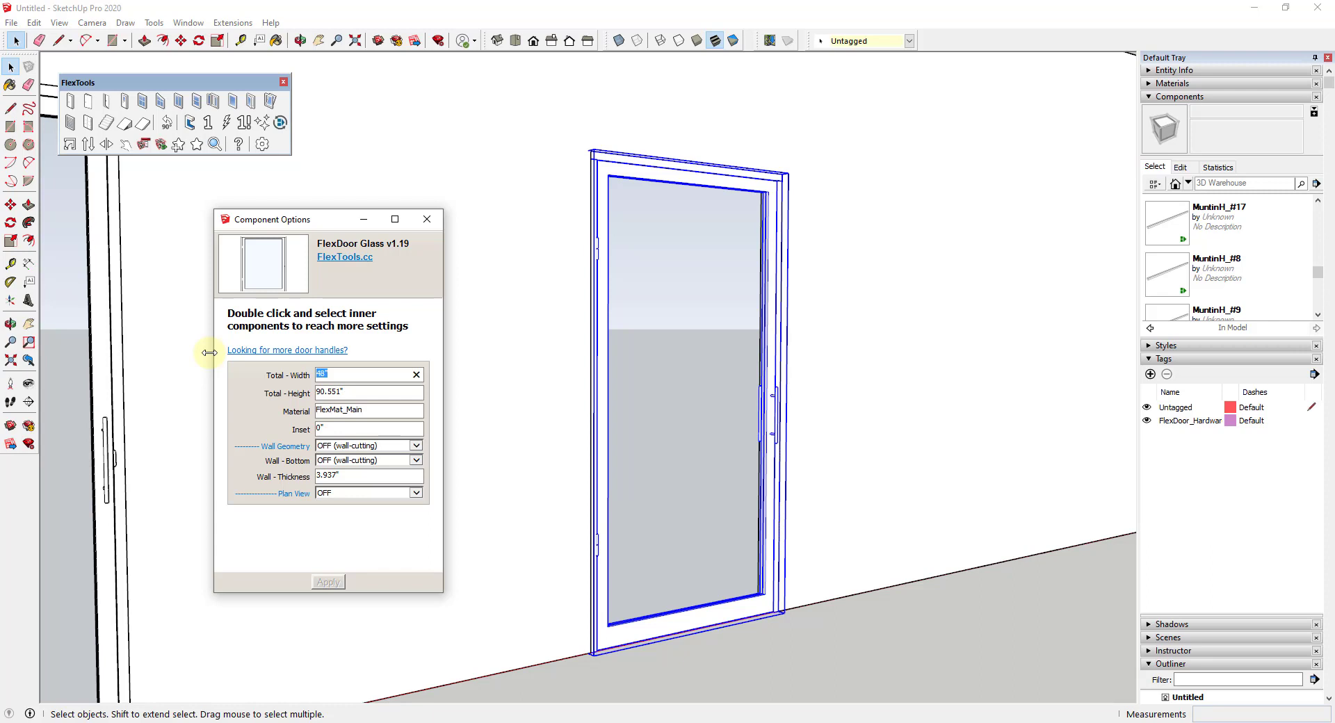
text(64)
click(328, 582)
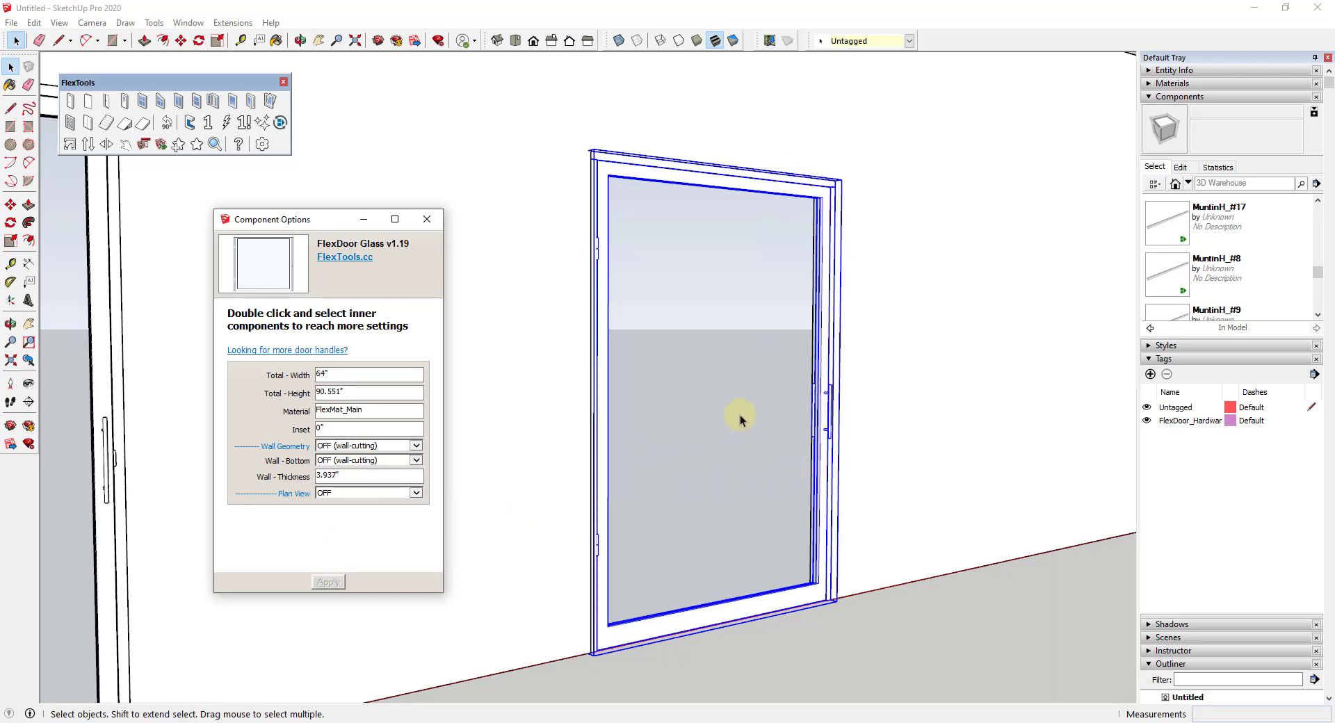
Open the door component and select the inner FlexDoor to show its settings.
double_click(808, 379)
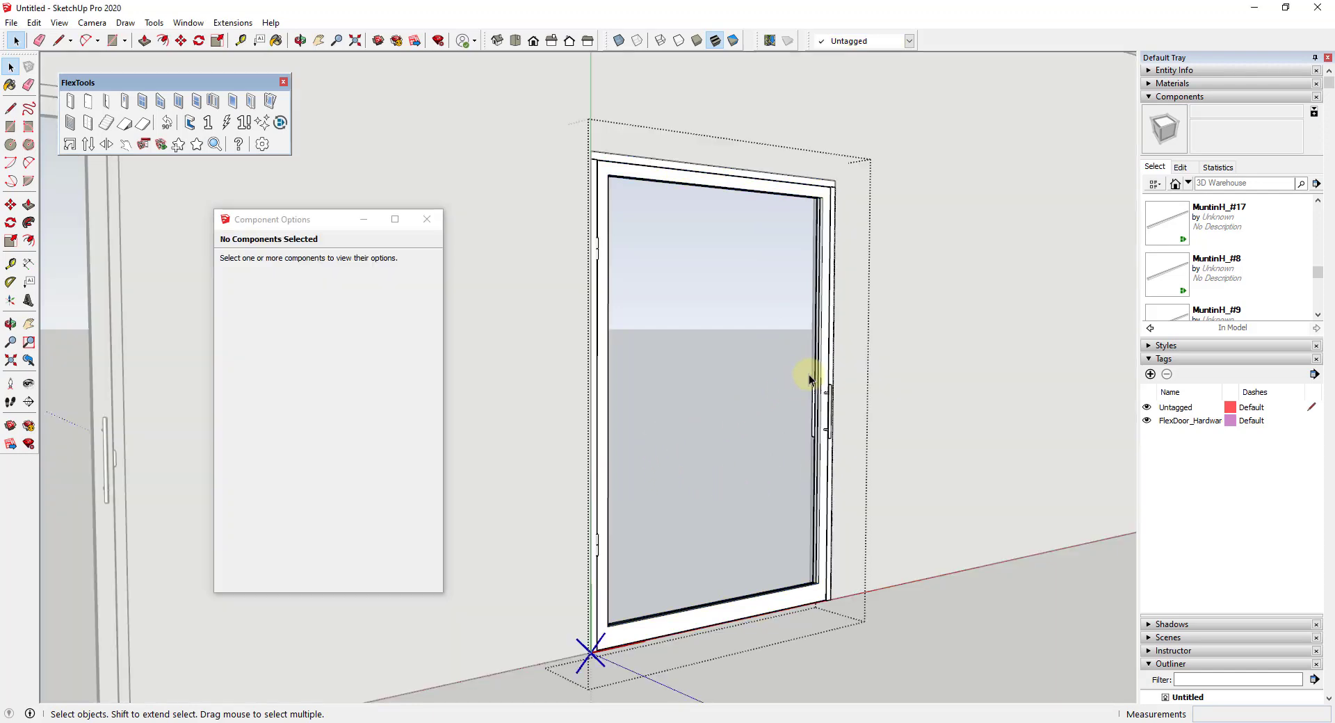
click(817, 321)
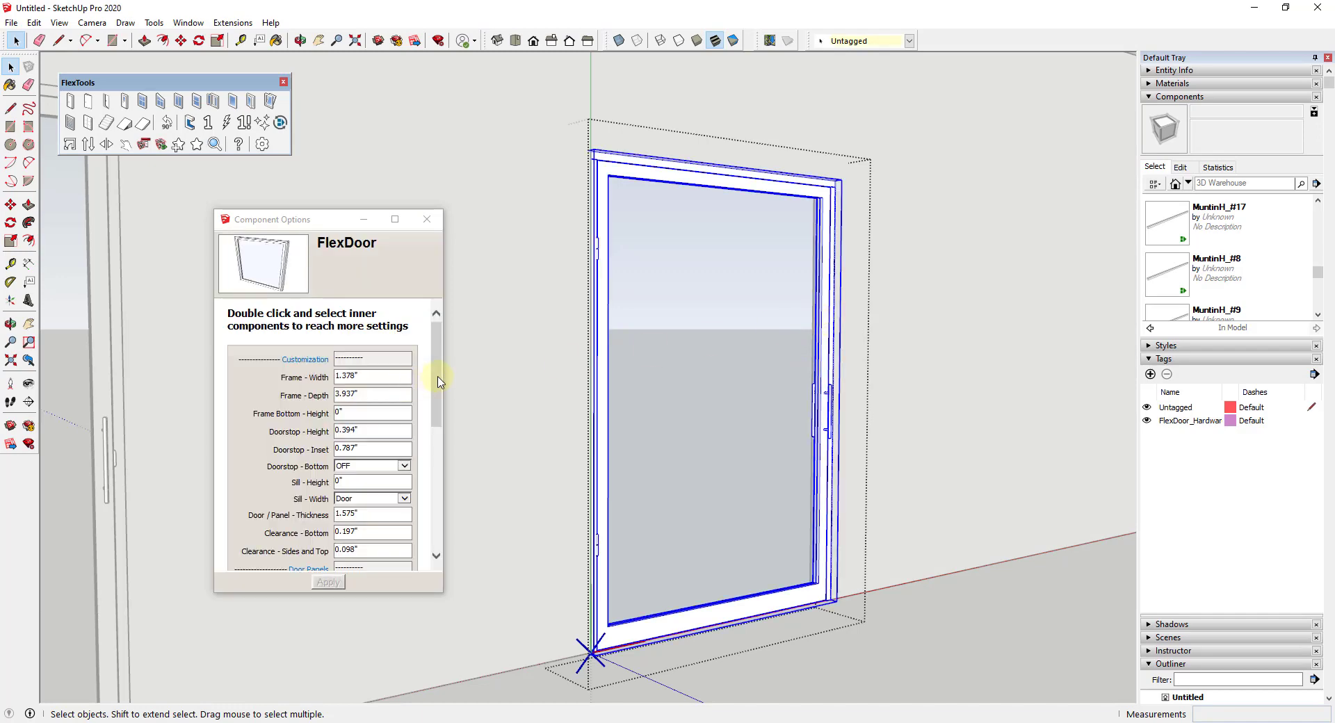
click(440, 381)
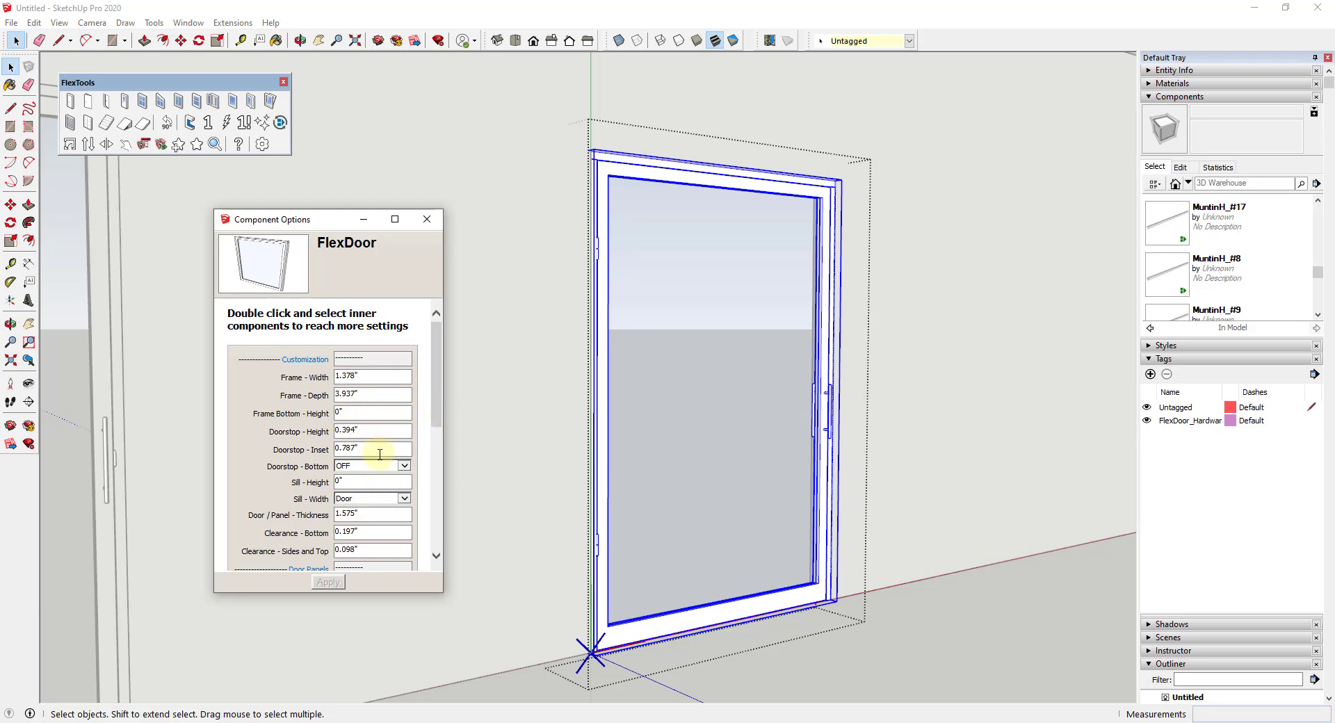
scroll(384, 486, down, 2)
scroll(393, 482, down, 1)
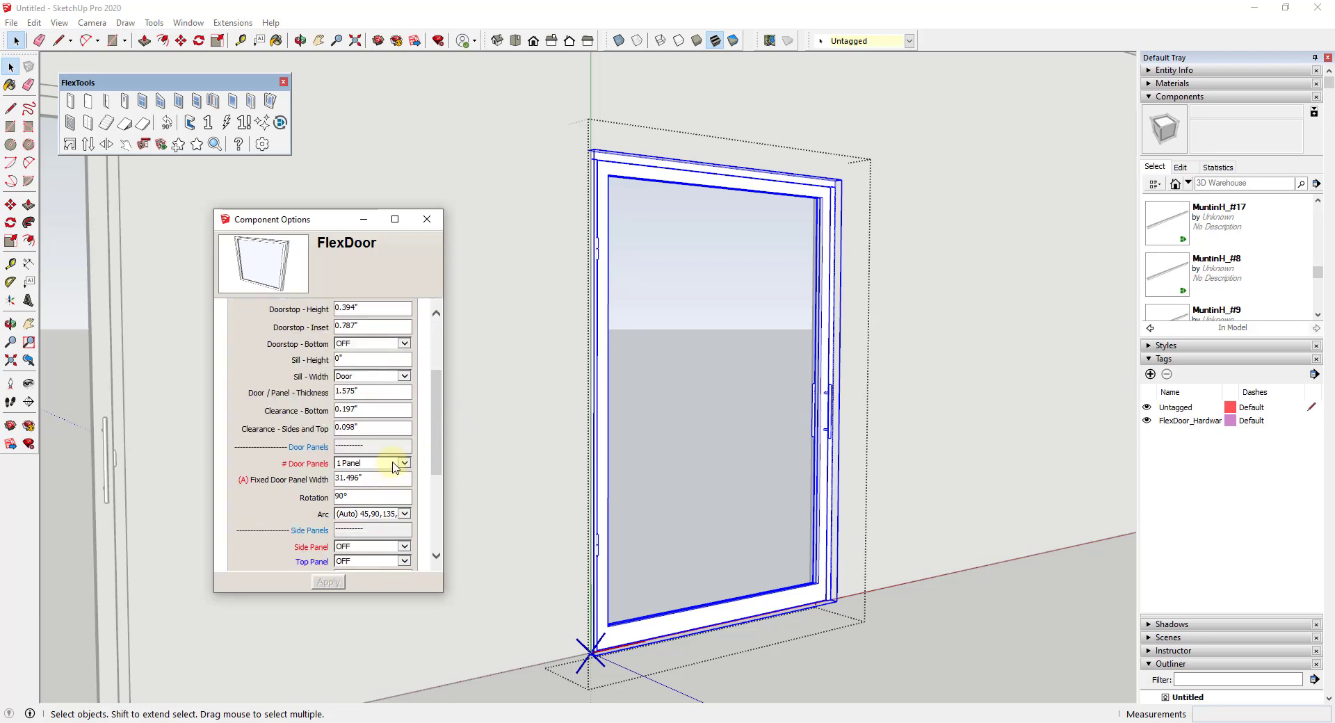
scroll(395, 467, down, 1)
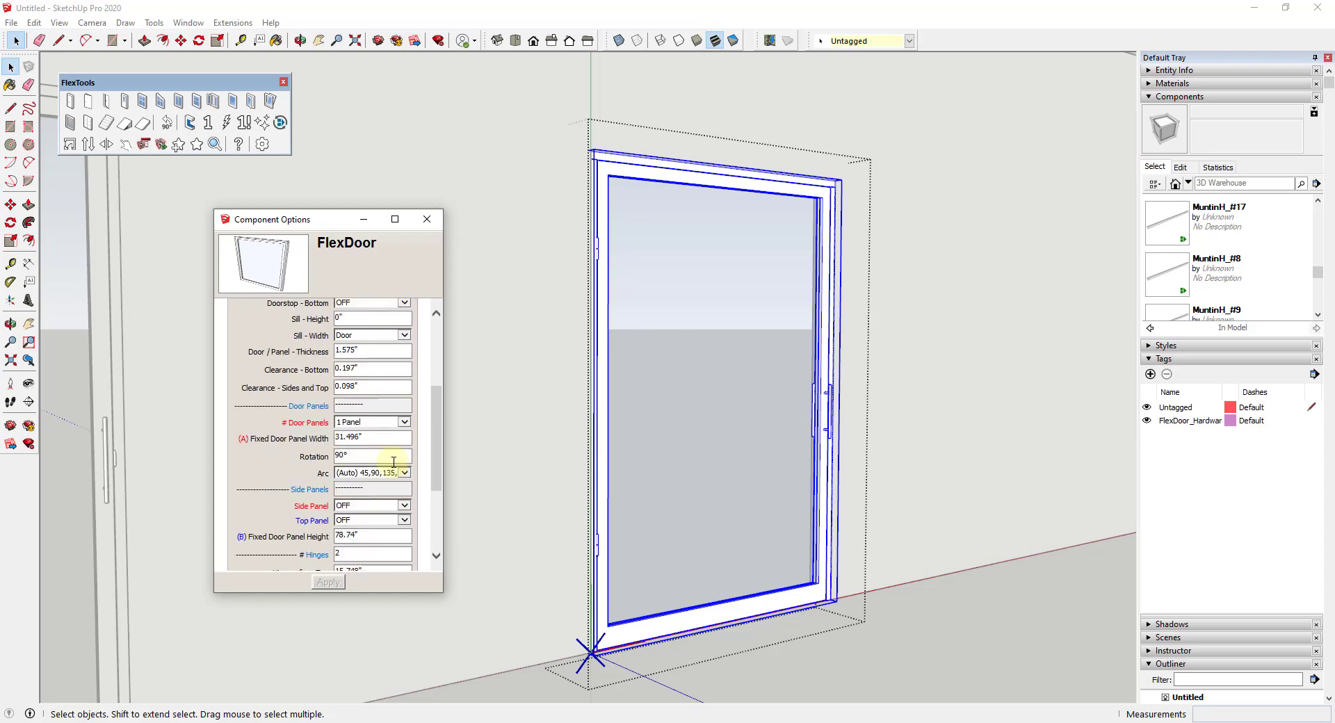
Keep 1 door panel, choose a Left Panel fixed side panel, and apply.
click(378, 424)
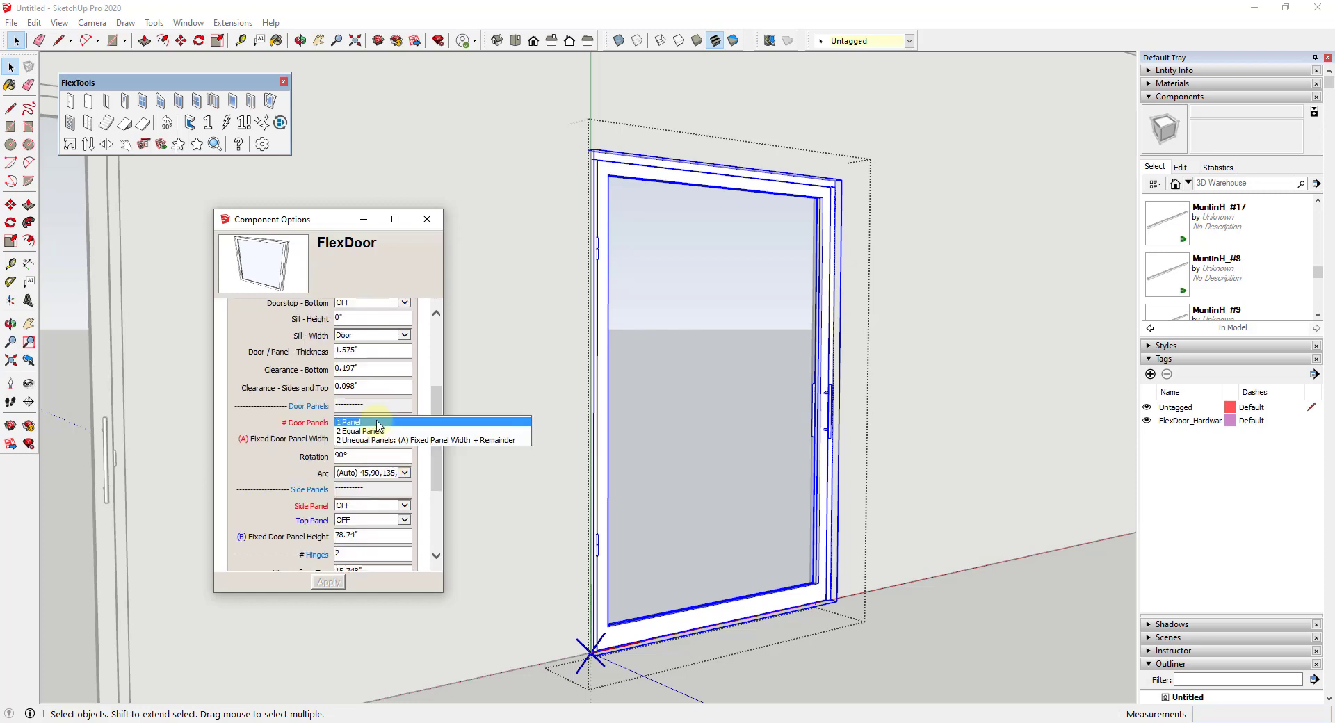
click(378, 424)
scroll(379, 426, down, 3)
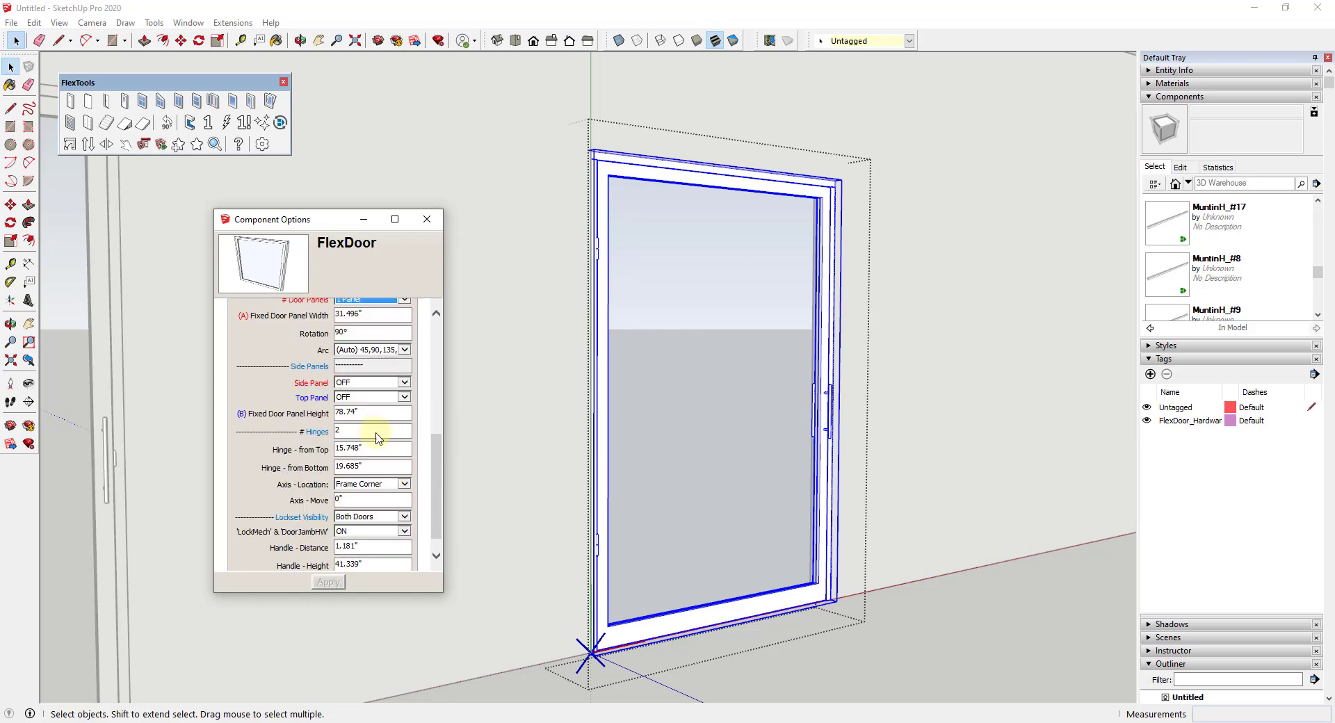
click(376, 385)
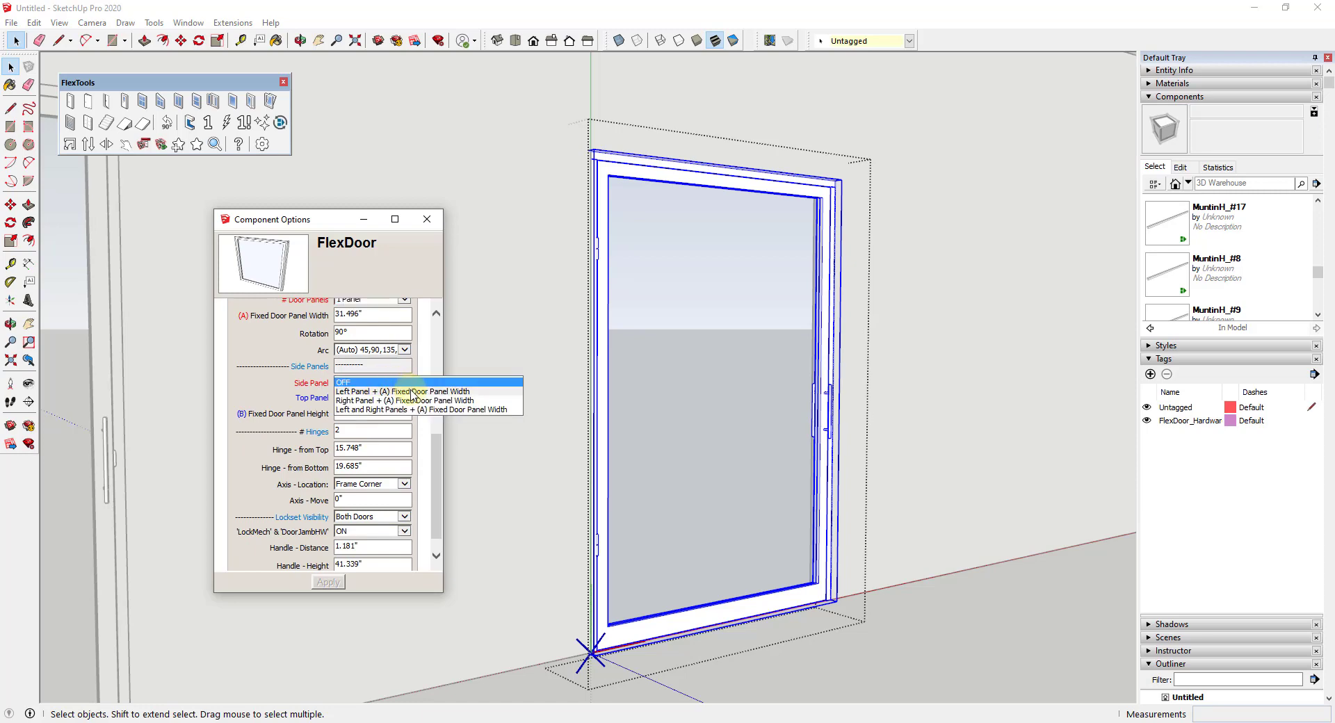
click(408, 391)
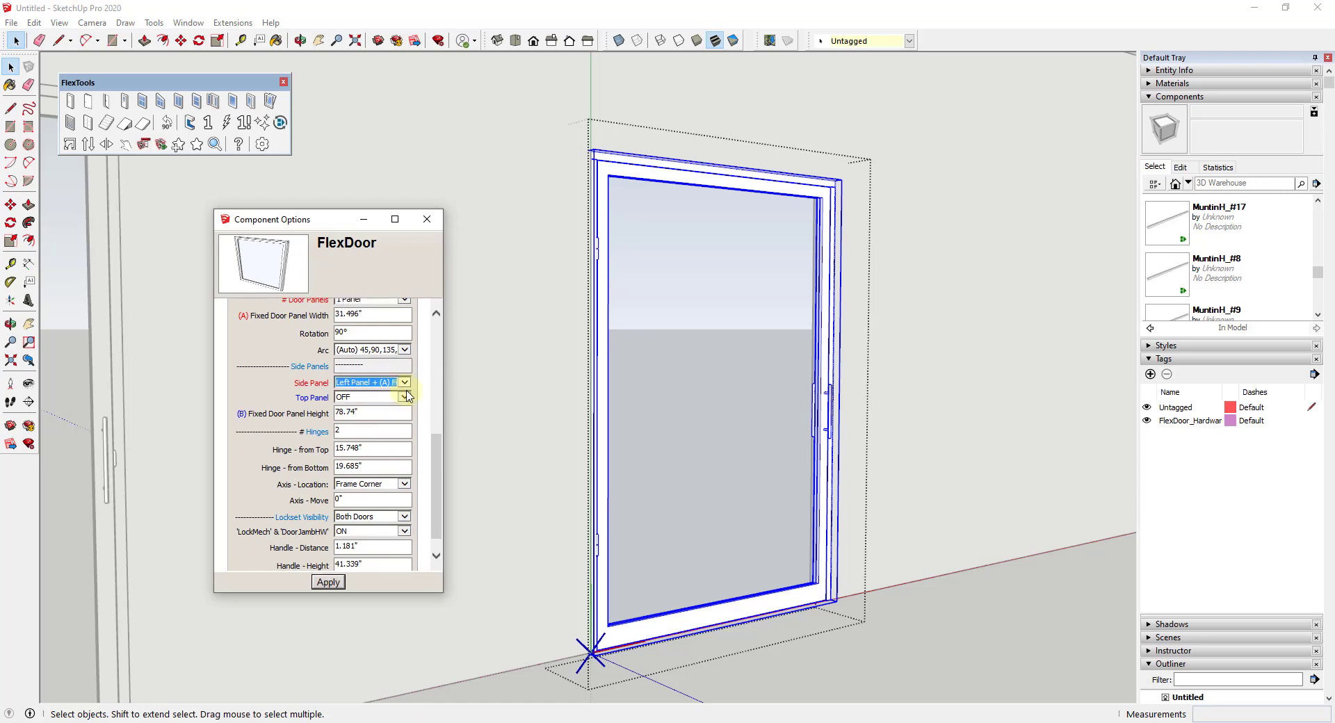
click(353, 387)
click(353, 387)
click(328, 582)
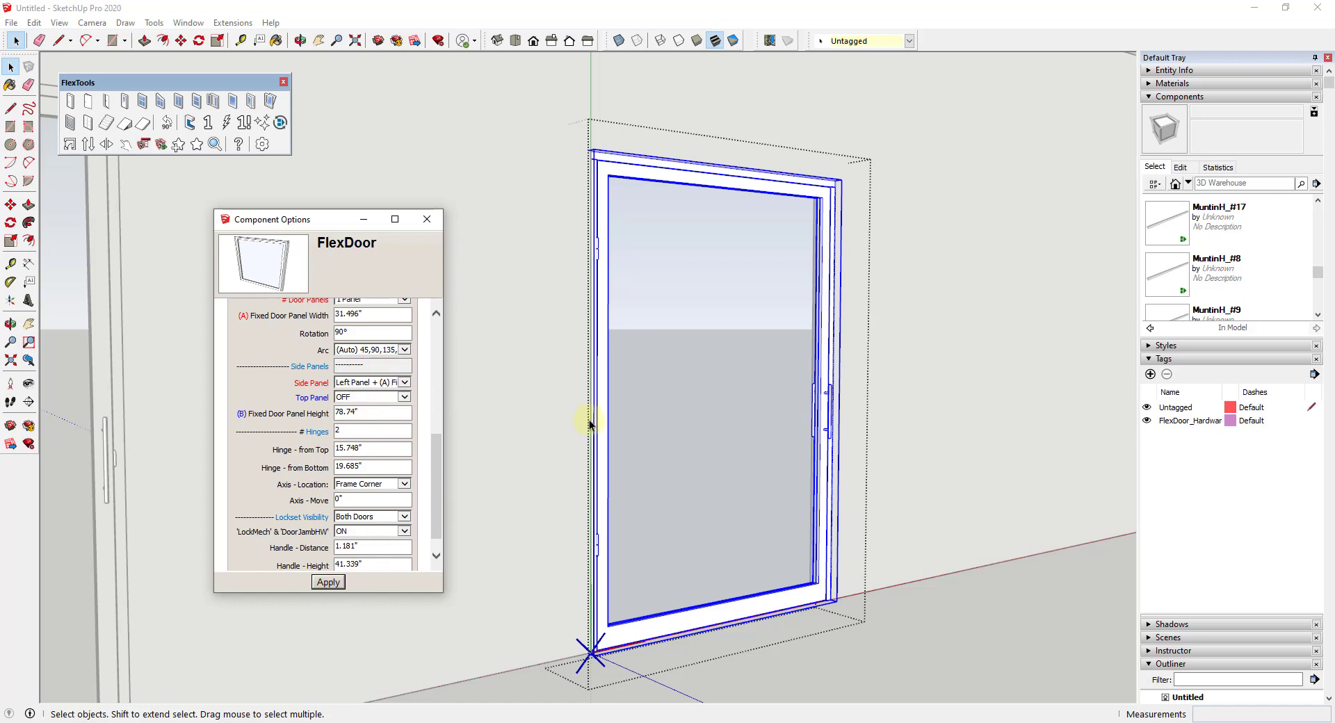
click(328, 582)
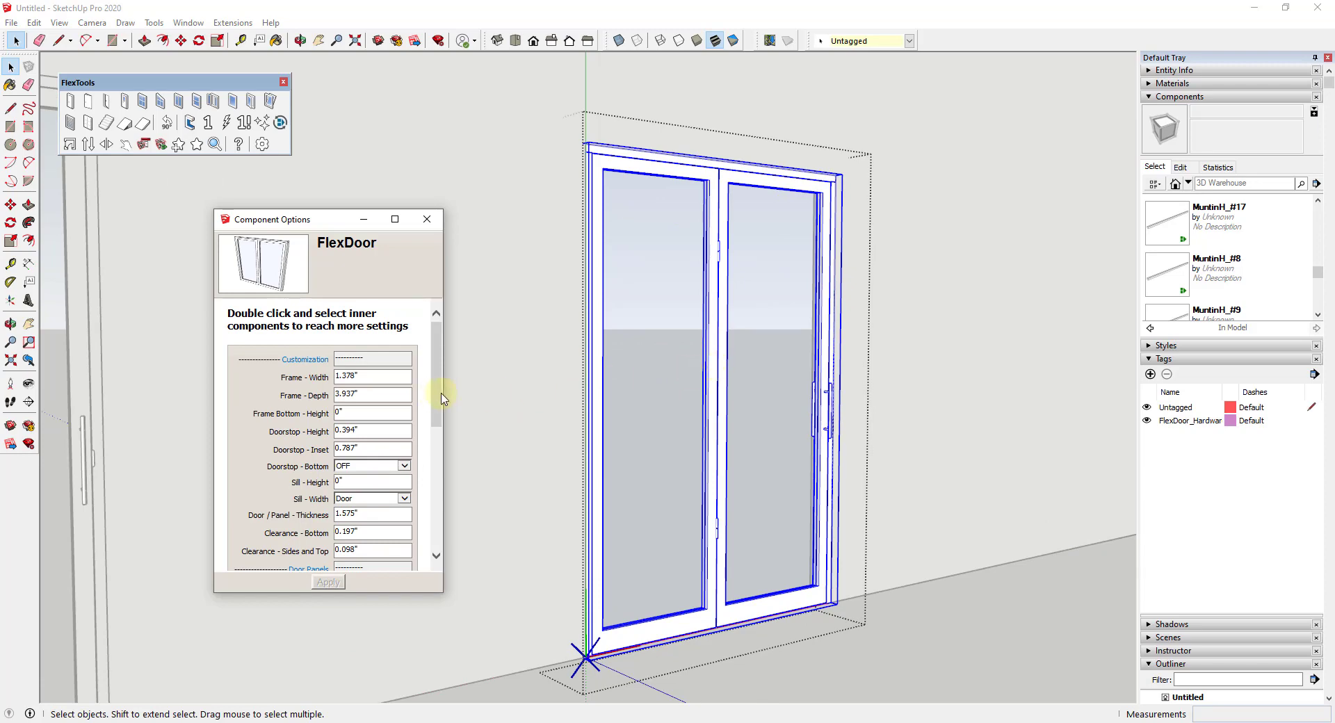
Set the Fixed Door Panel Width to 36" and apply it.
drag(442, 398, 440, 479)
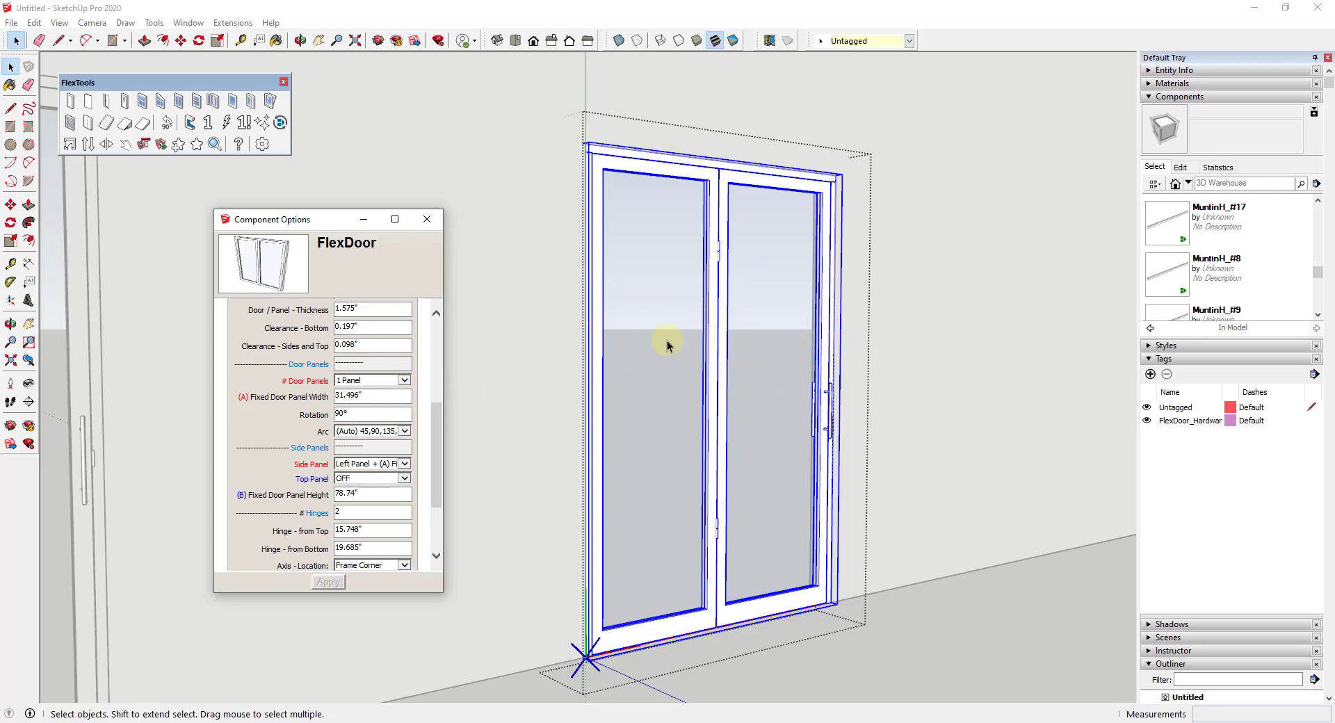
click(392, 393)
text(36)
click(317, 584)
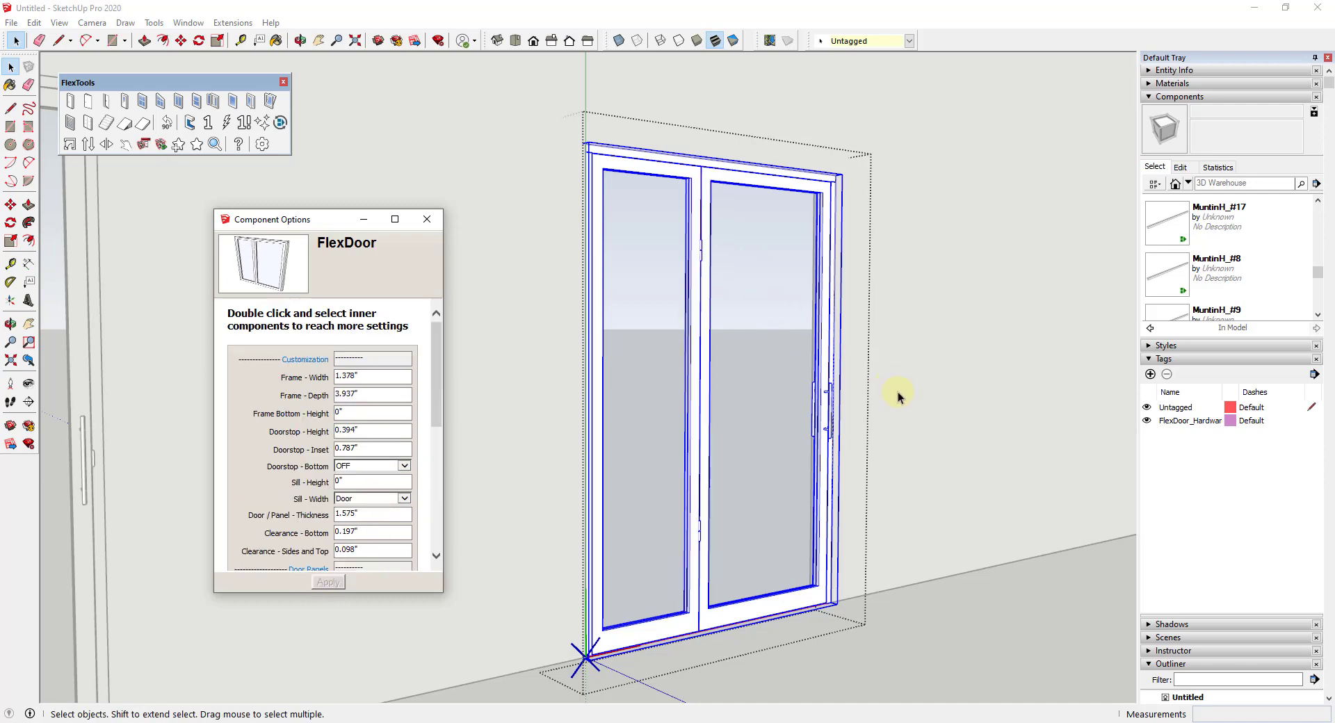
Zoom to check the narrower side panel, then exit the component and orbit around the doors.
scroll(878, 348, up, 3)
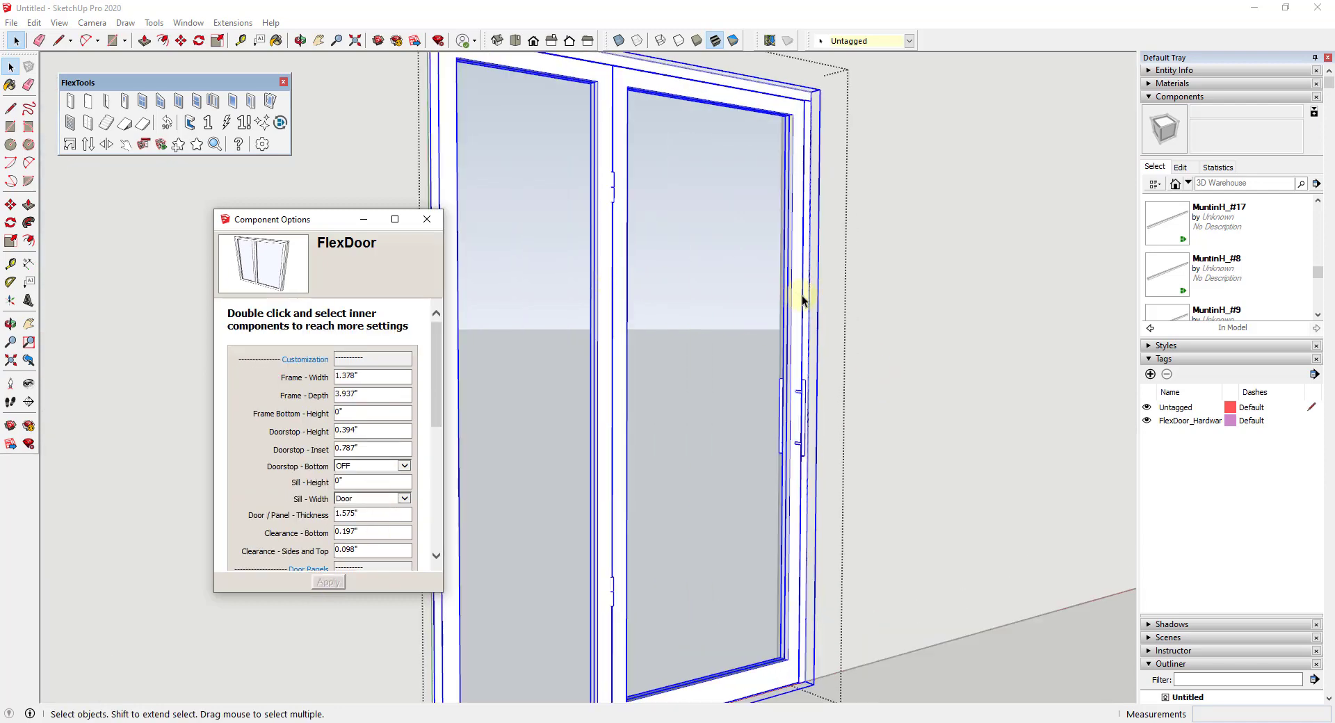
scroll(801, 299, down, 3)
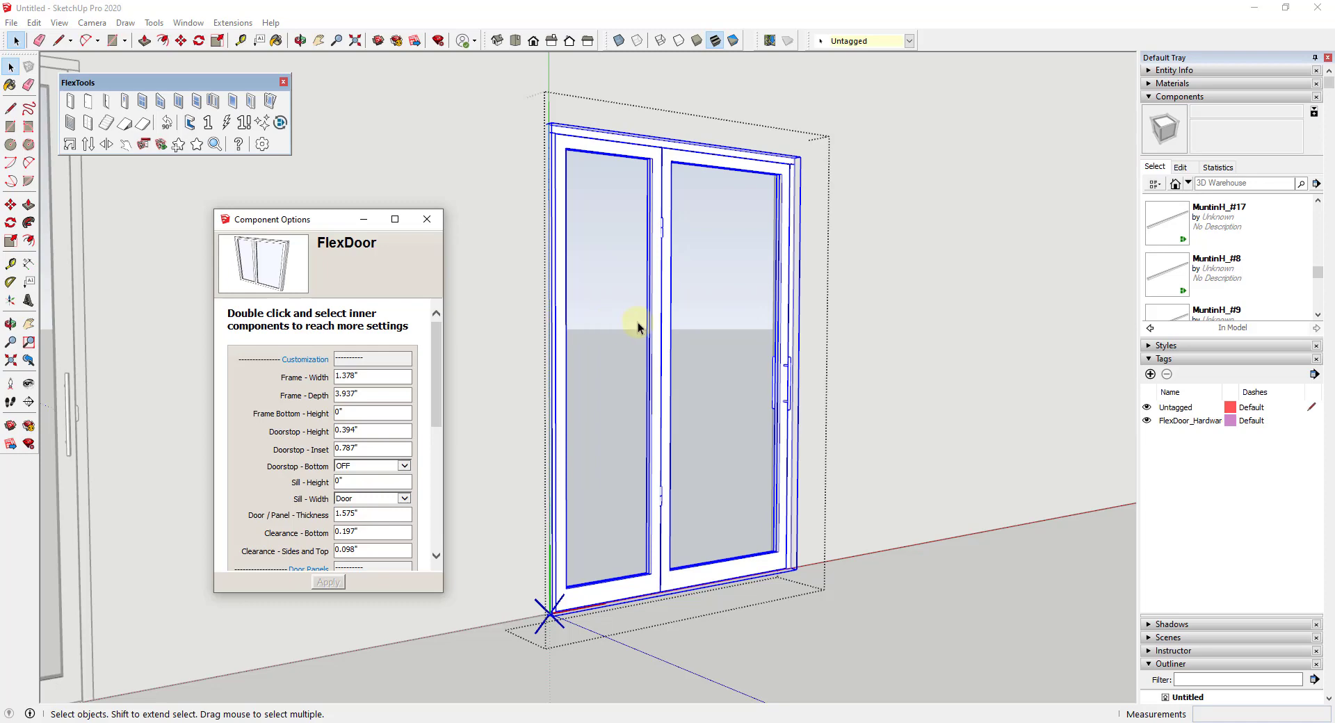
scroll(577, 334, down, 4)
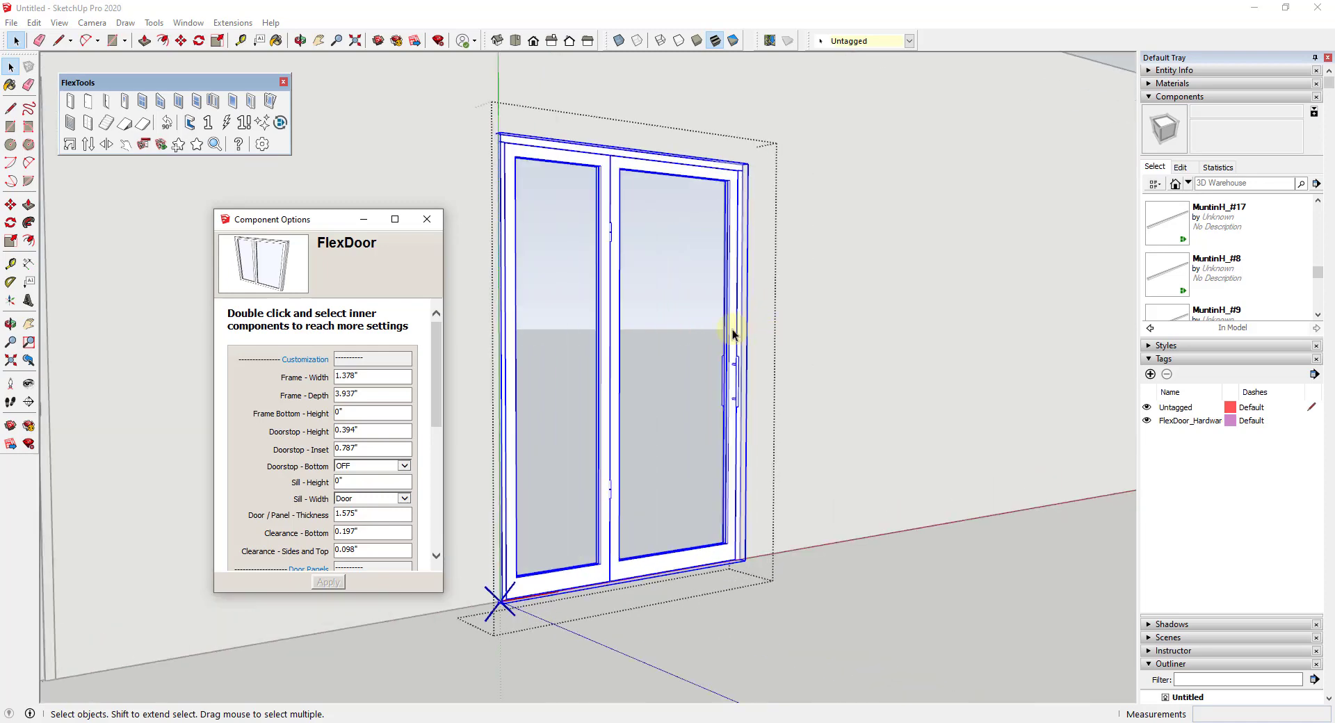
click(782, 351)
middle_drag(782, 351, 737, 285)
scroll(923, 349, up, 2)
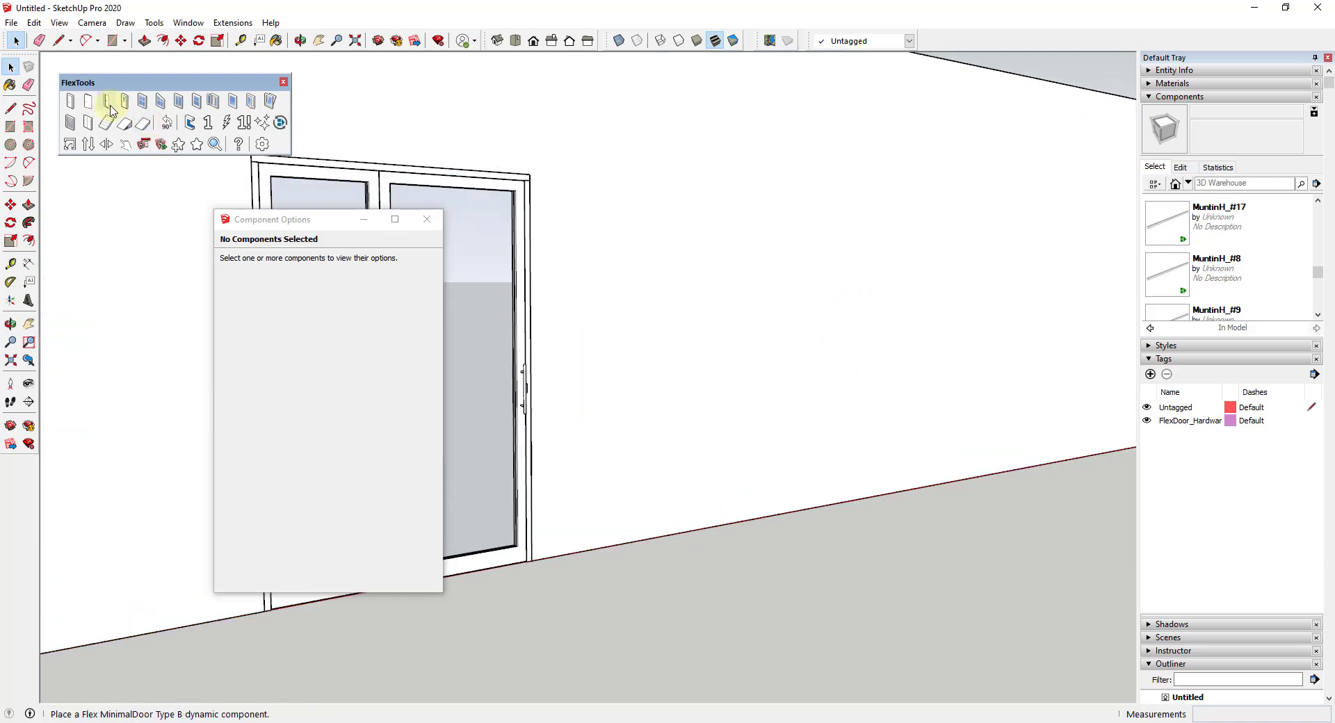
Place a new FlexDoor Glass door on the wall and apply an 84" total width.
click(125, 101)
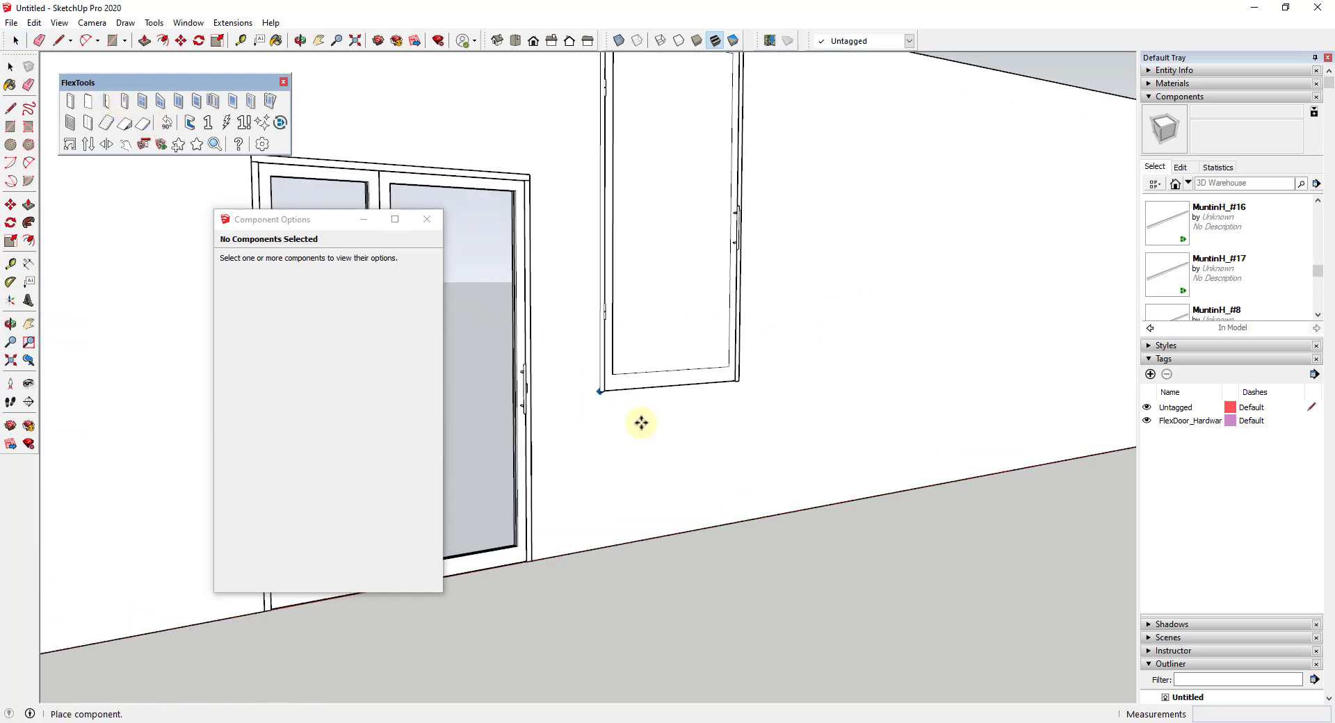
click(732, 521)
click(365, 374)
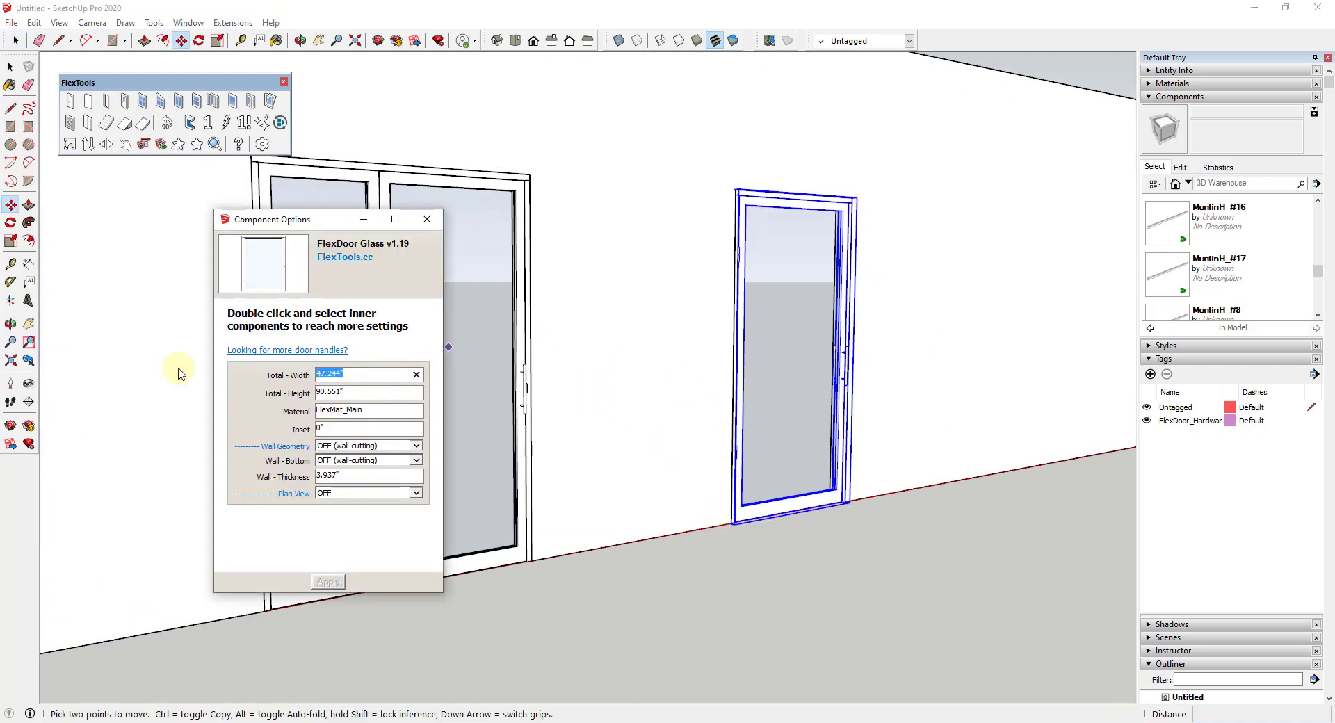
text(84)
click(328, 583)
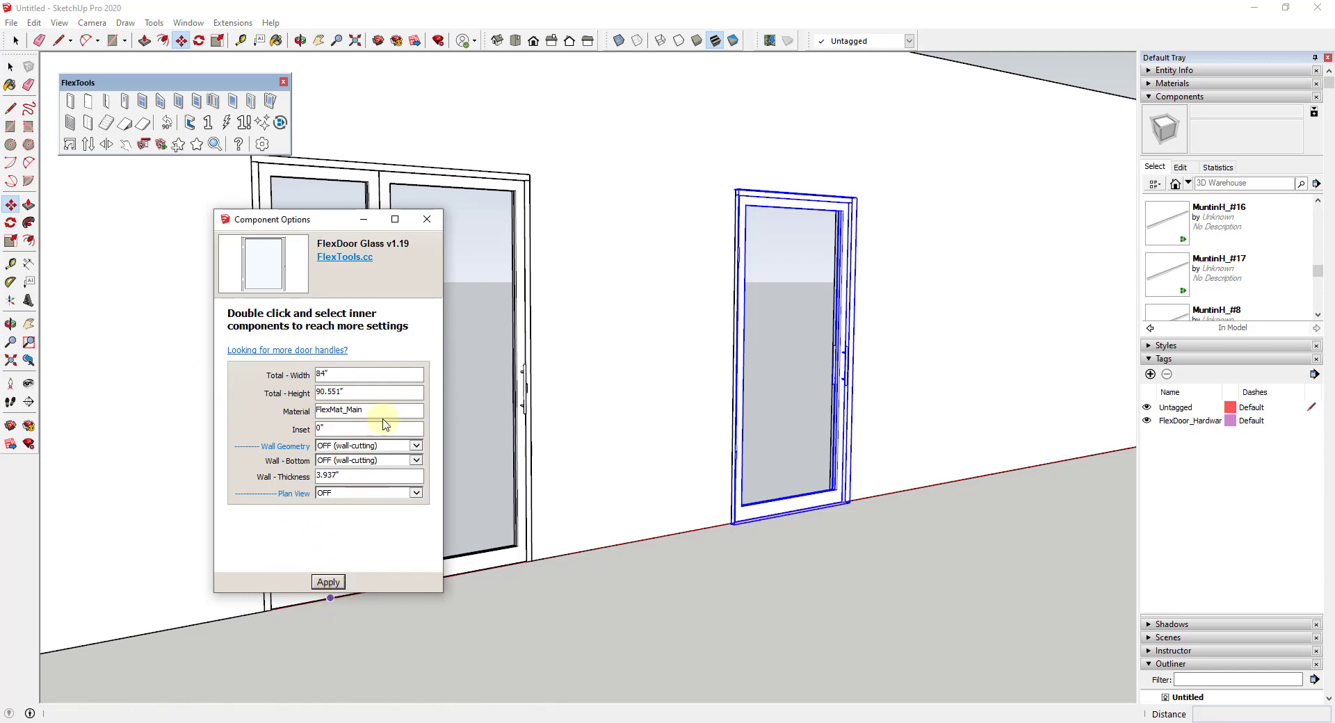
Set the new door's total height to 104" and apply it.
click(351, 391)
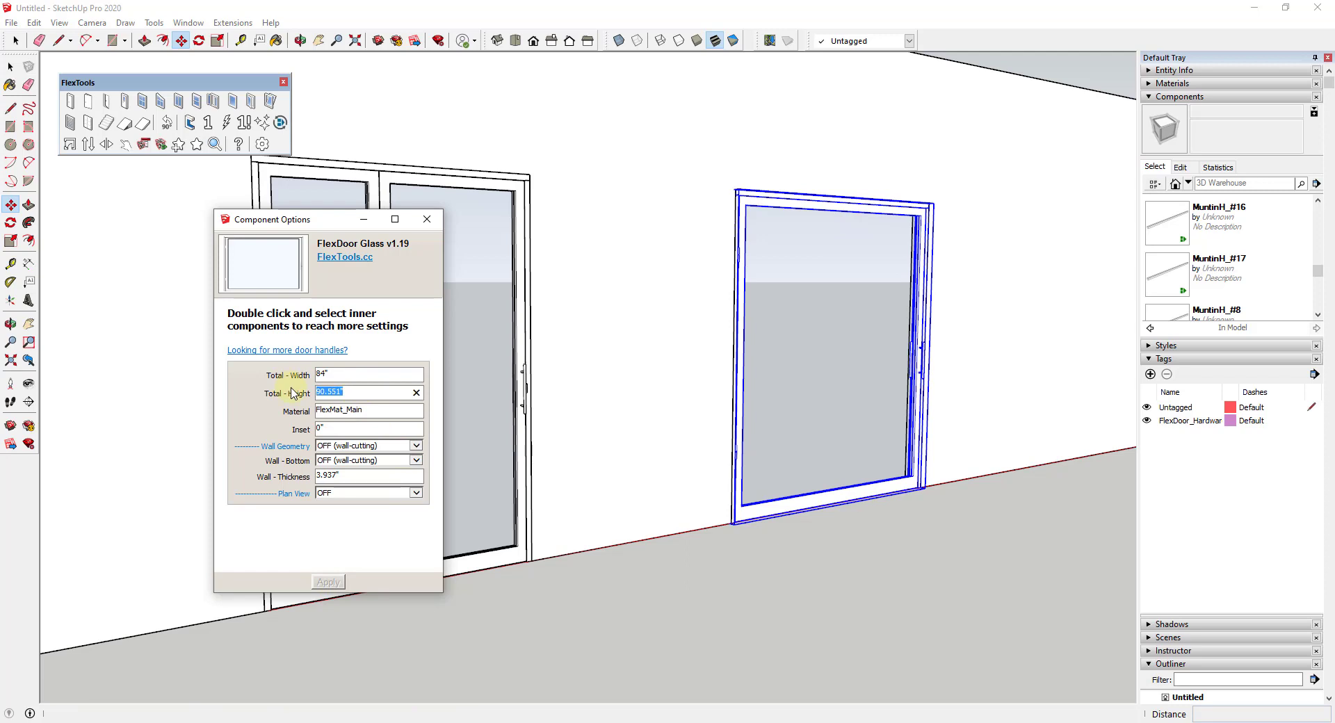
text(104)
click(328, 582)
scroll(978, 255, up, 2)
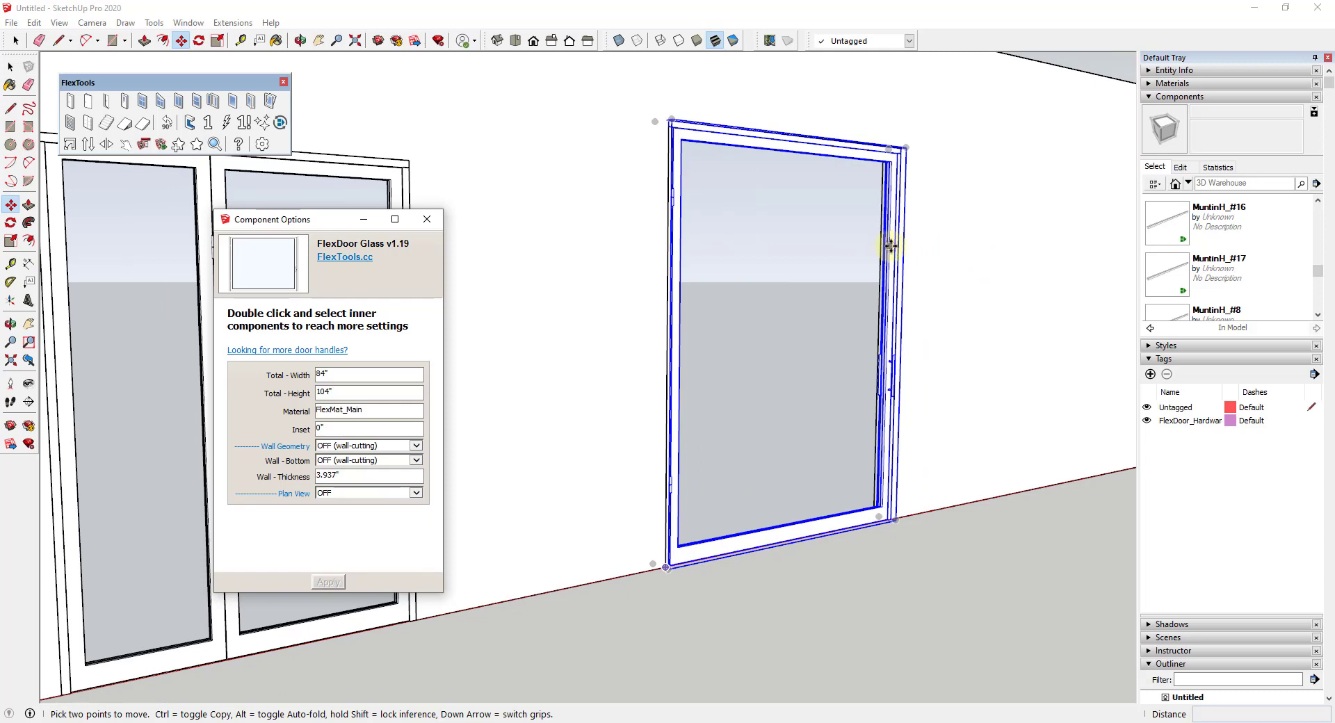
key(space)
Give the inner FlexDoor Left and Right side panels plus a Top Panel + (B) transom.
double_click(890, 248)
click(890, 249)
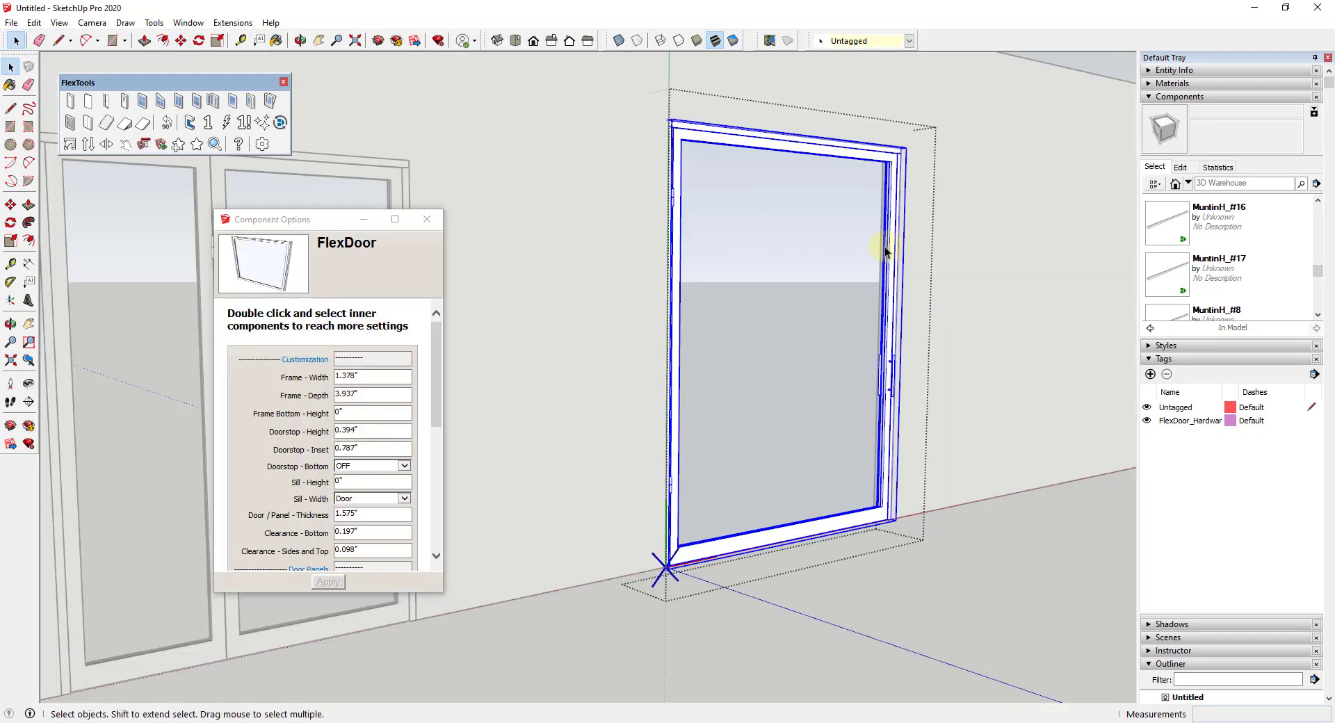
drag(438, 398, 440, 523)
click(367, 363)
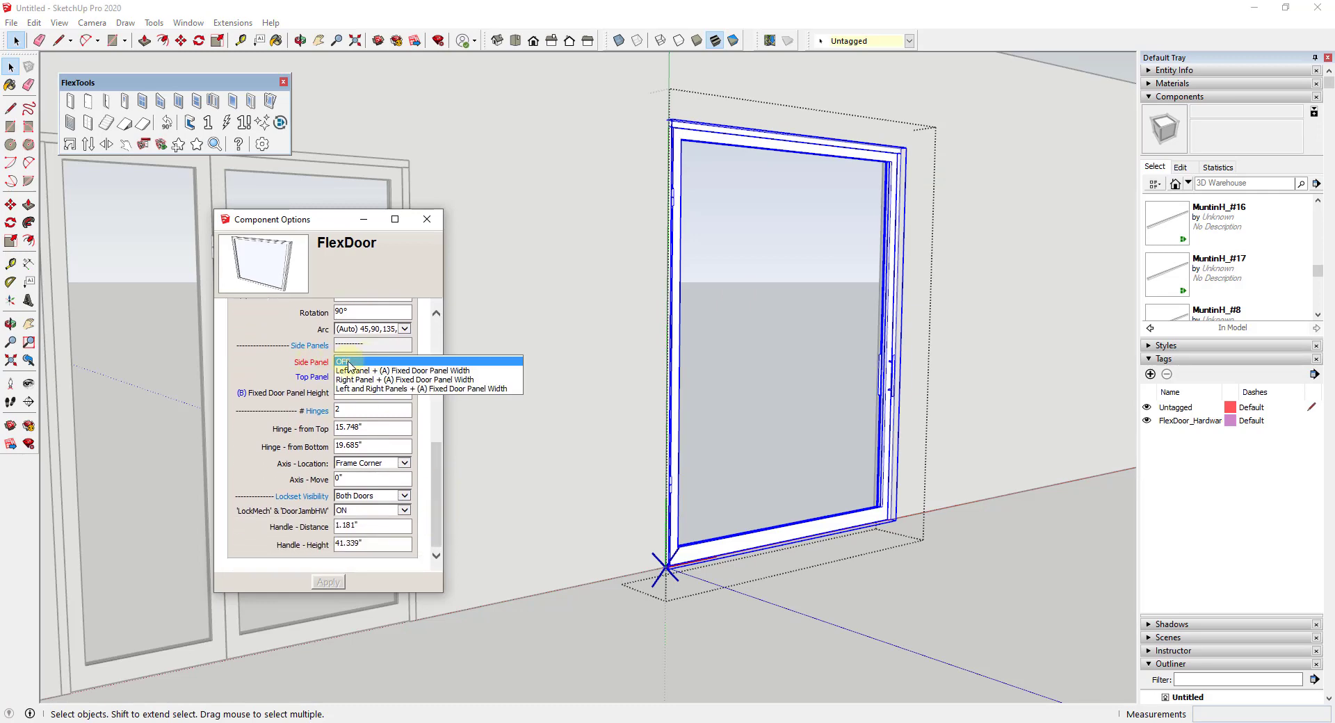
click(408, 390)
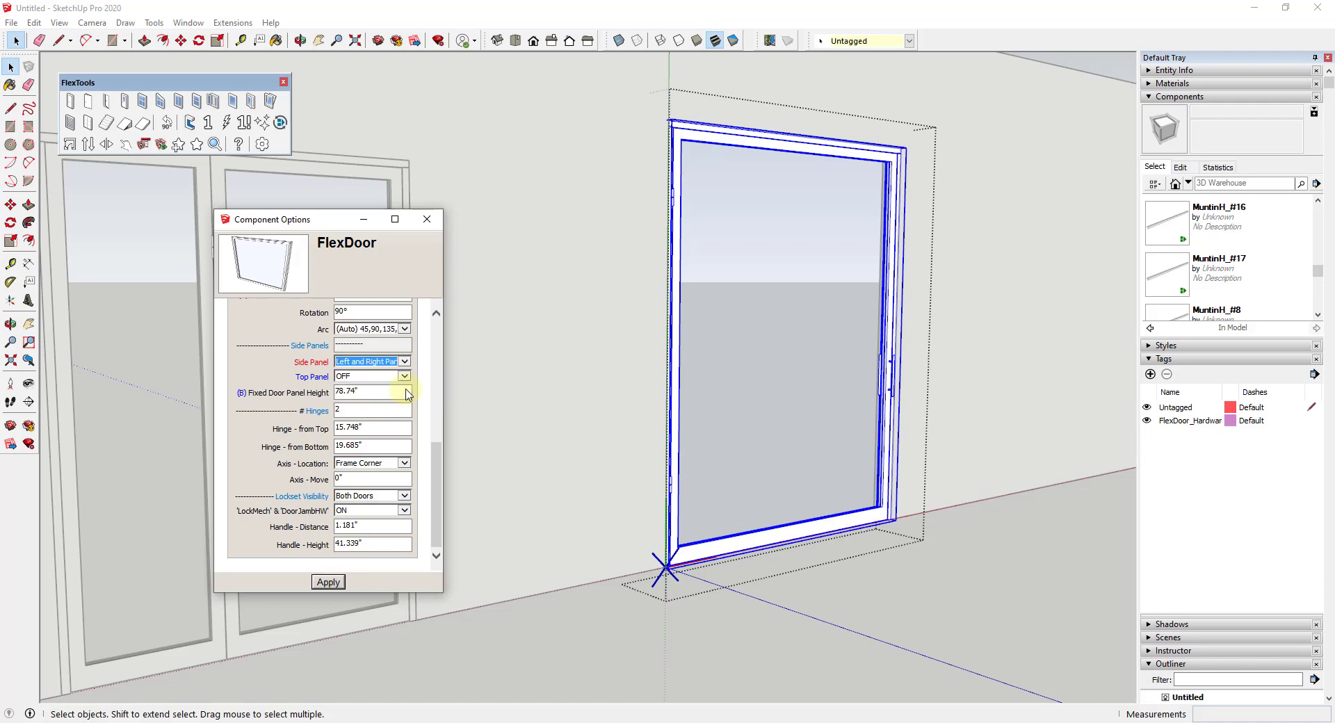
click(370, 376)
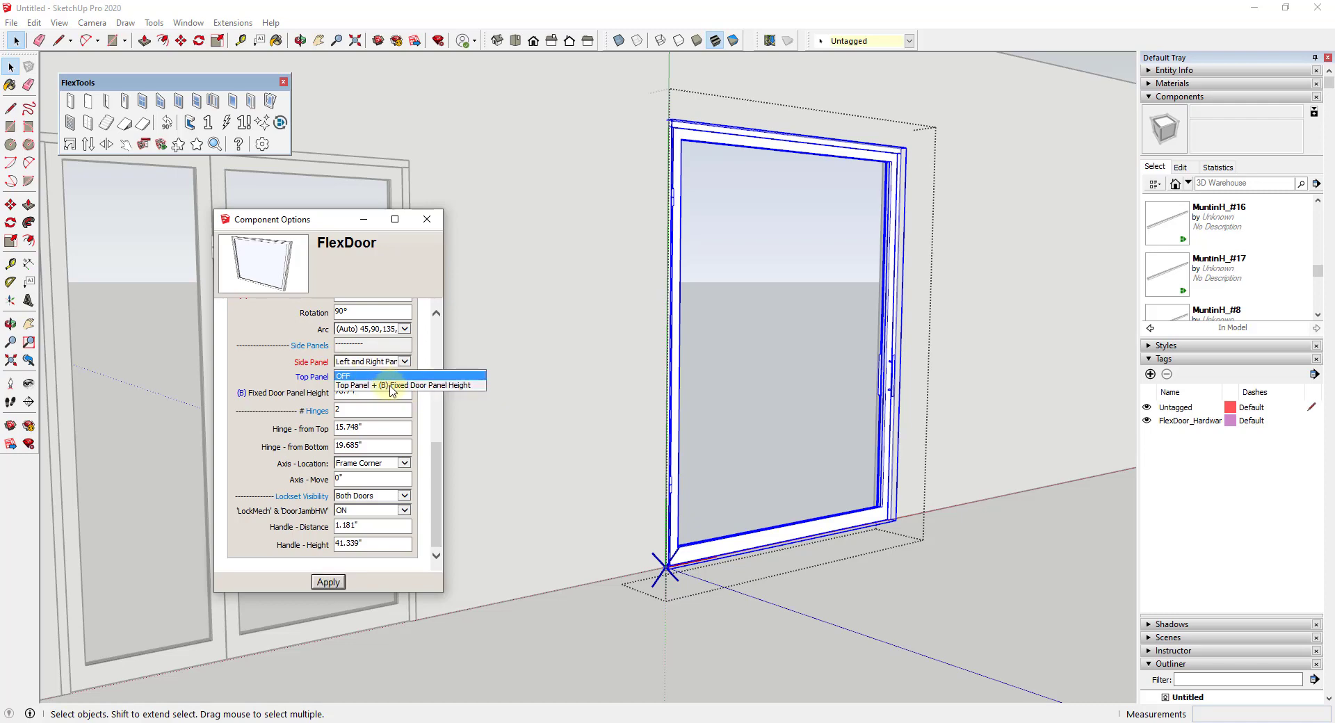
click(379, 387)
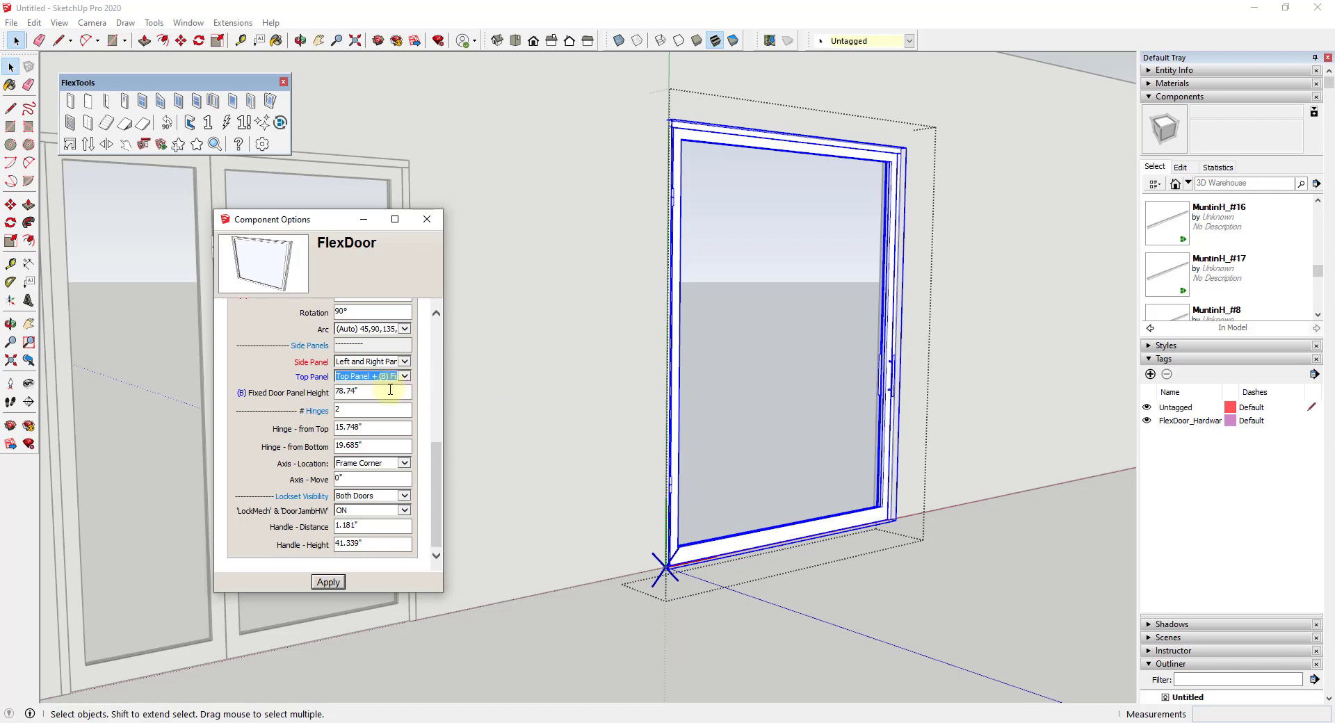
click(329, 584)
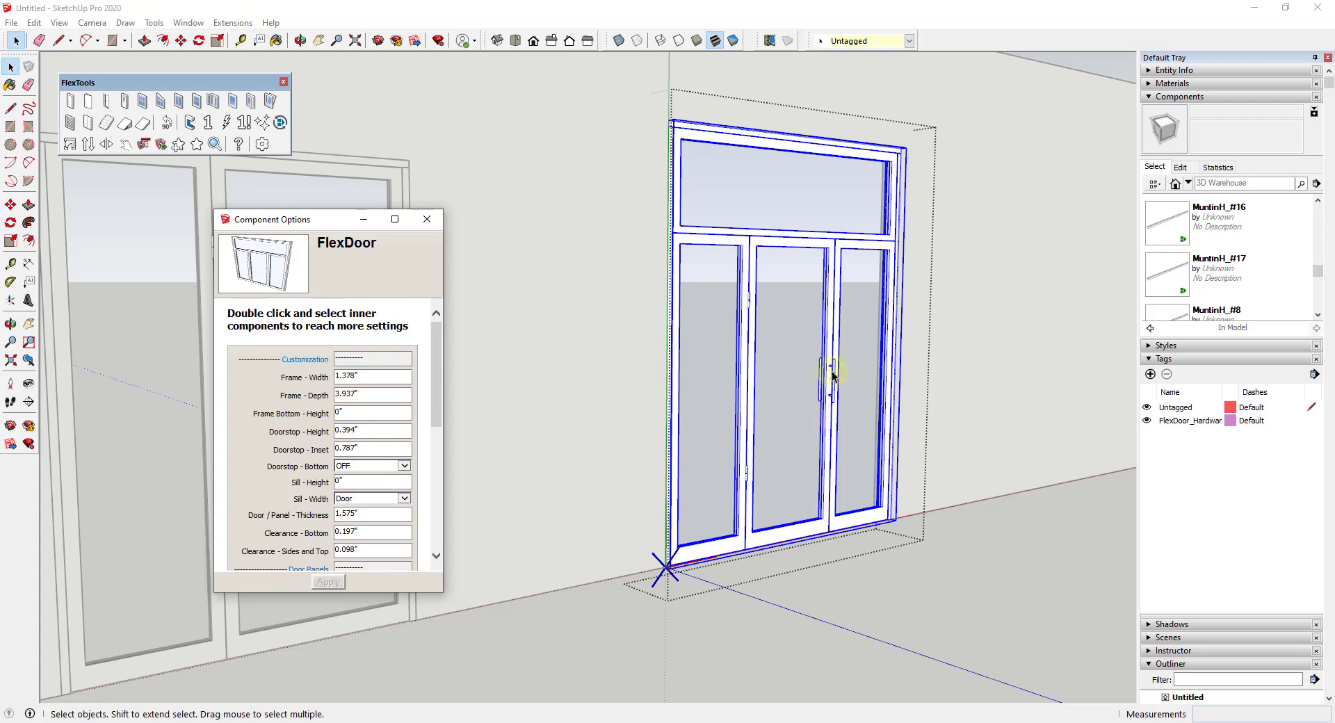
Set the Fixed Door Panel Width to 36" and apply it.
scroll(438, 397, down, 5)
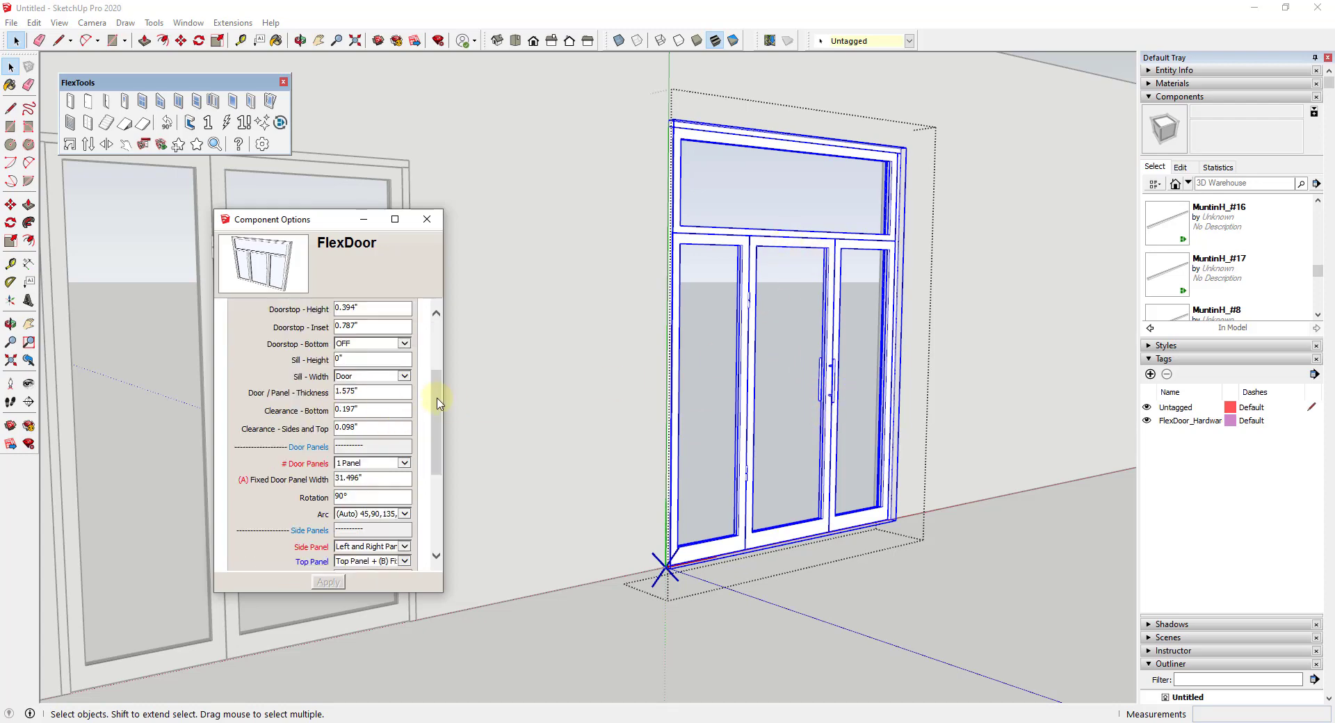
click(327, 434)
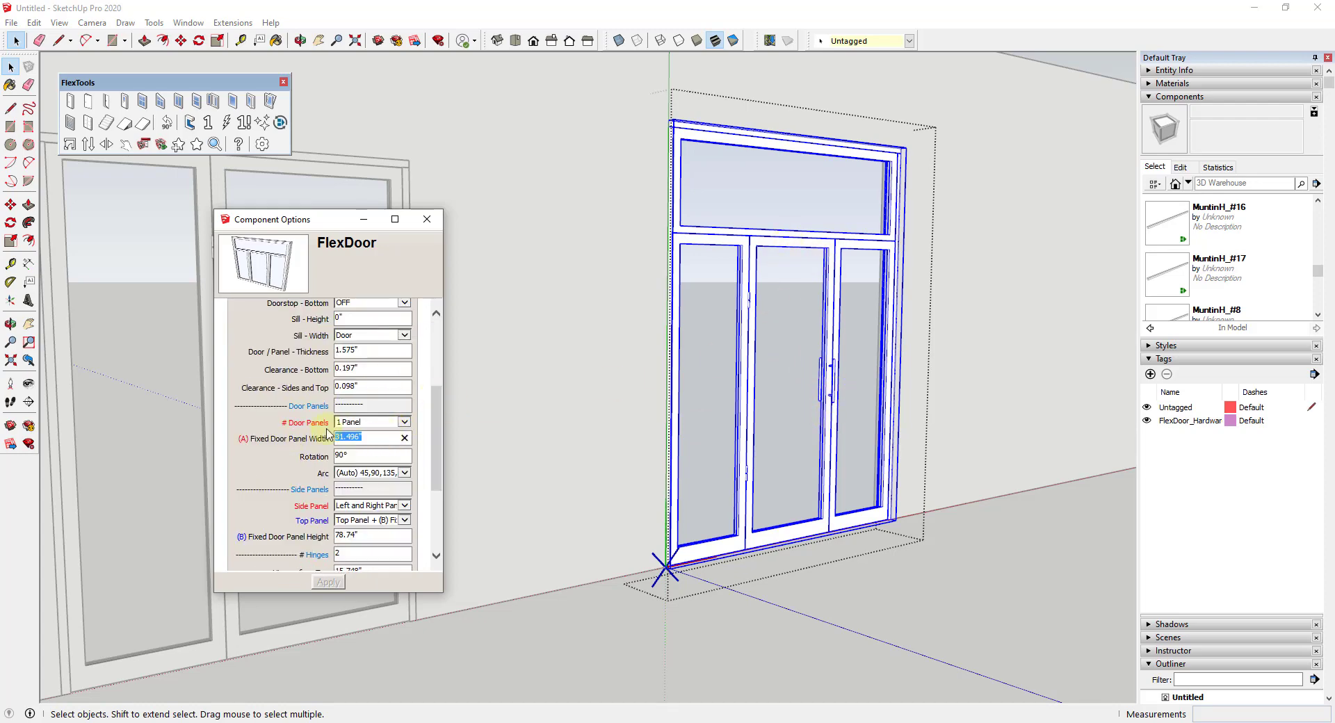
text(36)
click(325, 582)
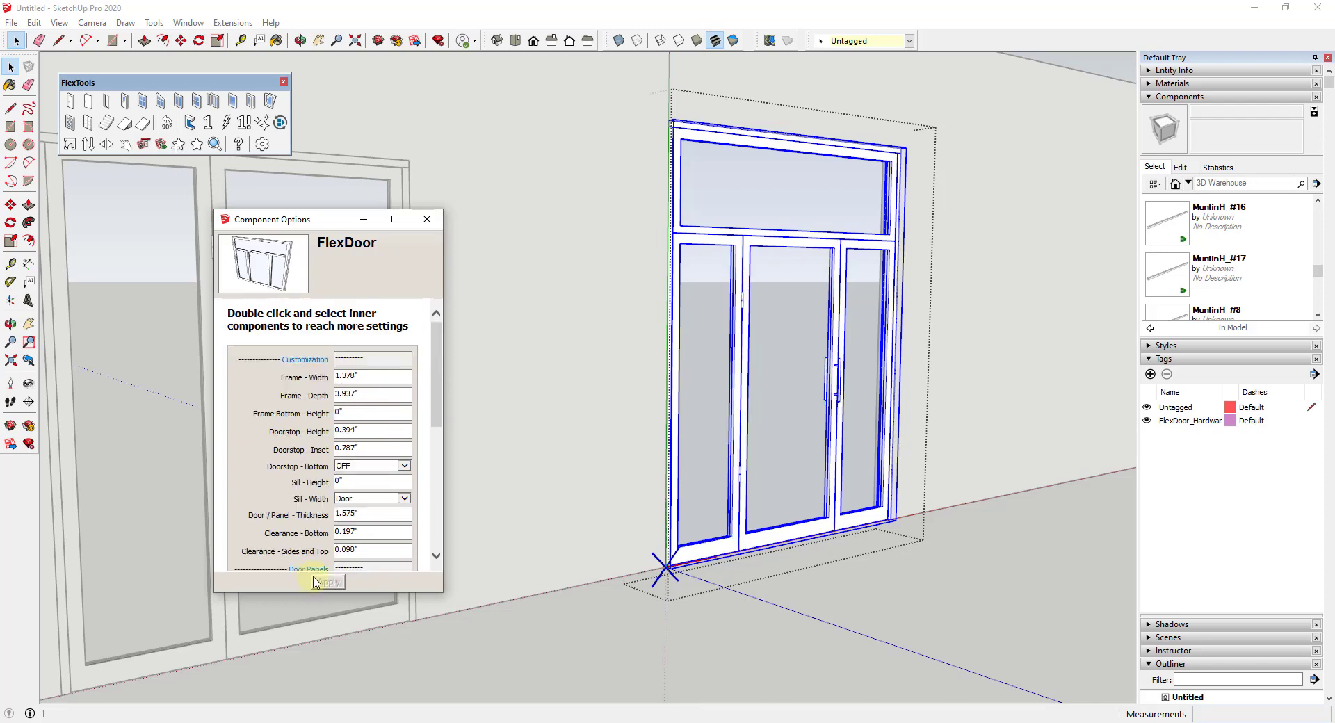
Zoom out and orbit around the new door, then deselect it with the wall facing the camera.
scroll(448, 383, down, 1)
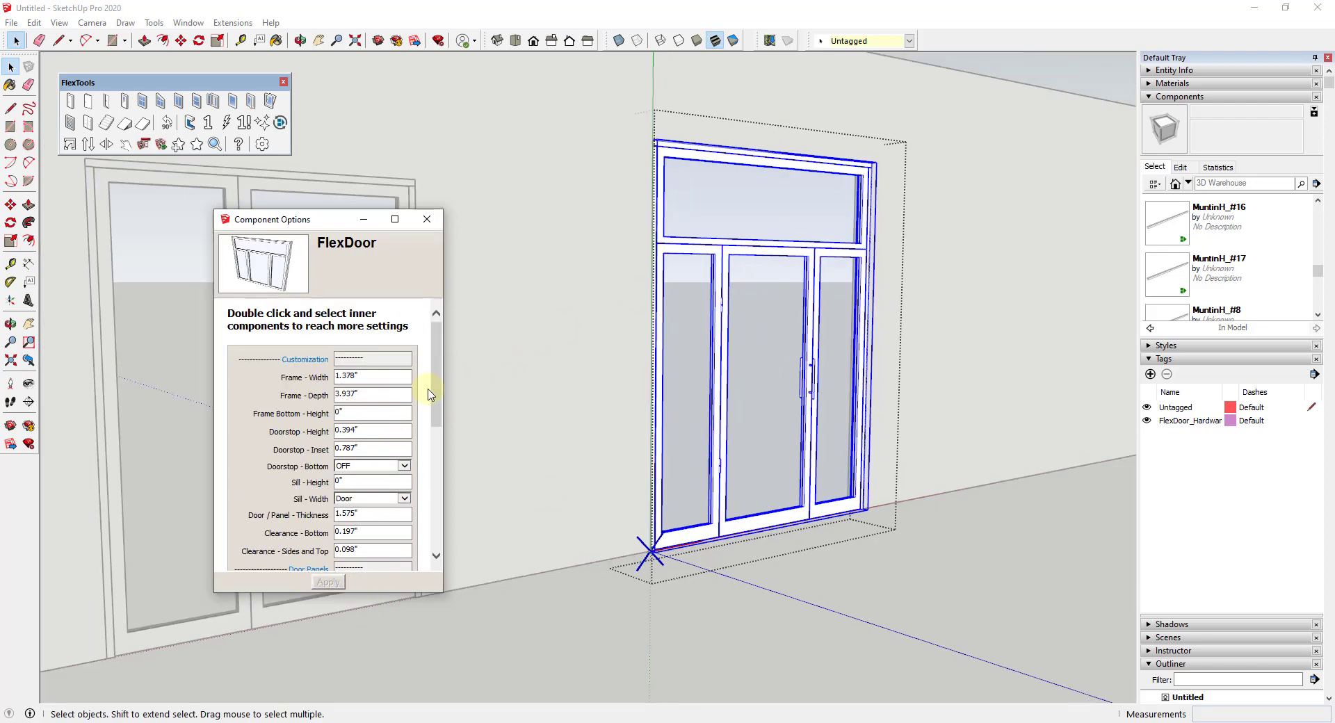
scroll(425, 386, down, 5)
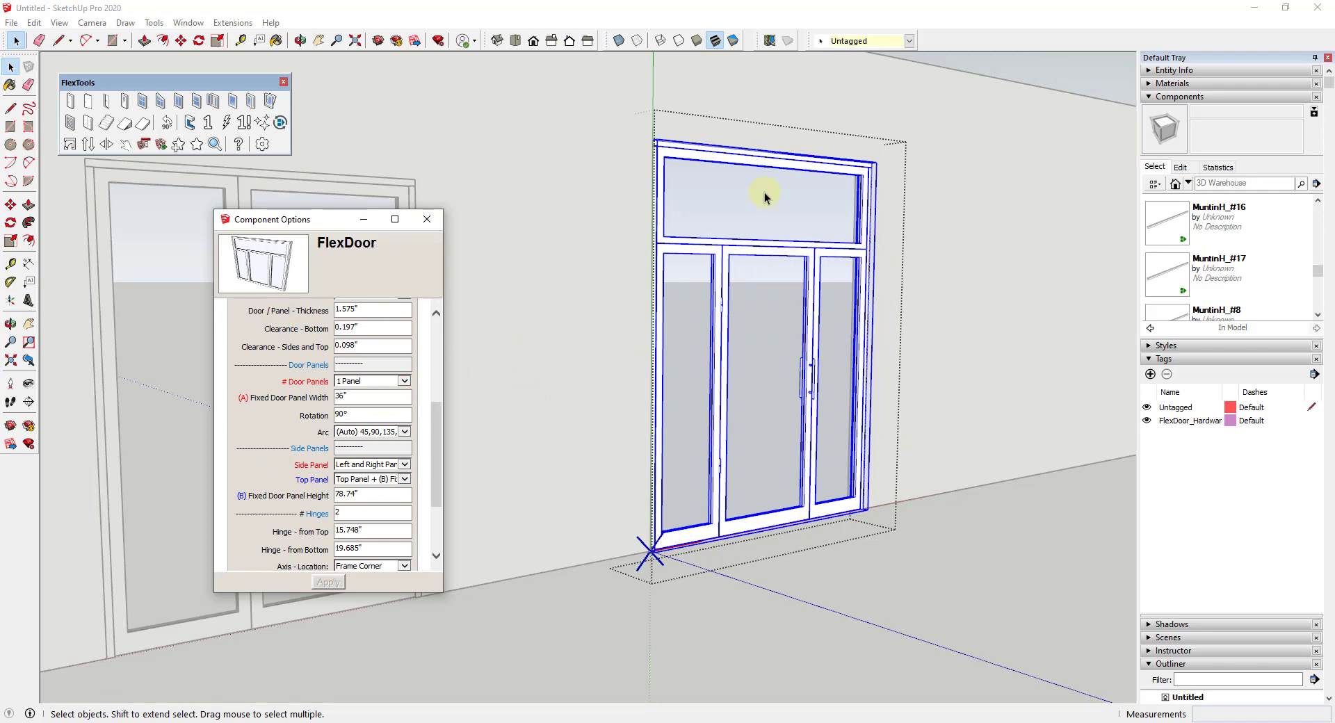
scroll(879, 197, up, 2)
scroll(724, 227, down, 2)
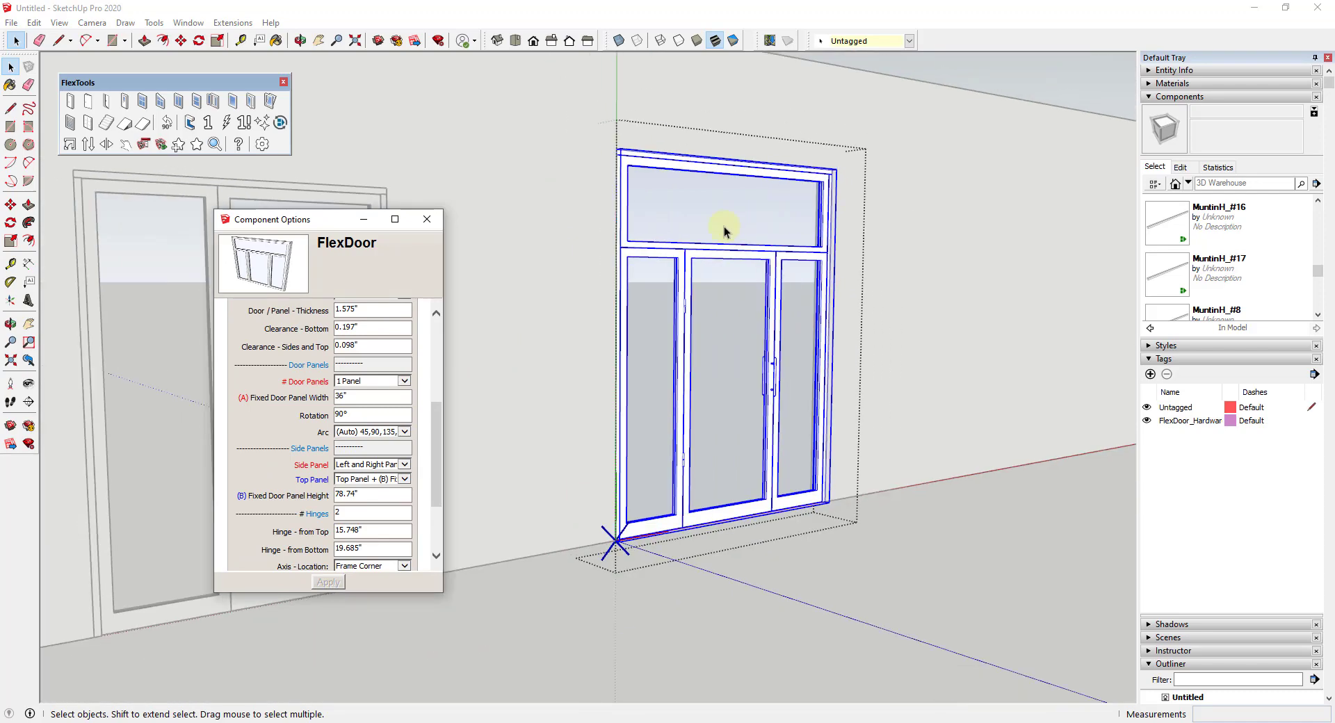
mouse_move(724, 227)
middle_down()
mouse_move(1279, 270)
mouse_move(1328, 251)
mouse_move(747, 249)
mouse_move(500, 291)
middle_up()
scroll(721, 310, up, 2)
scroll(667, 310, up, 3)
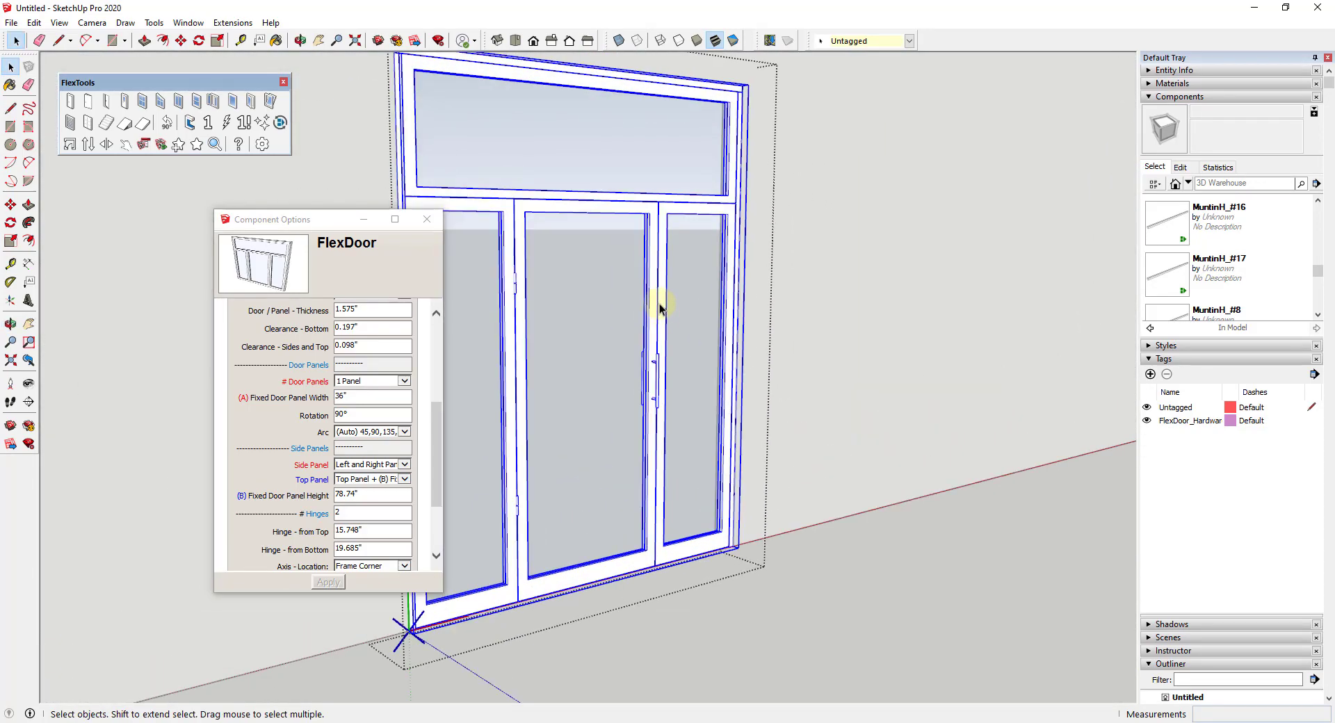
scroll(659, 306, down, 5)
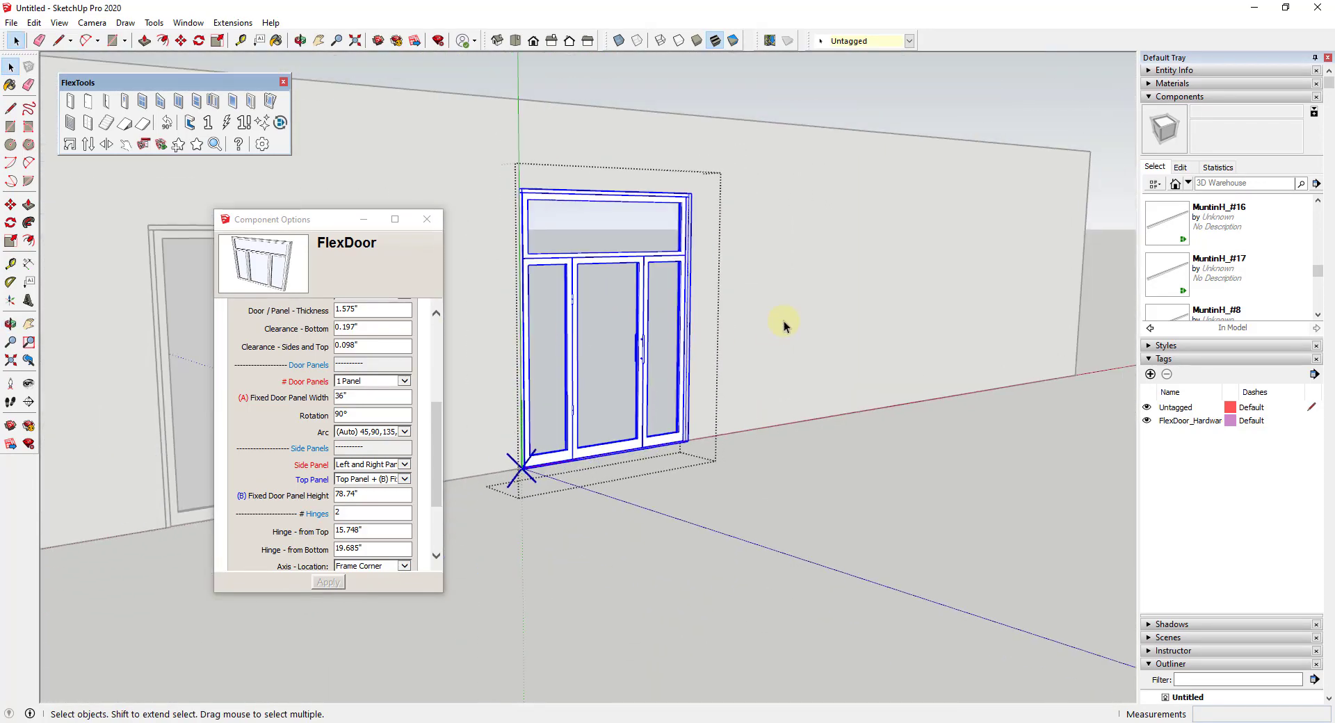
click(784, 325)
middle_drag(784, 325, 918, 188)
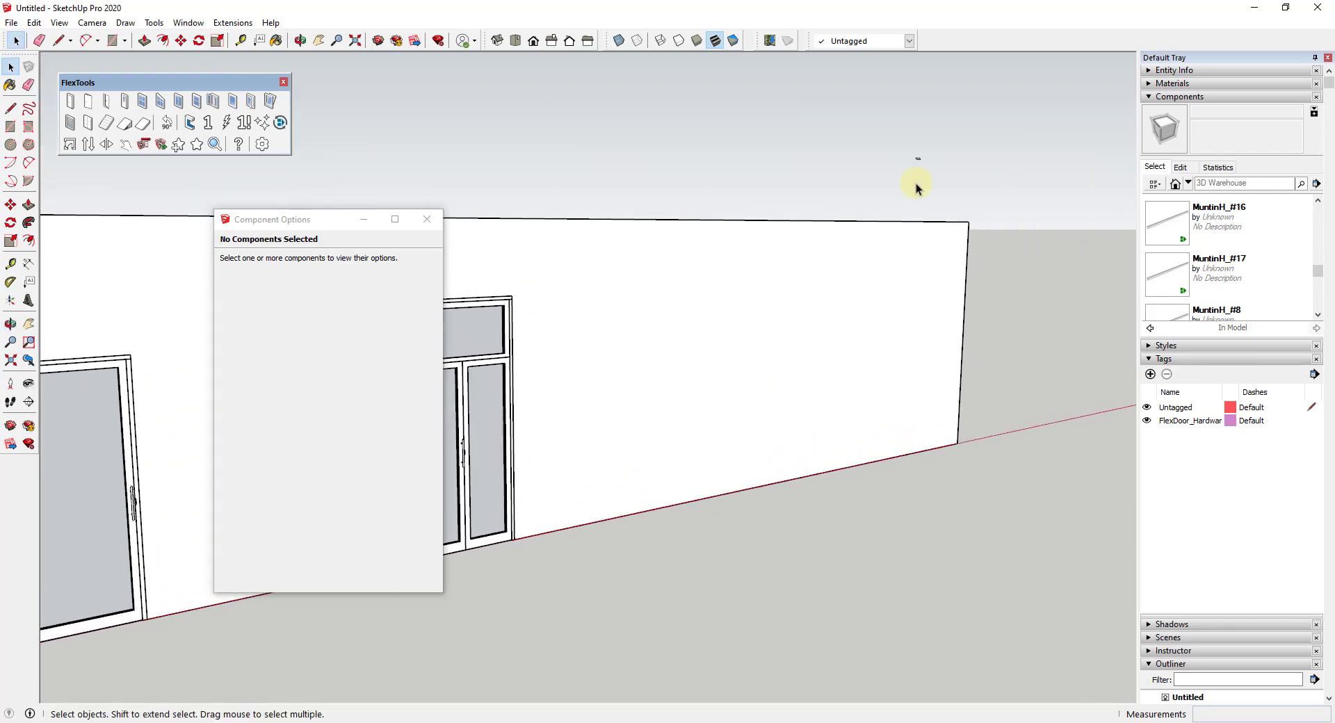
scroll(748, 372, down, 5)
Move the wall's right edge far to the right to lengthen the wall.
key(m)
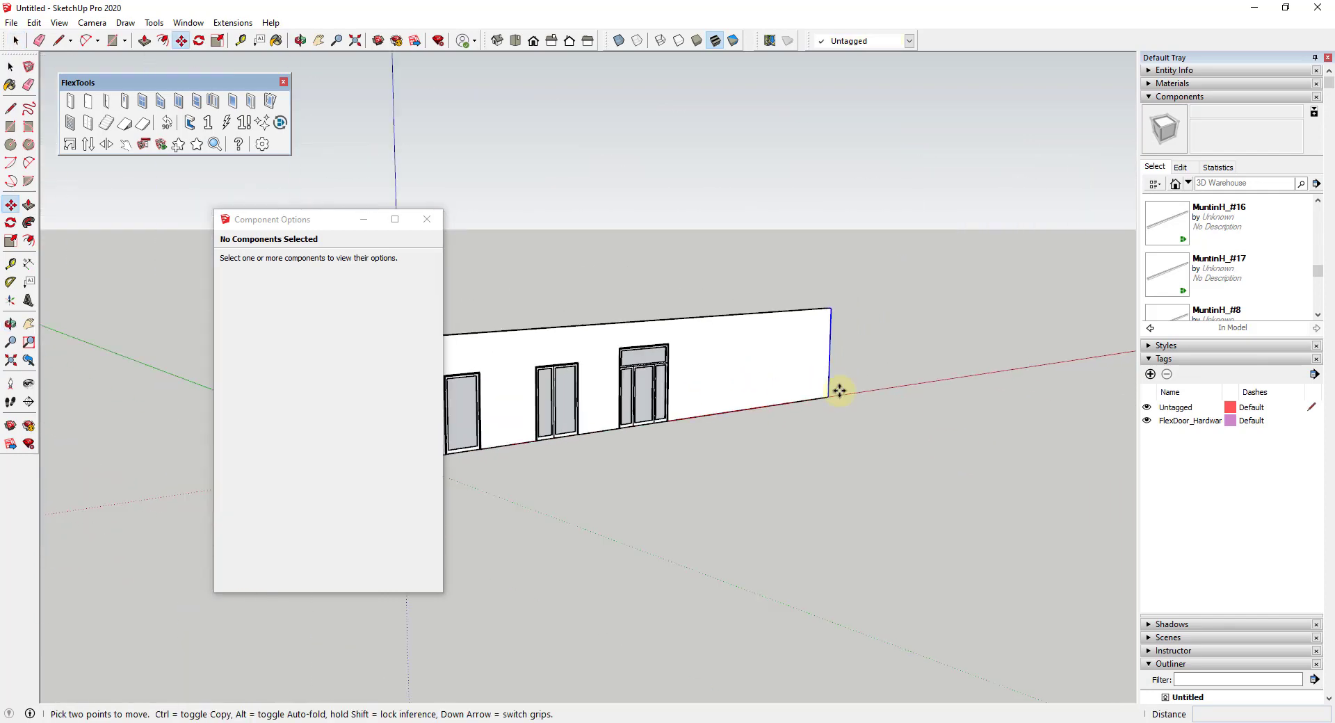
click(828, 396)
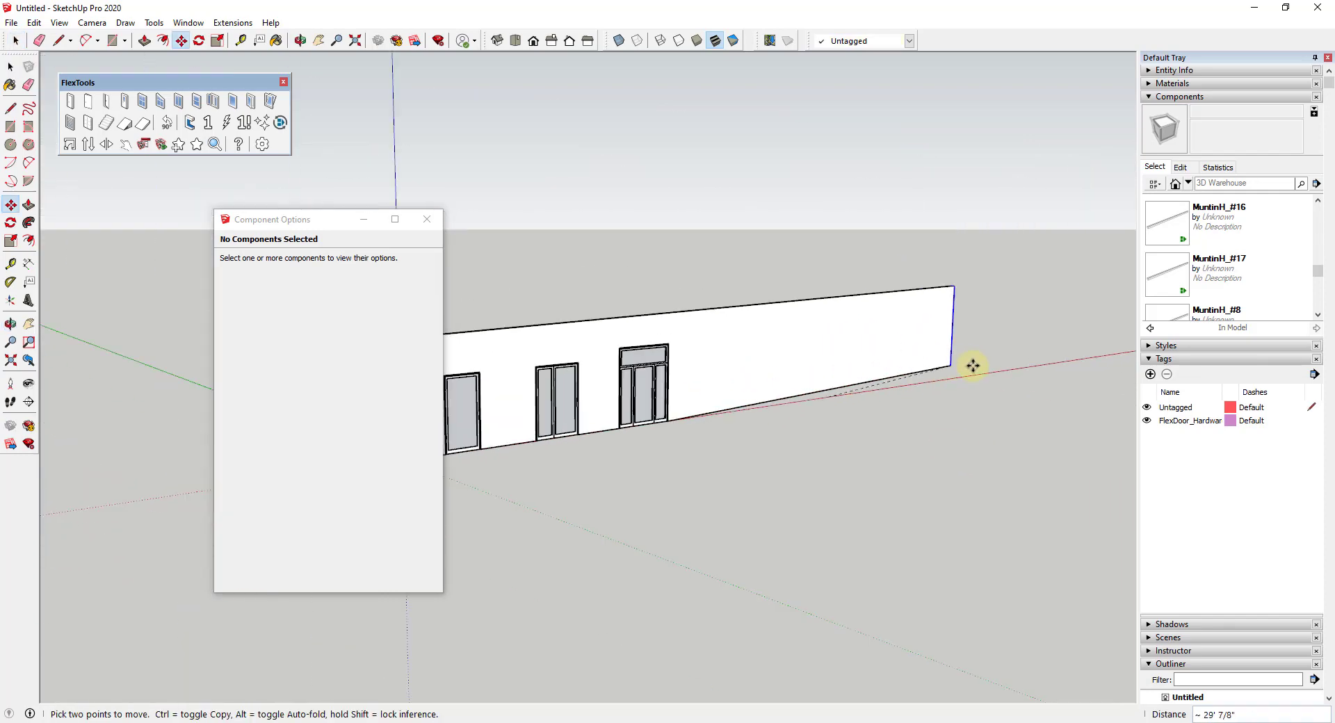
click(1078, 361)
key(space)
scroll(739, 381, up, 5)
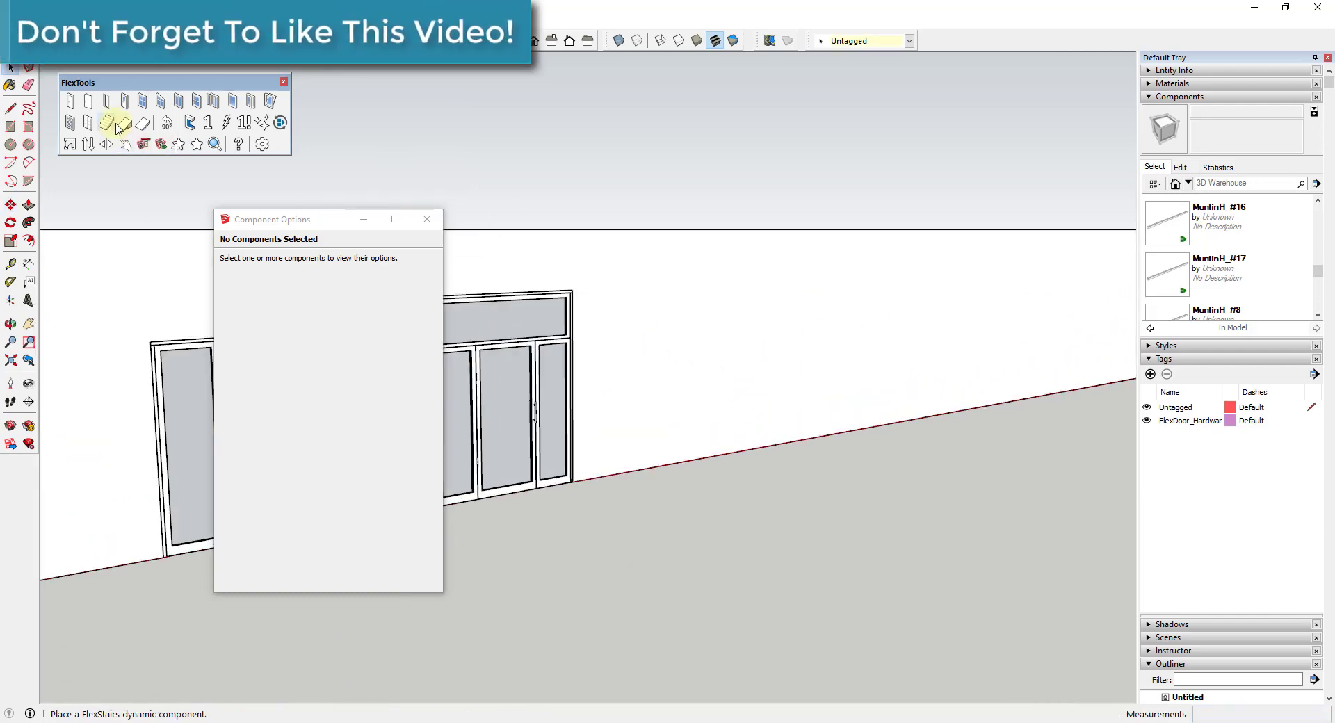
Place a FlexDoor Glass door on the extended wall and set its Total - Width to 72".
click(124, 101)
click(831, 434)
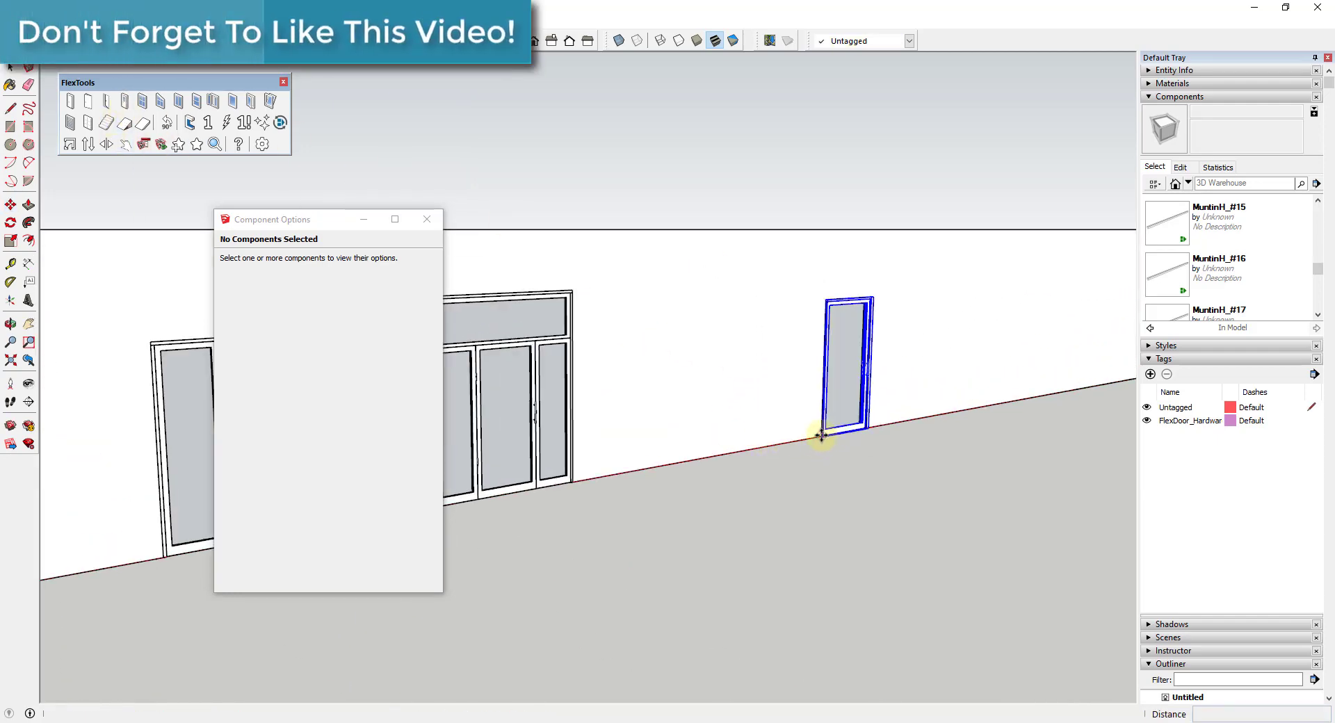
scroll(859, 358, up, 3)
key(space)
scroll(857, 355, up, 2)
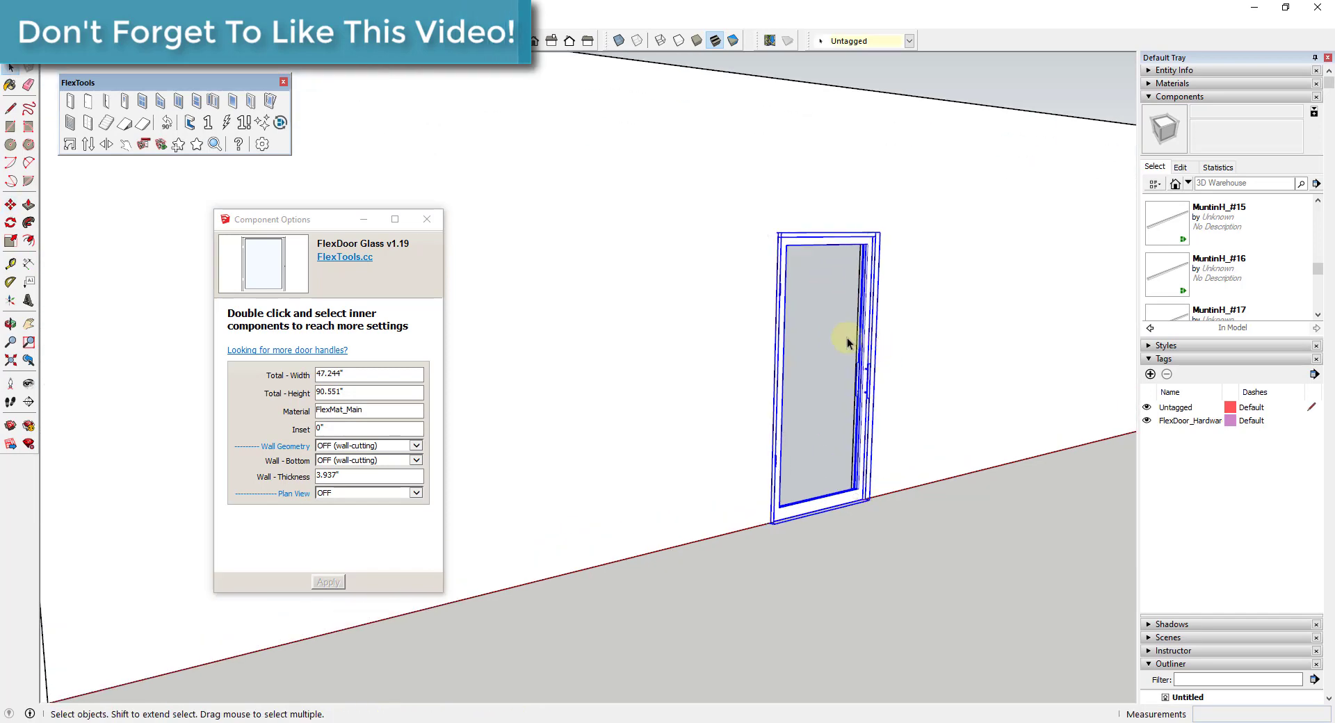
click(379, 374)
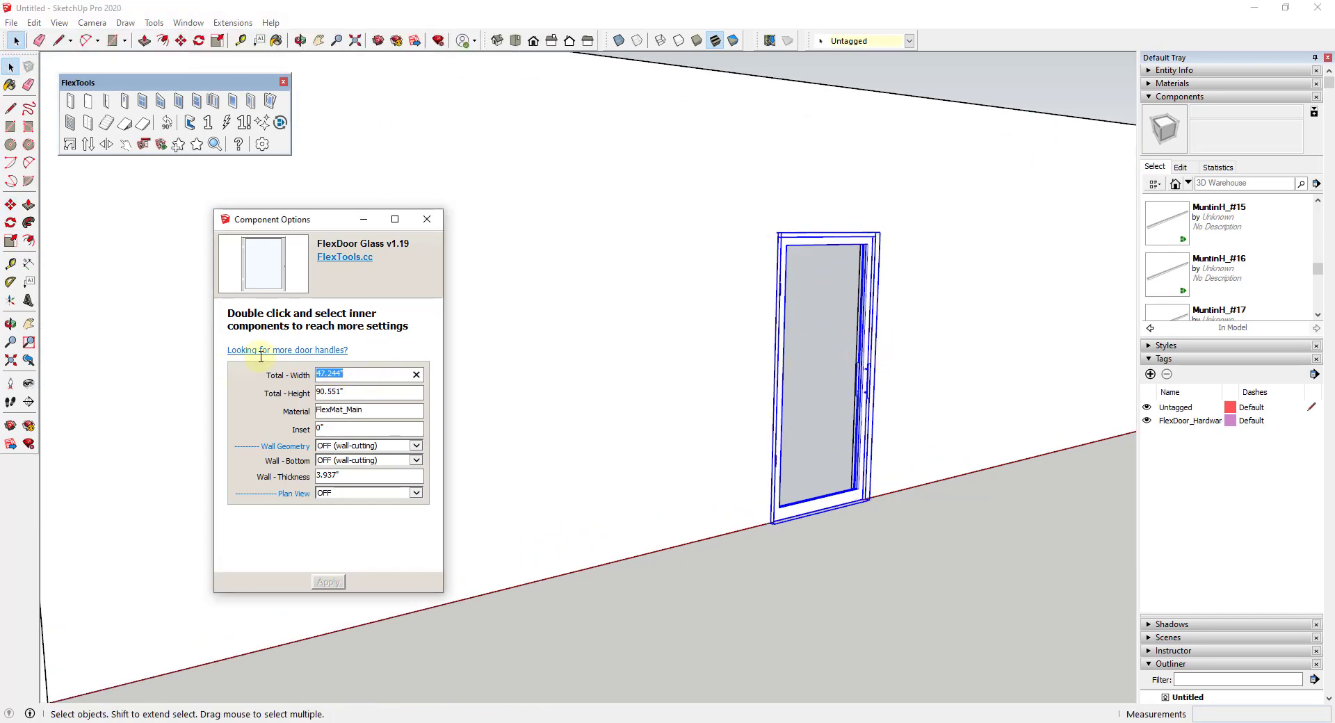
text(72)
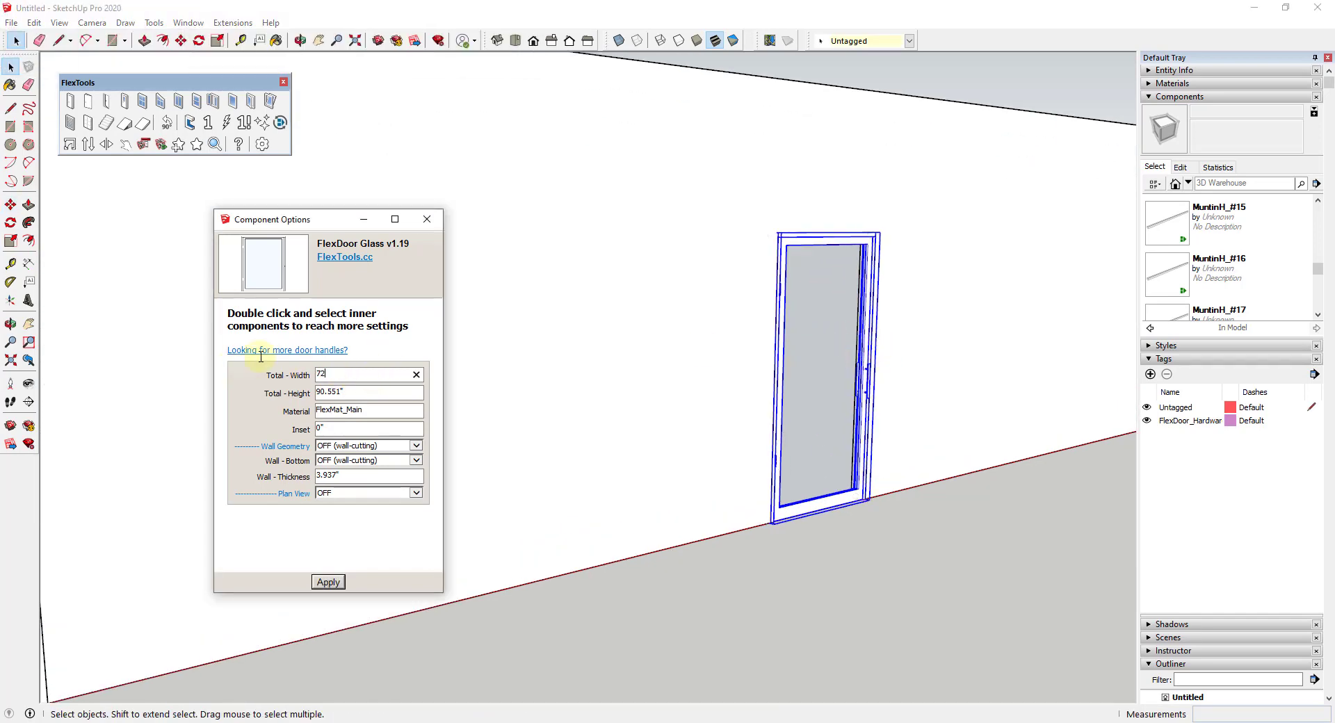
key(Return)
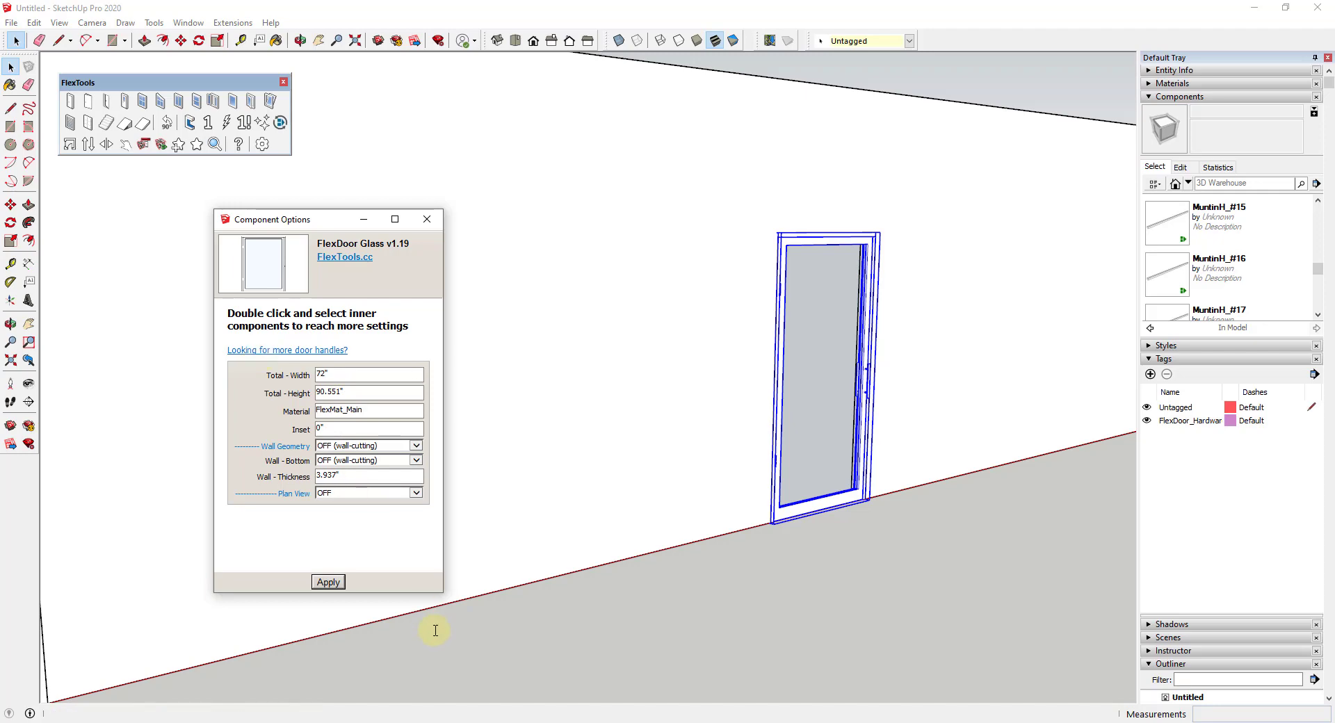
click(328, 582)
double_click(851, 334)
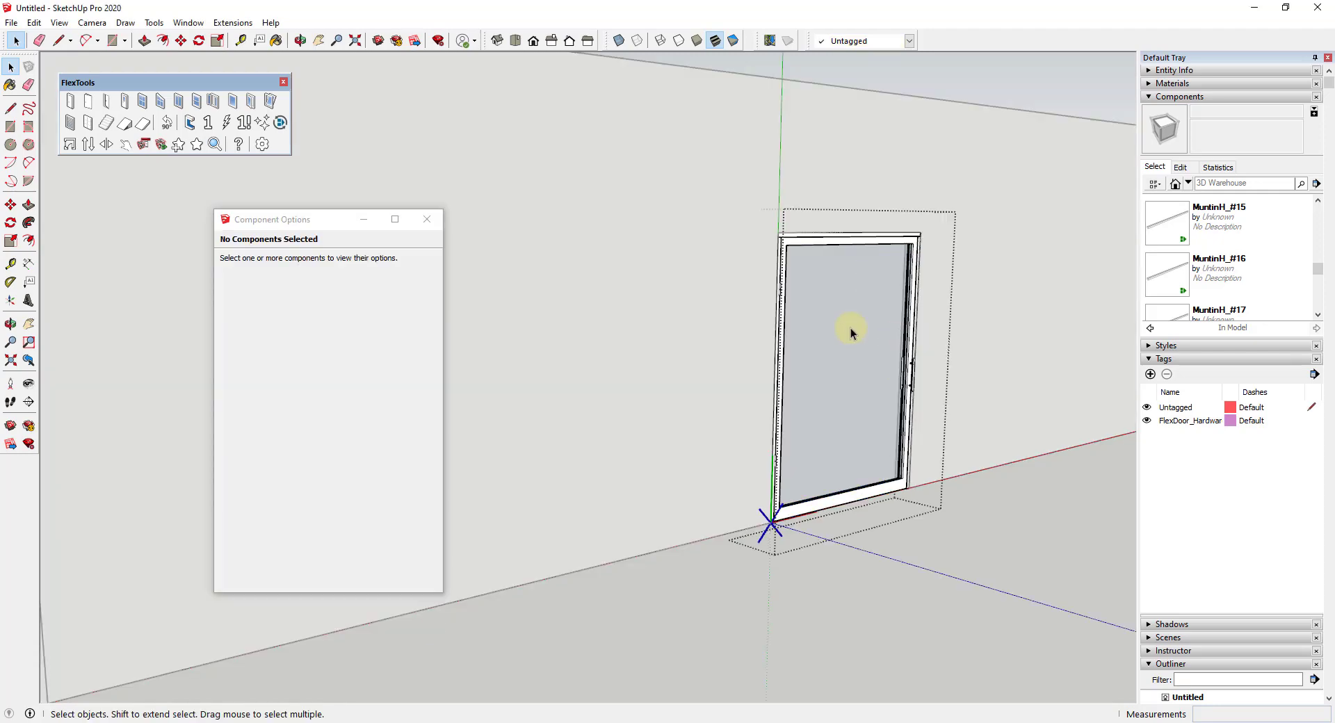
click(879, 327)
scroll(387, 445, down, 4)
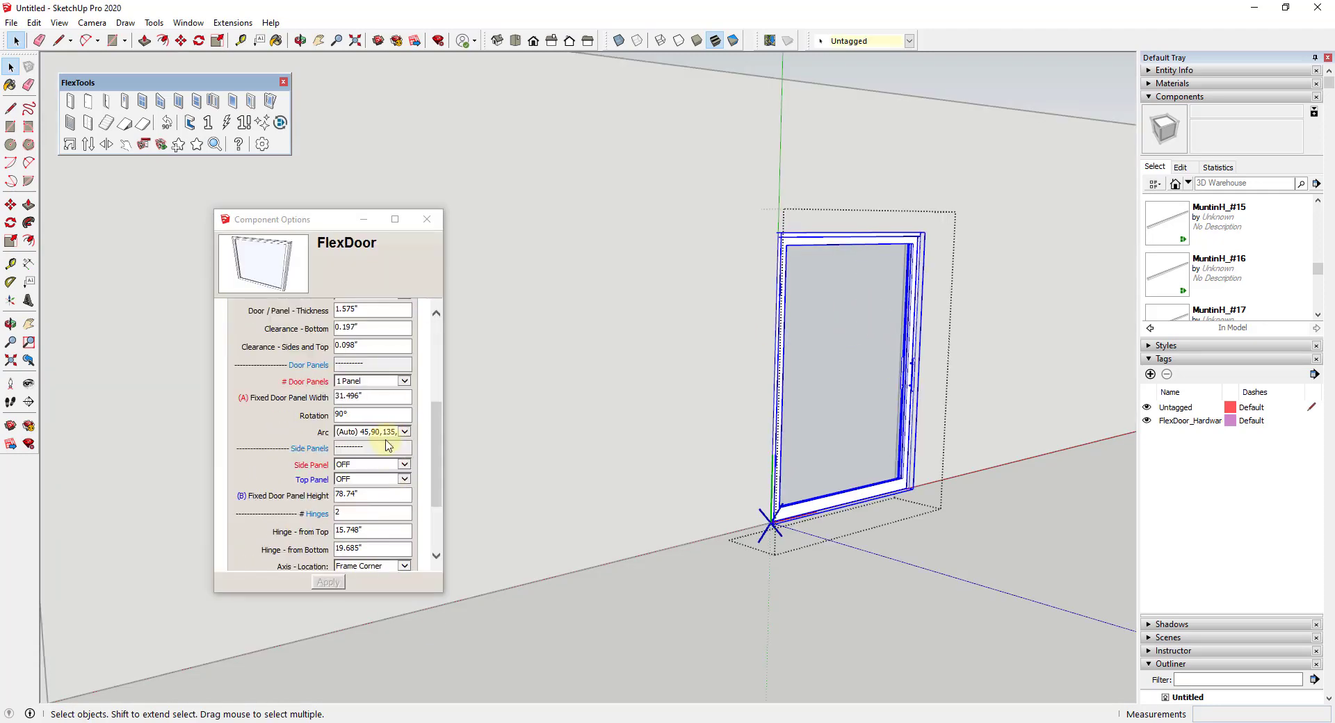
click(384, 381)
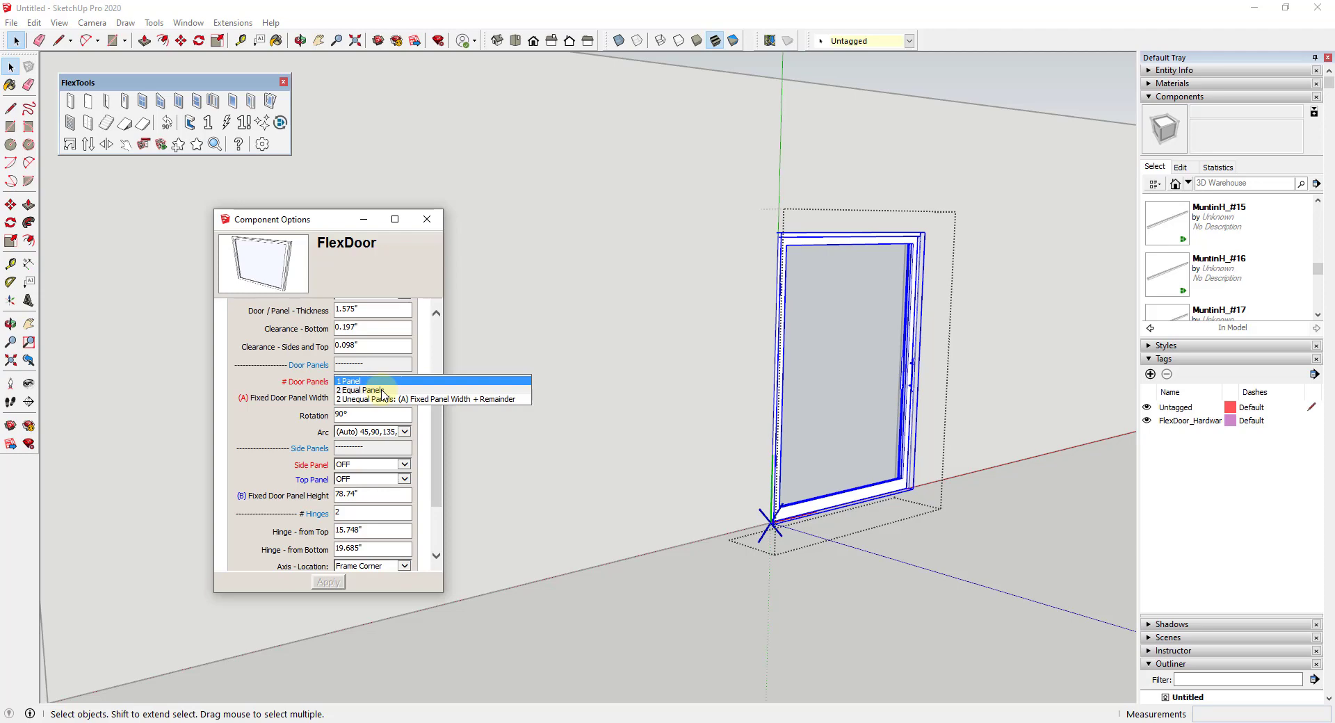
click(383, 390)
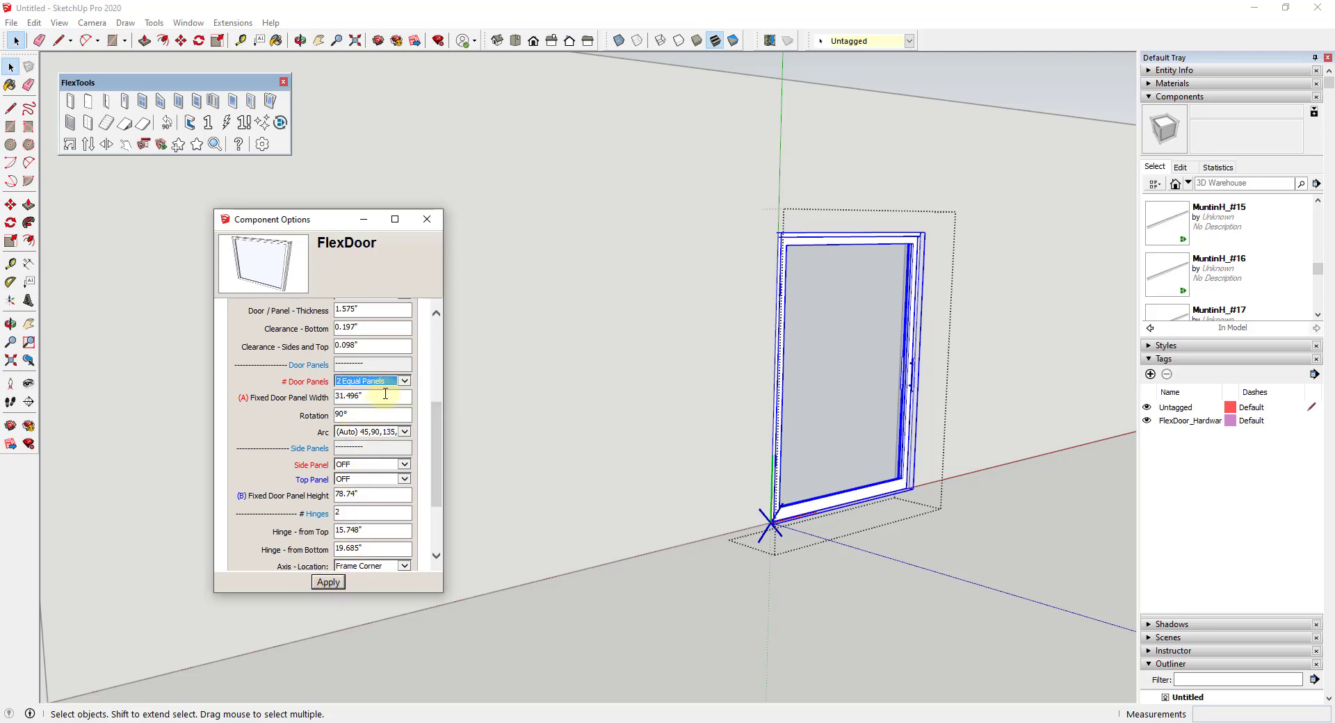
key(Tab)
text(36)
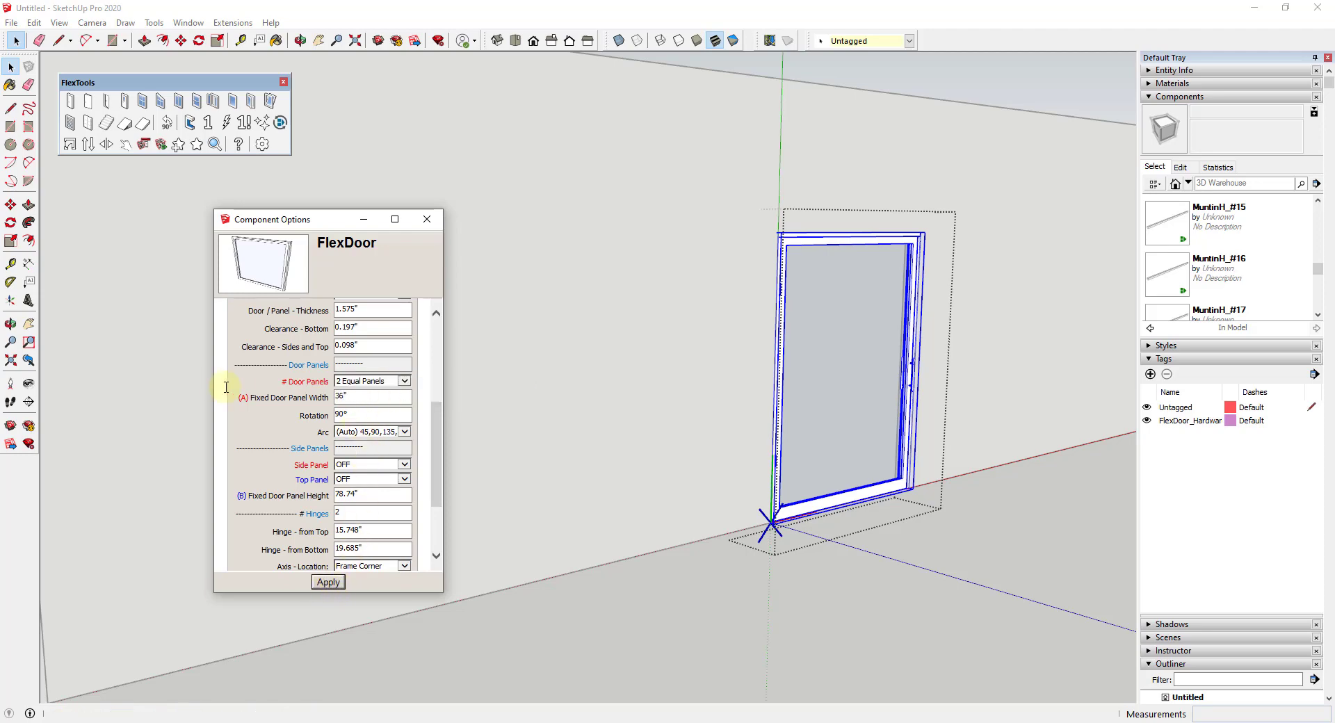
click(327, 582)
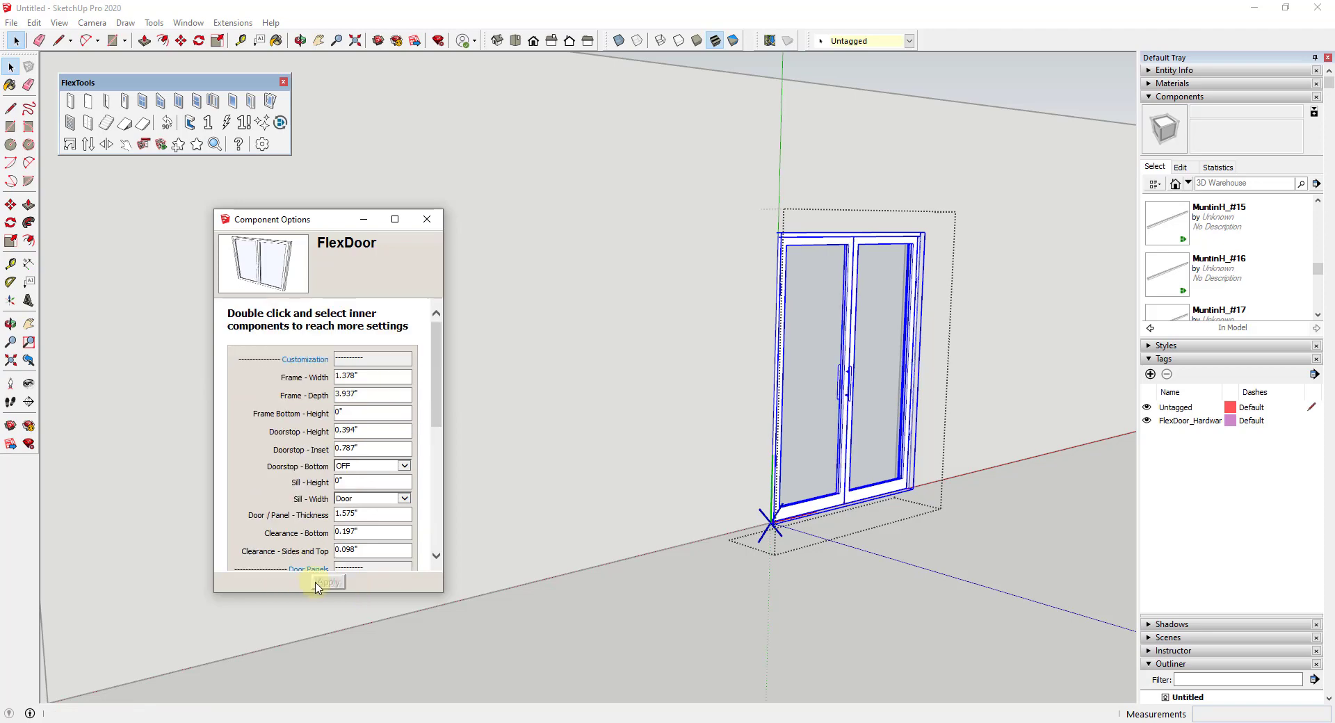
scroll(919, 381, up, 3)
middle_drag(919, 381, 880, 369)
scroll(879, 369, up, 1)
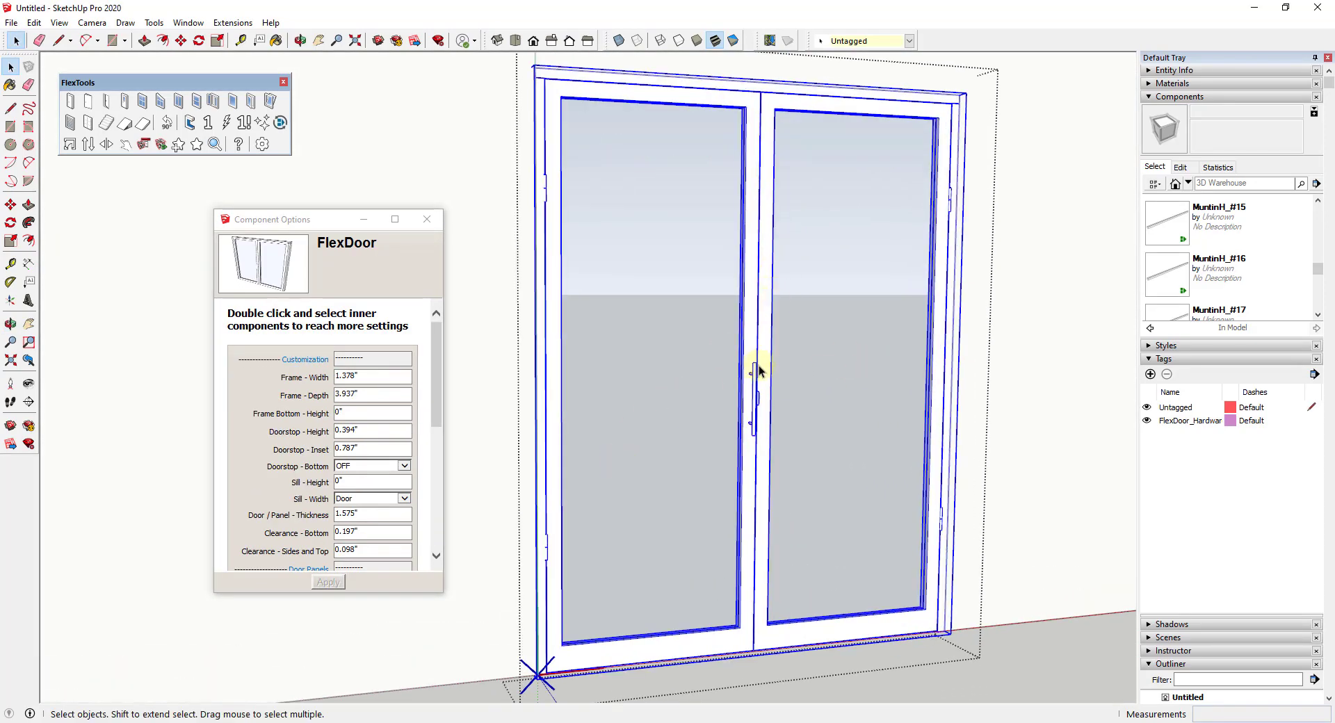
scroll(764, 383, up, 6)
mouse_move(797, 437)
middle_down()
mouse_move(581, 440)
mouse_move(611, 425)
mouse_move(860, 418)
mouse_move(797, 432)
middle_up()
scroll(799, 429, down, 7)
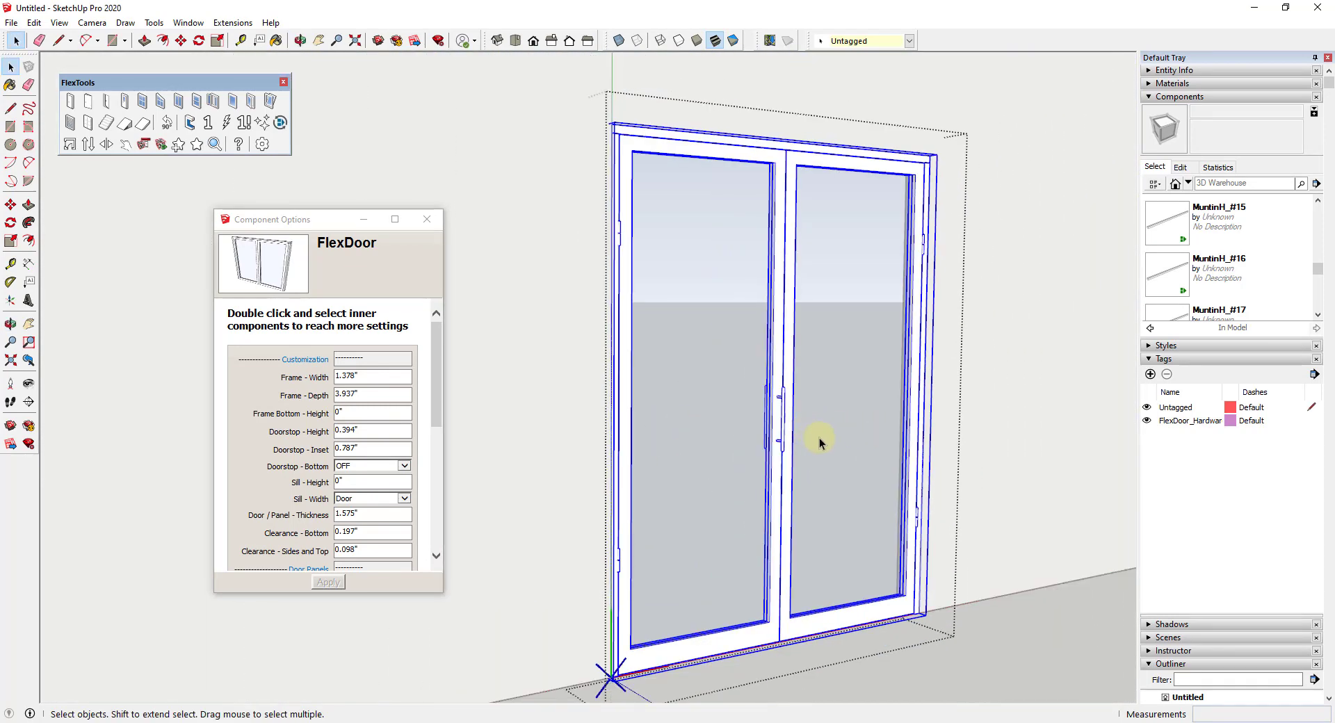
scroll(772, 403, down, 2)
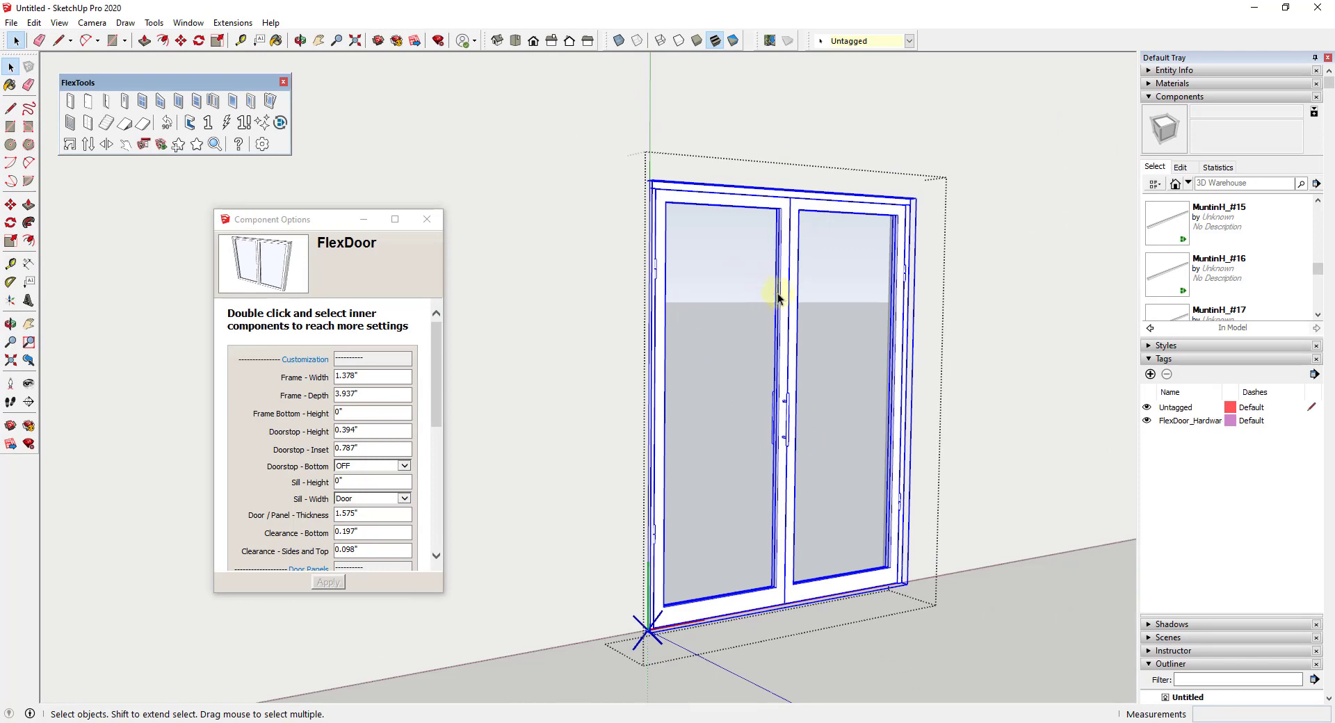
scroll(814, 417, up, 2)
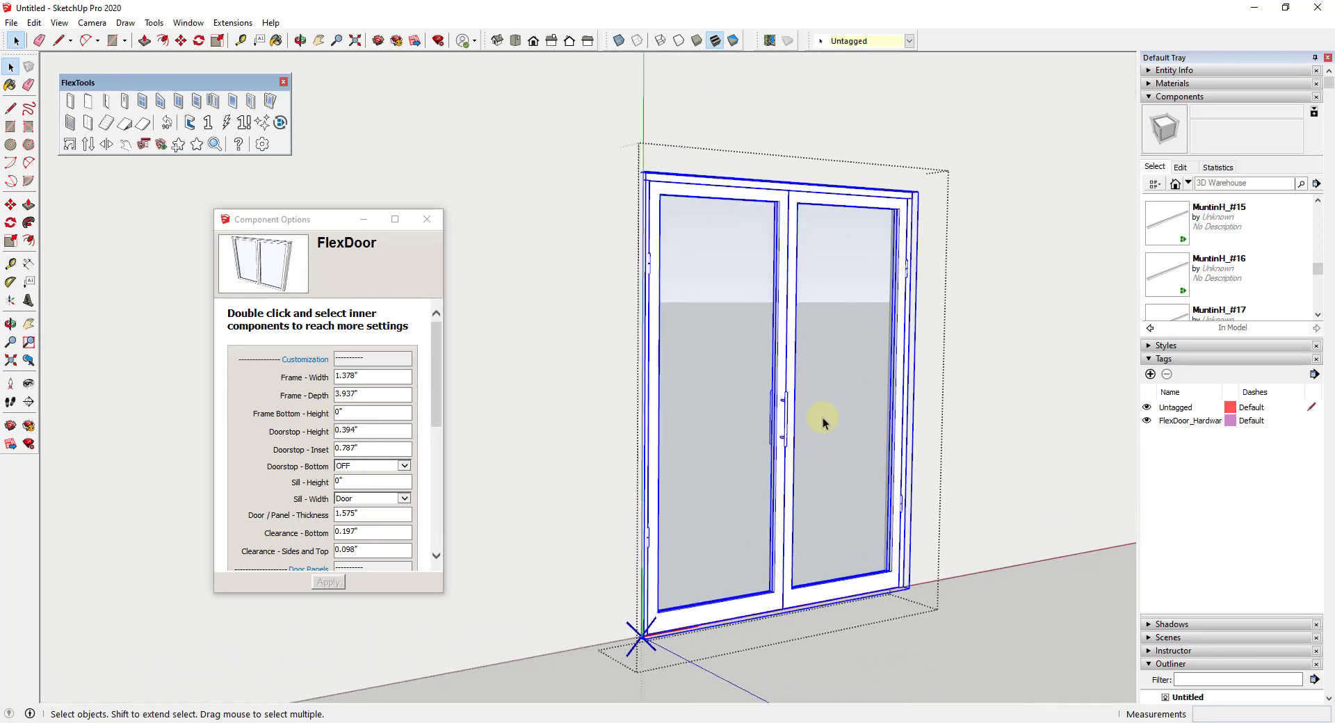
scroll(817, 428, down, 1)
click(781, 425)
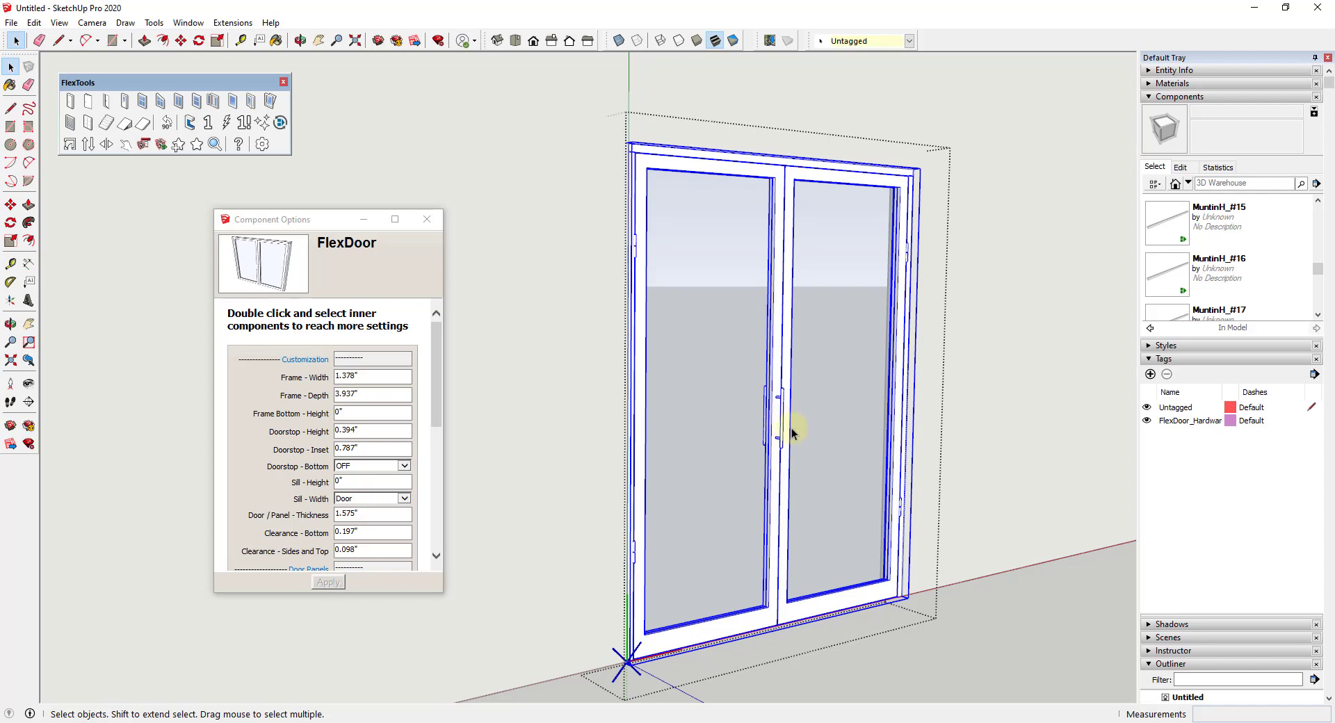
Open the double door's left doorAsmb and select its handle to show FlexDoorHardware lockset options.
double_click(780, 415)
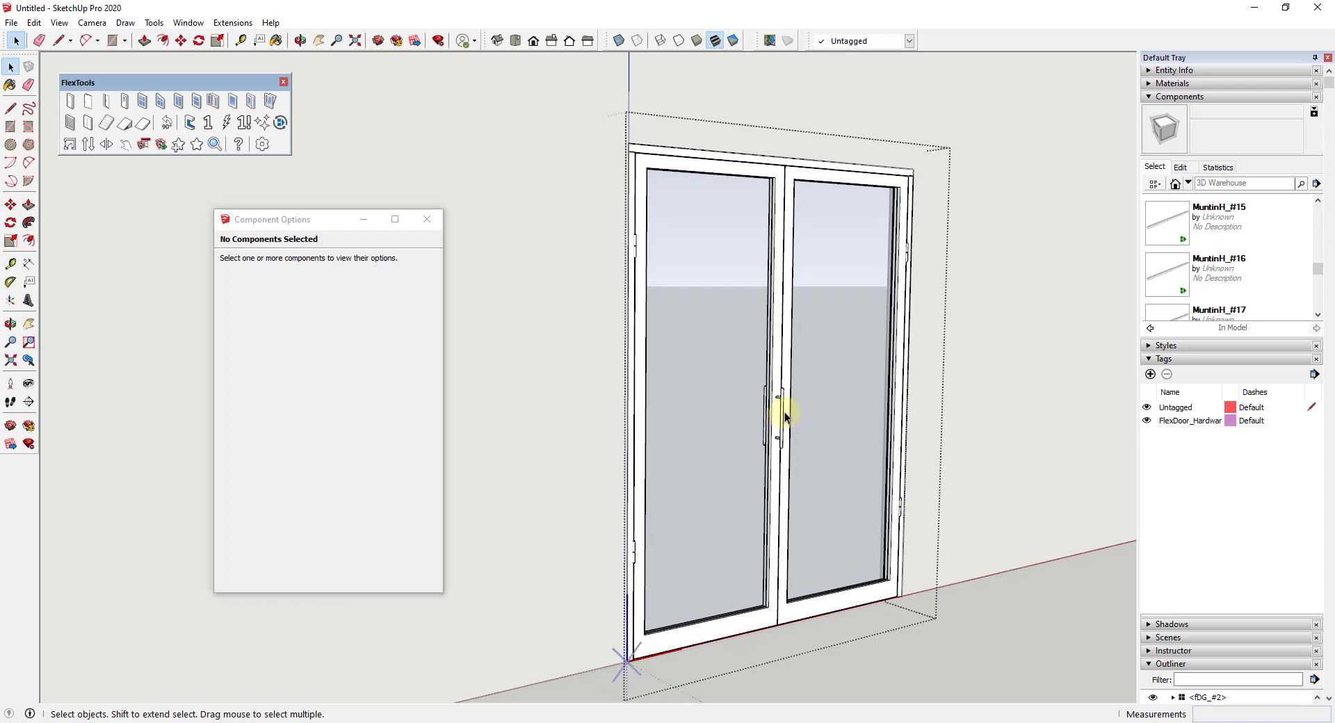
click(780, 415)
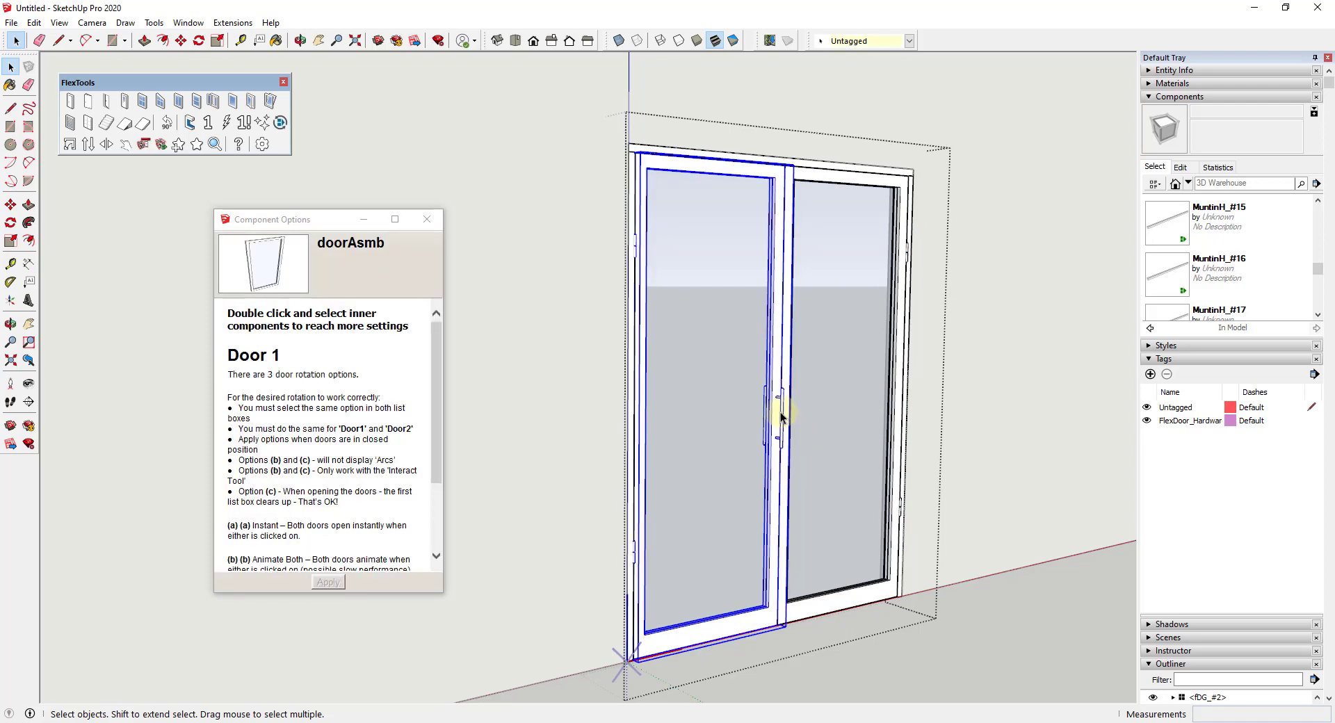
double_click(780, 416)
click(780, 416)
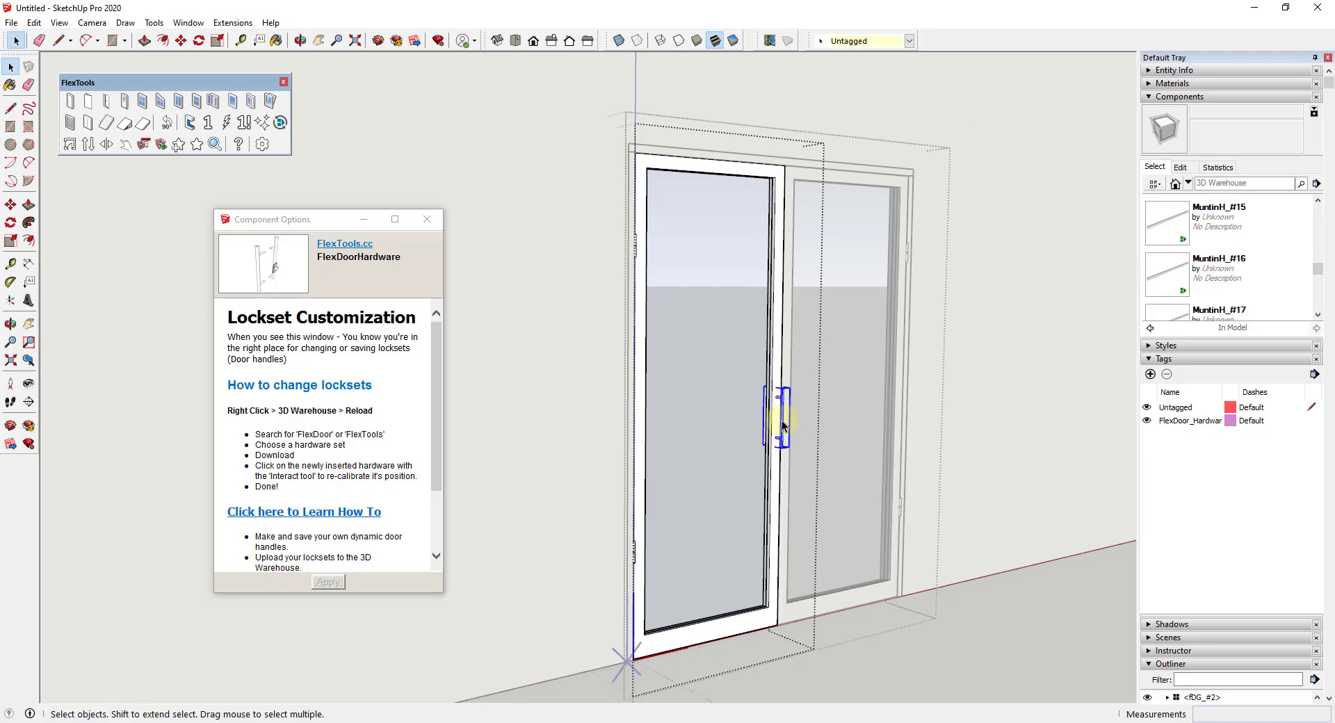
right_click(782, 422)
Reload the left door handle from 3D Warehouse, downloading FlexTools' FlexDoor Lockset 05 in its place.
mouse_move(871, 318)
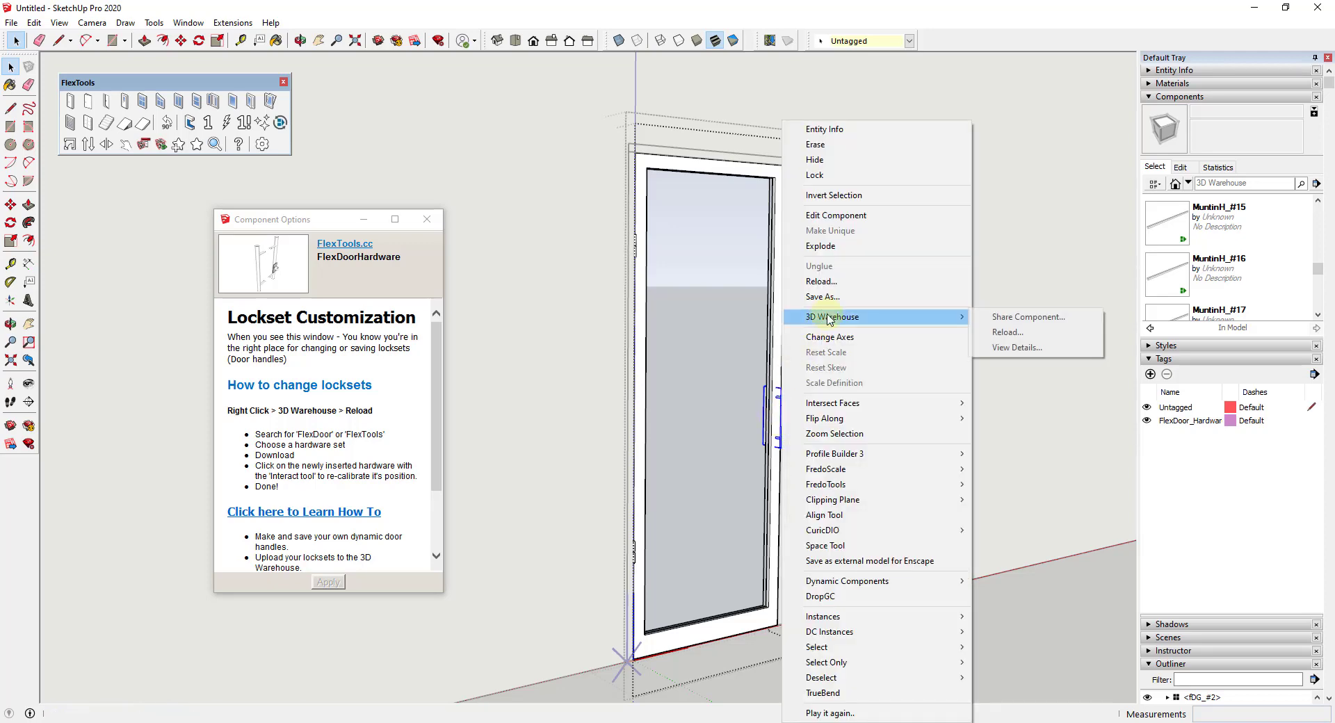
click(1006, 333)
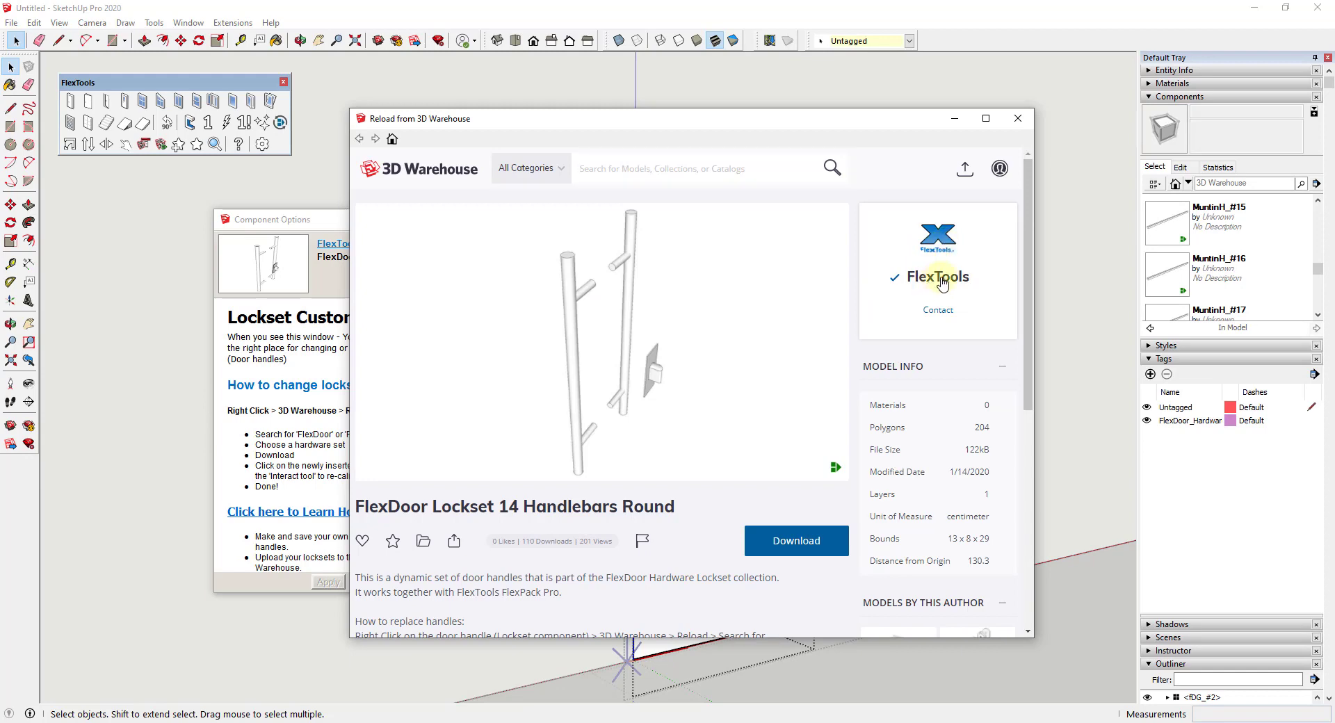
click(941, 277)
scroll(859, 328, down, 3)
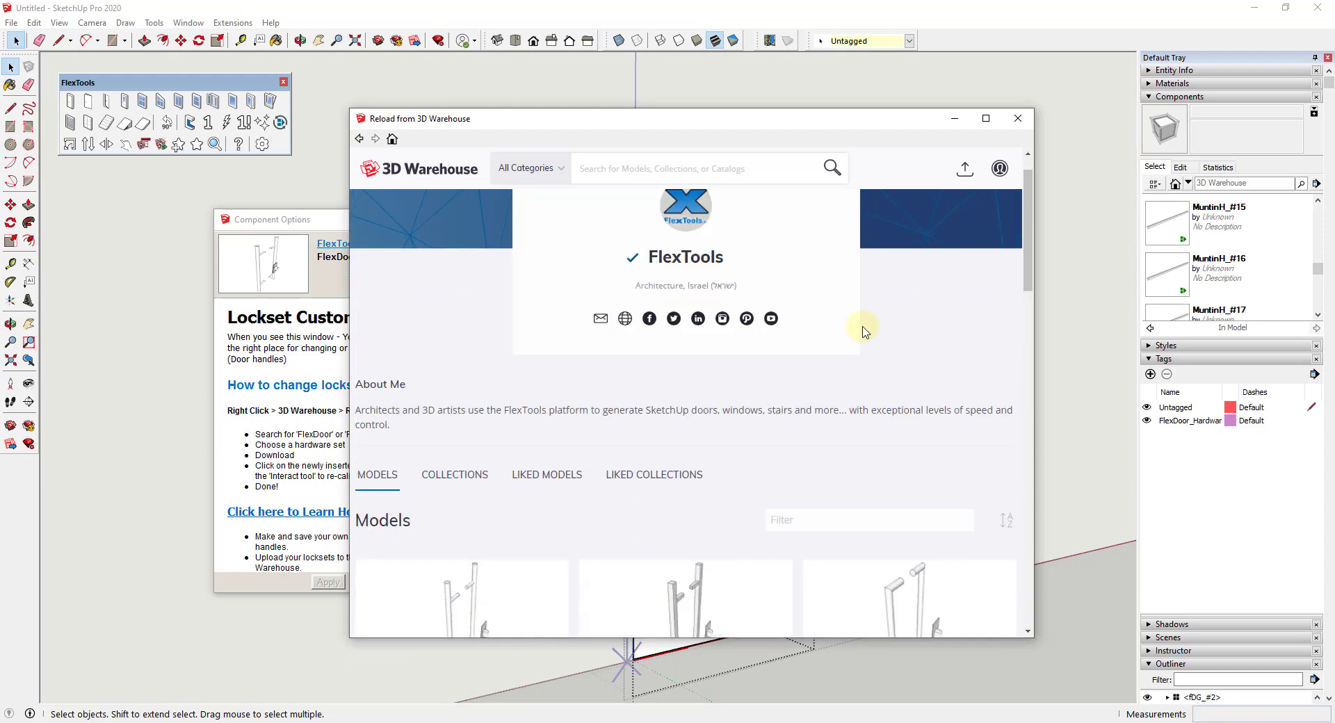
scroll(852, 333, down, 9)
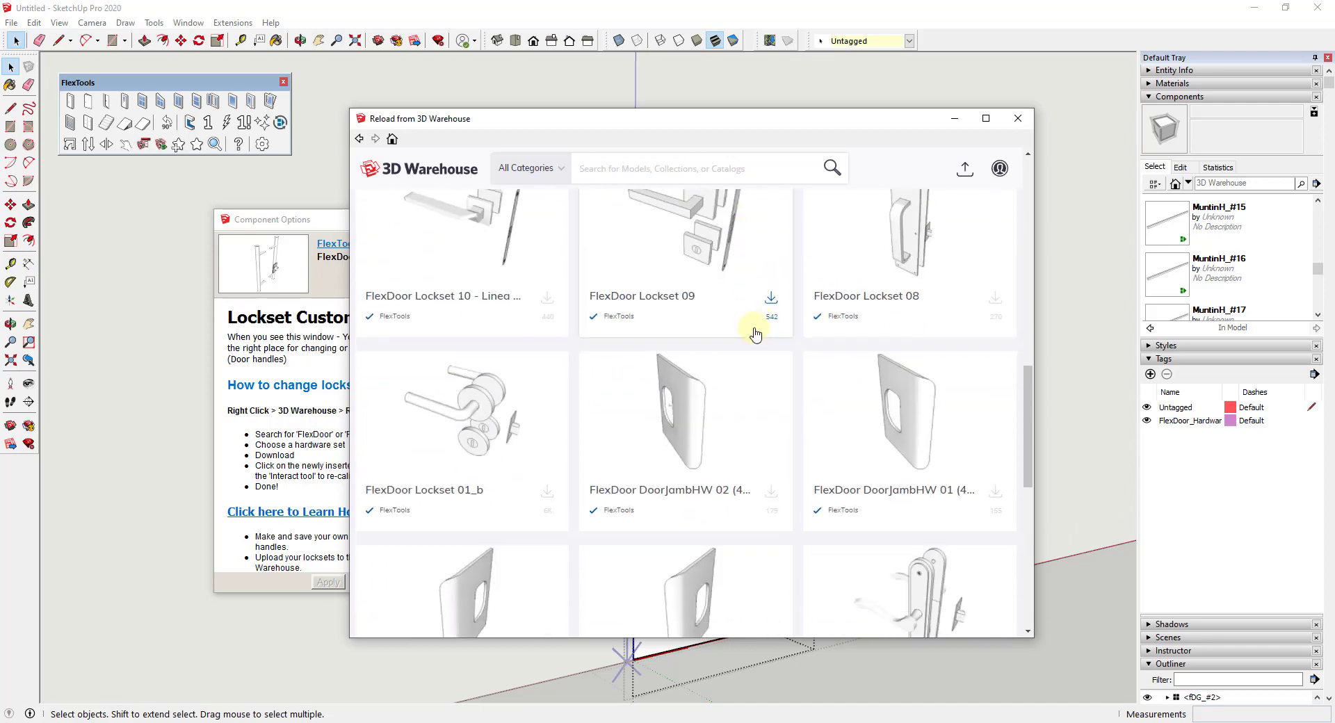
scroll(754, 334, down, 2)
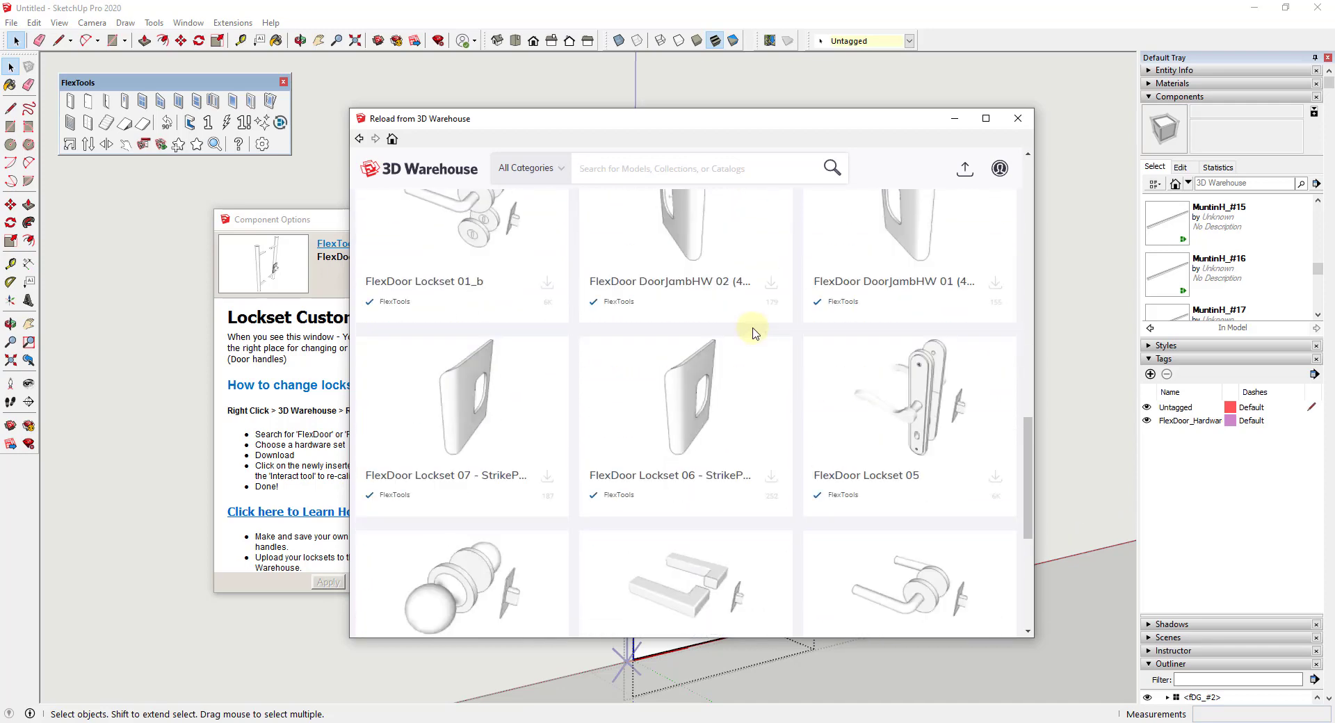
click(924, 408)
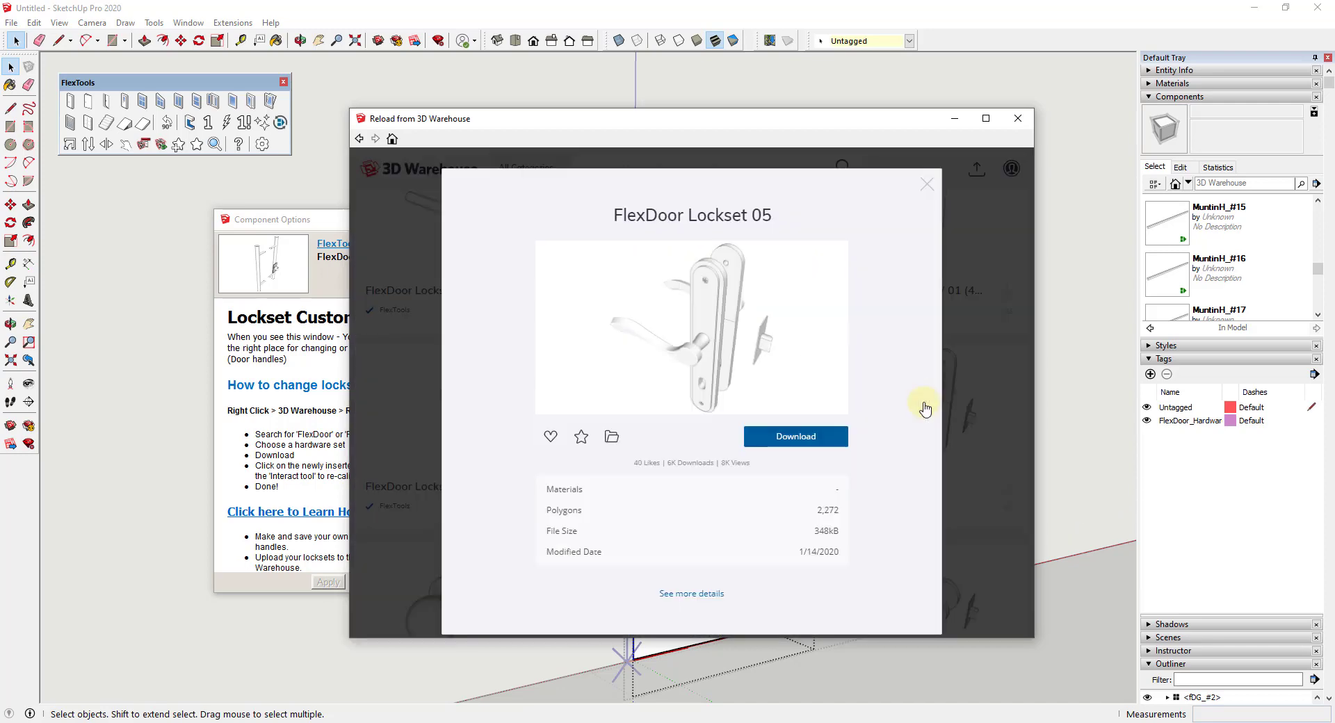
click(803, 438)
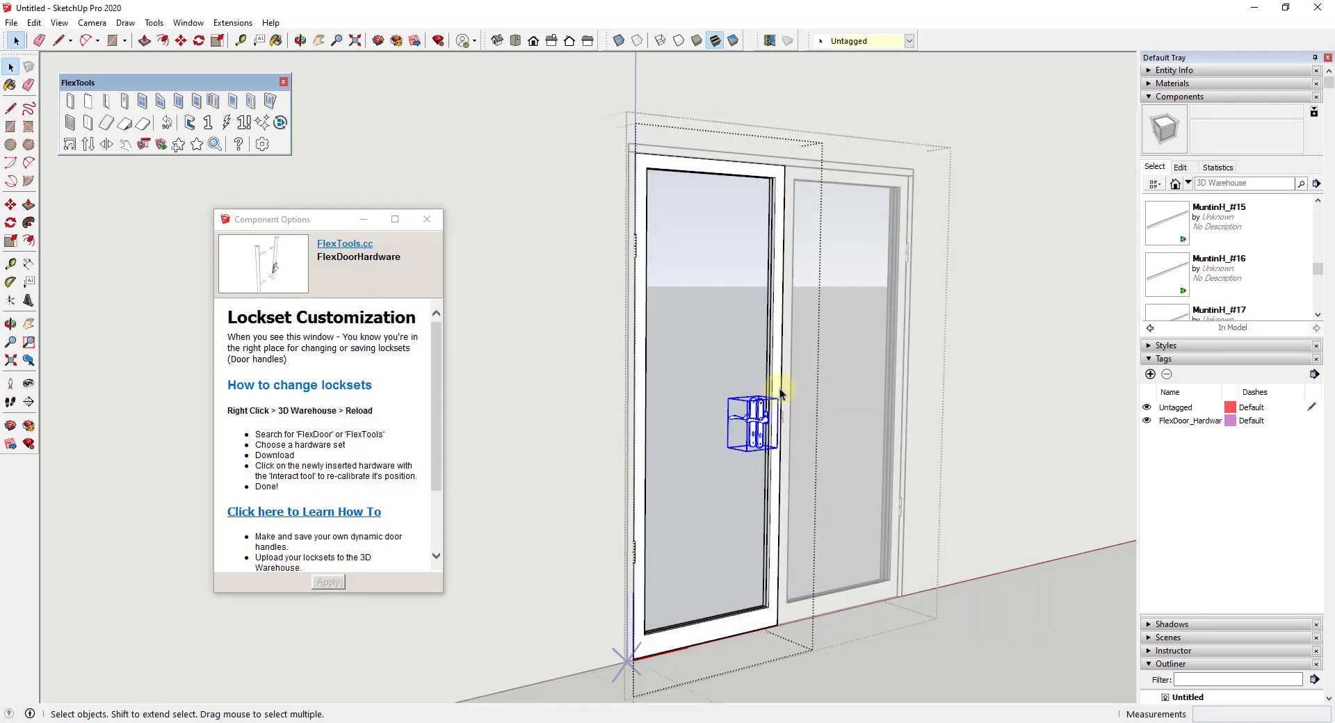
Zoom and orbit to the new lockset, then recalibrate it onto the door with the Interact tool.
scroll(777, 432, up, 5)
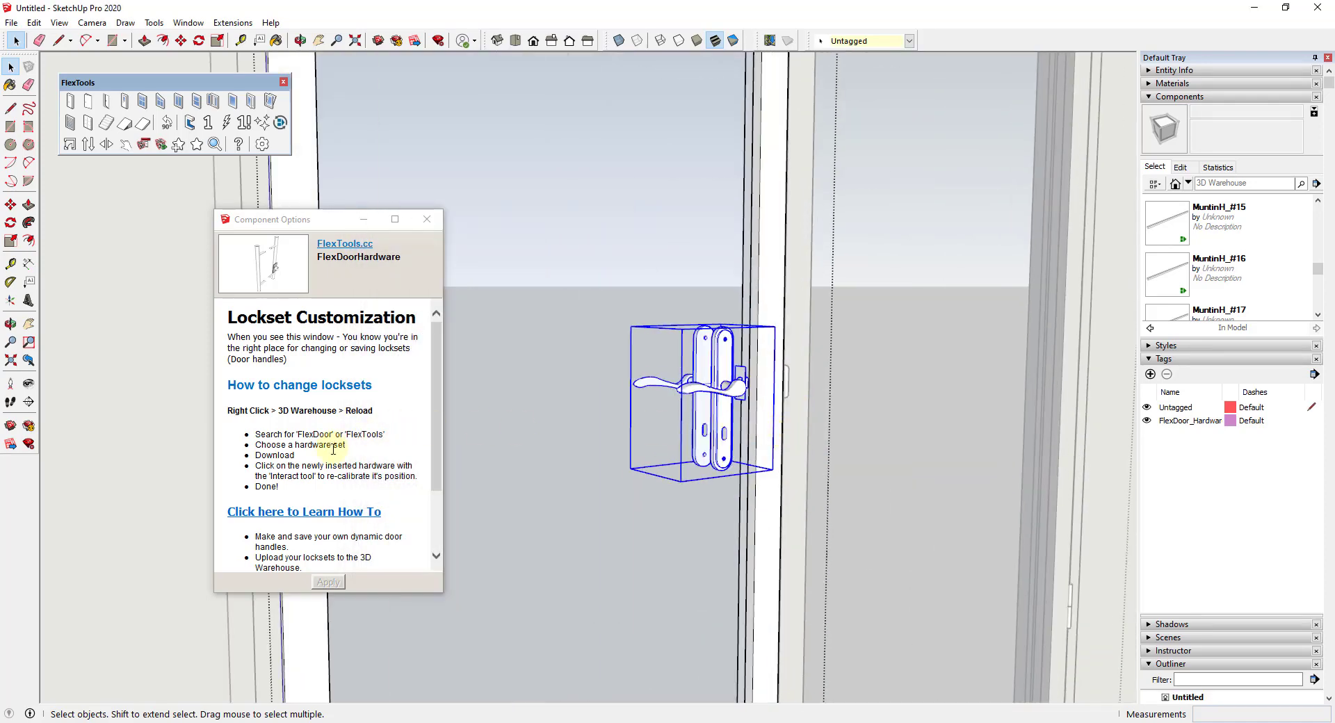
scroll(333, 448, down, 1)
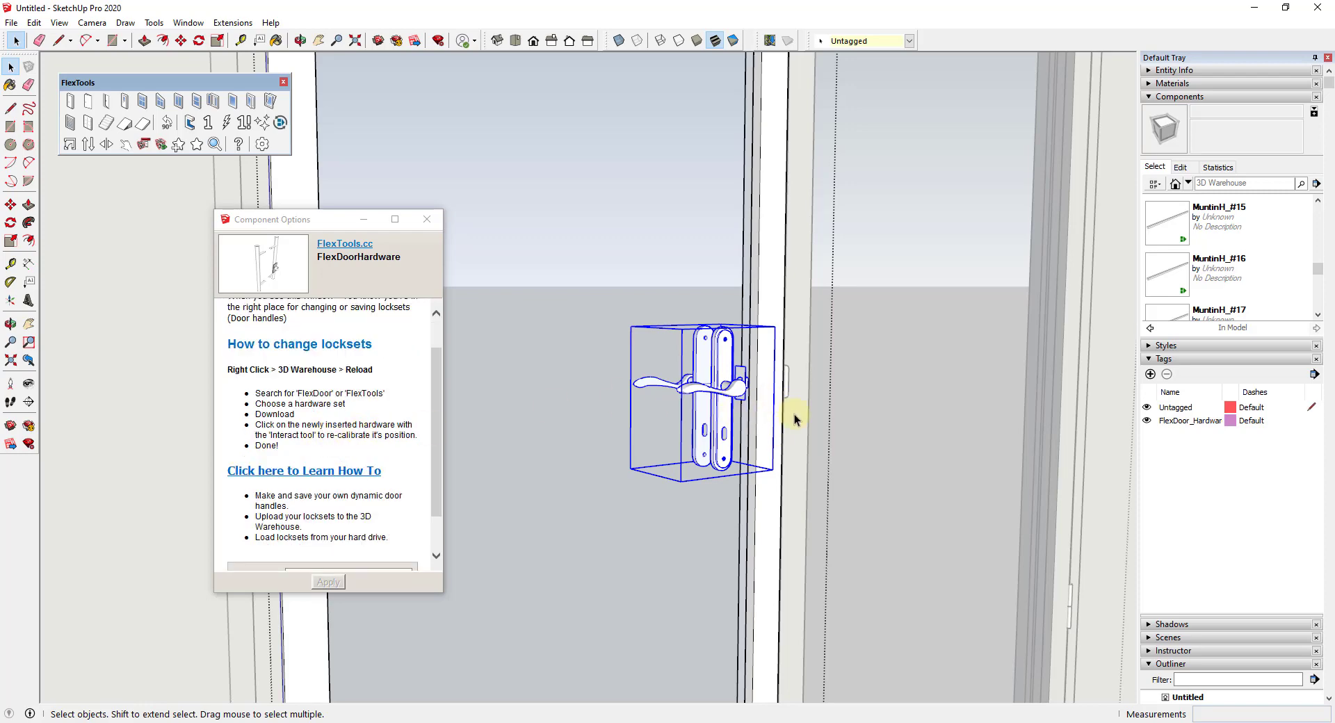
middle_drag(799, 417, 735, 413)
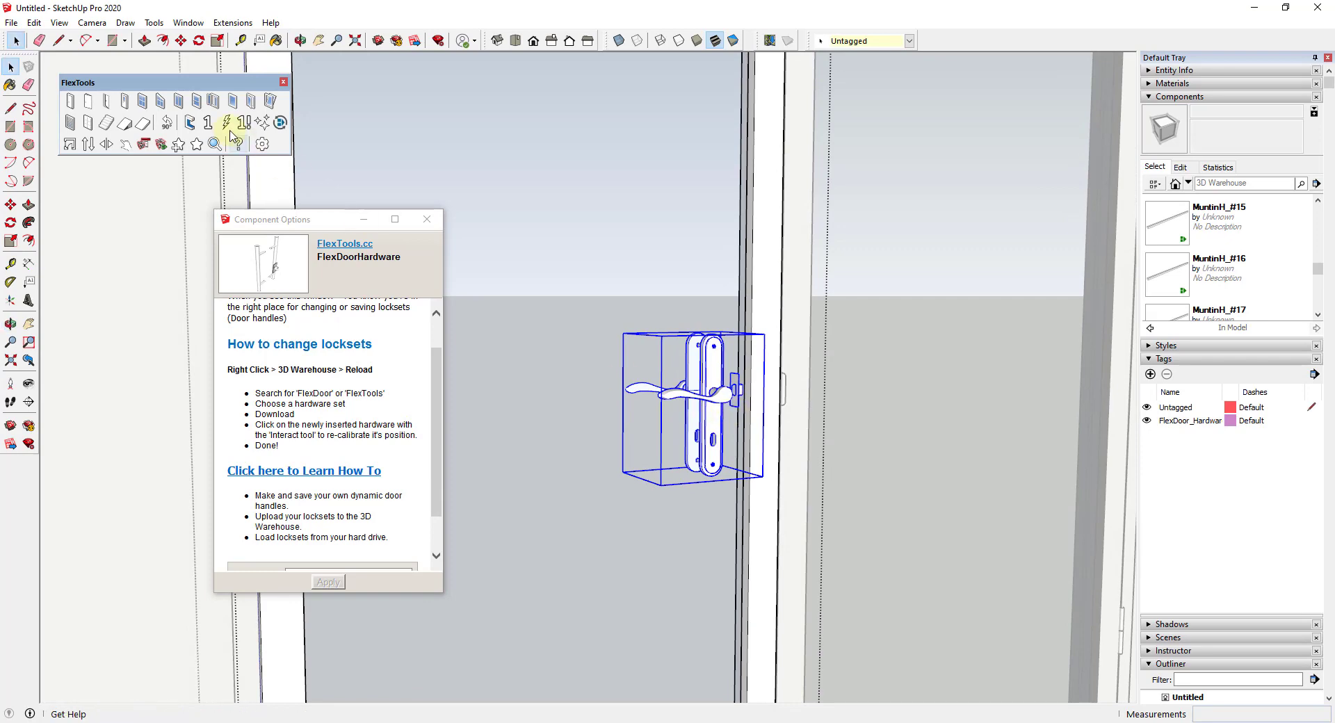
click(126, 145)
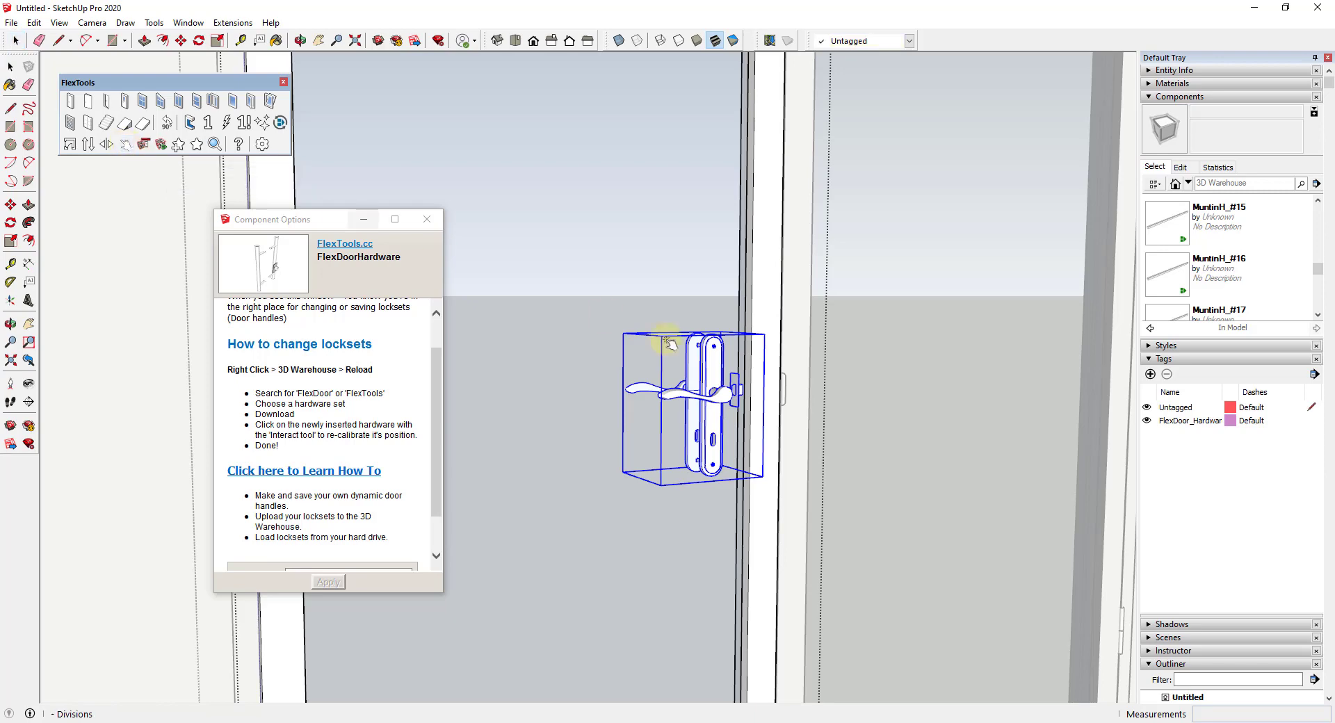
click(719, 396)
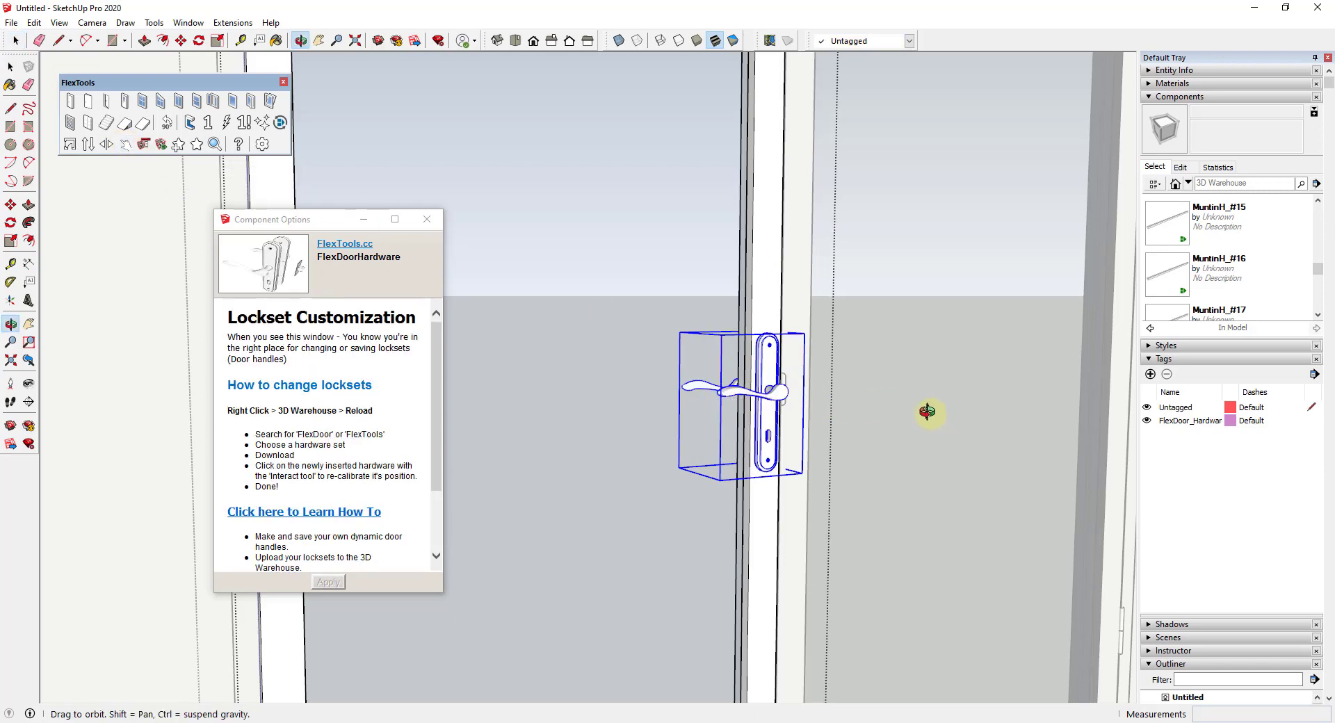
Orbit around the fitted Lockset 05 lever, then zoom back out to view the whole double door.
middle_drag(933, 408, 917, 445)
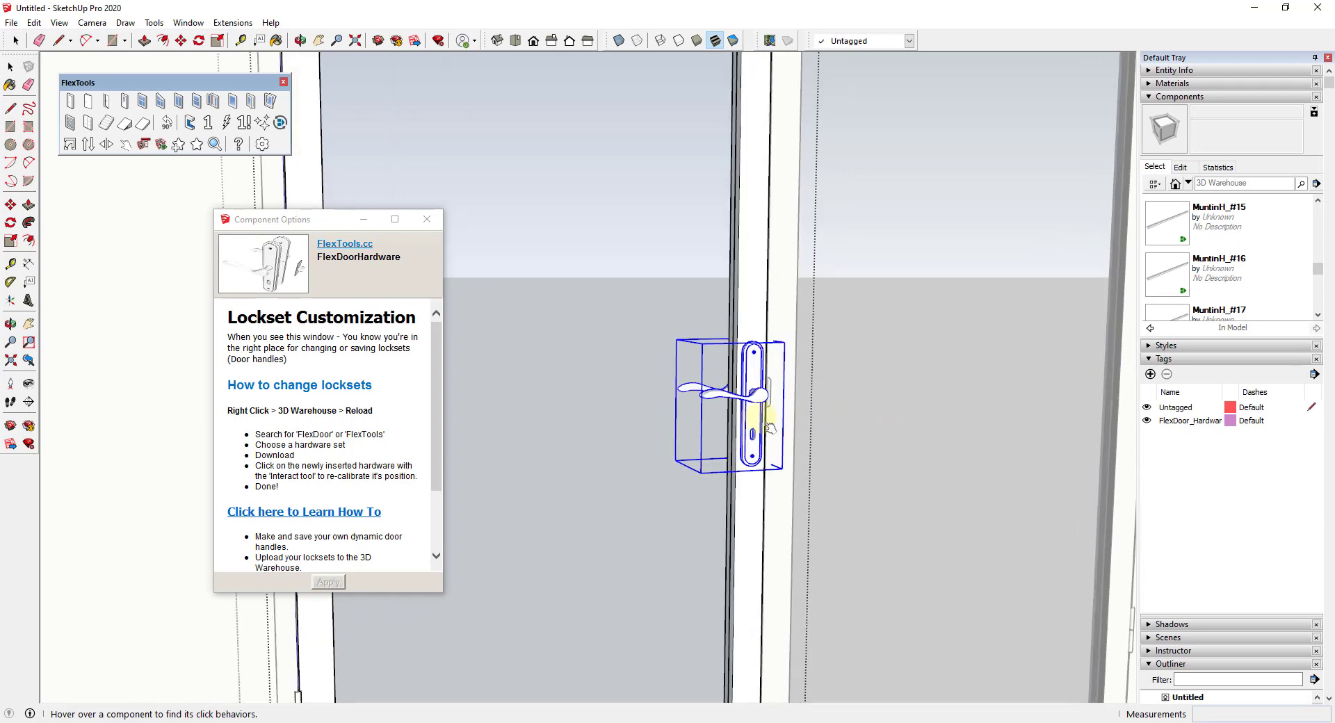
middle_drag(765, 417, 761, 422)
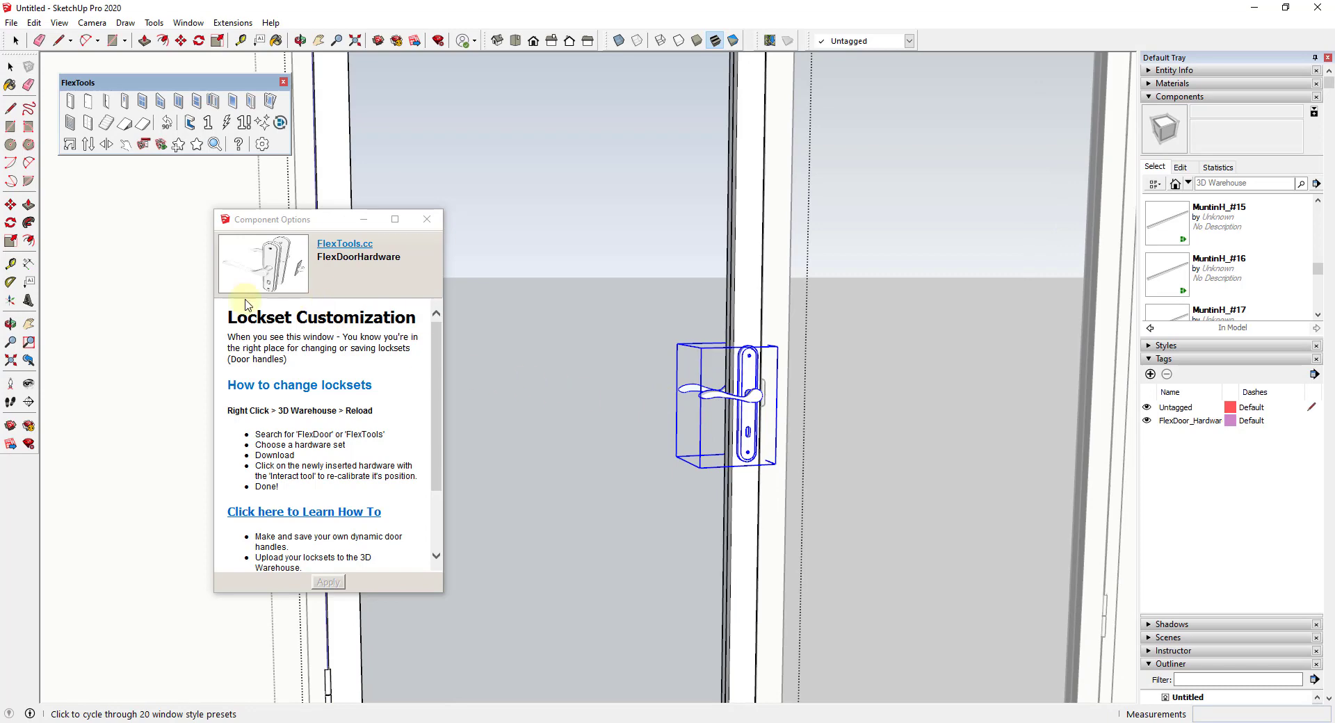
scroll(543, 411, down, 5)
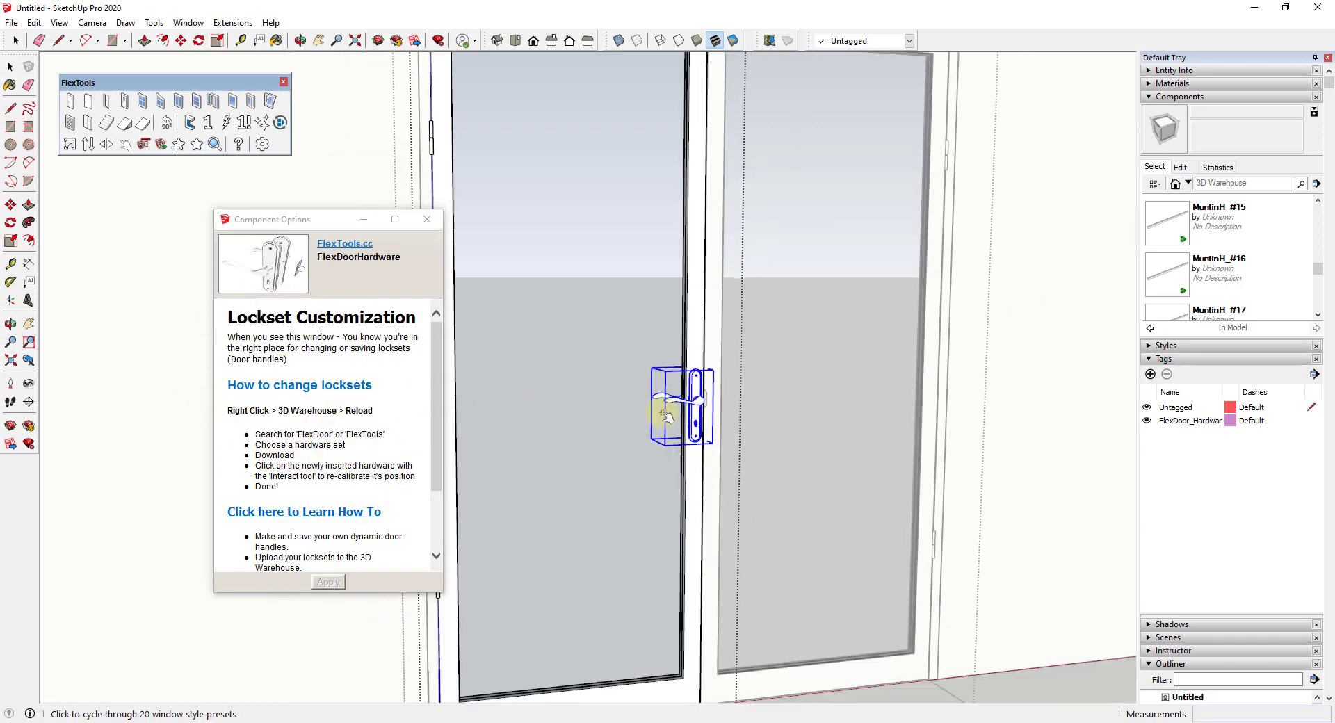
middle_drag(682, 402, 741, 452)
scroll(742, 453, down, 5)
key(space)
Place a single FlexDoor glass door on the wall and adjust its position.
click(125, 102)
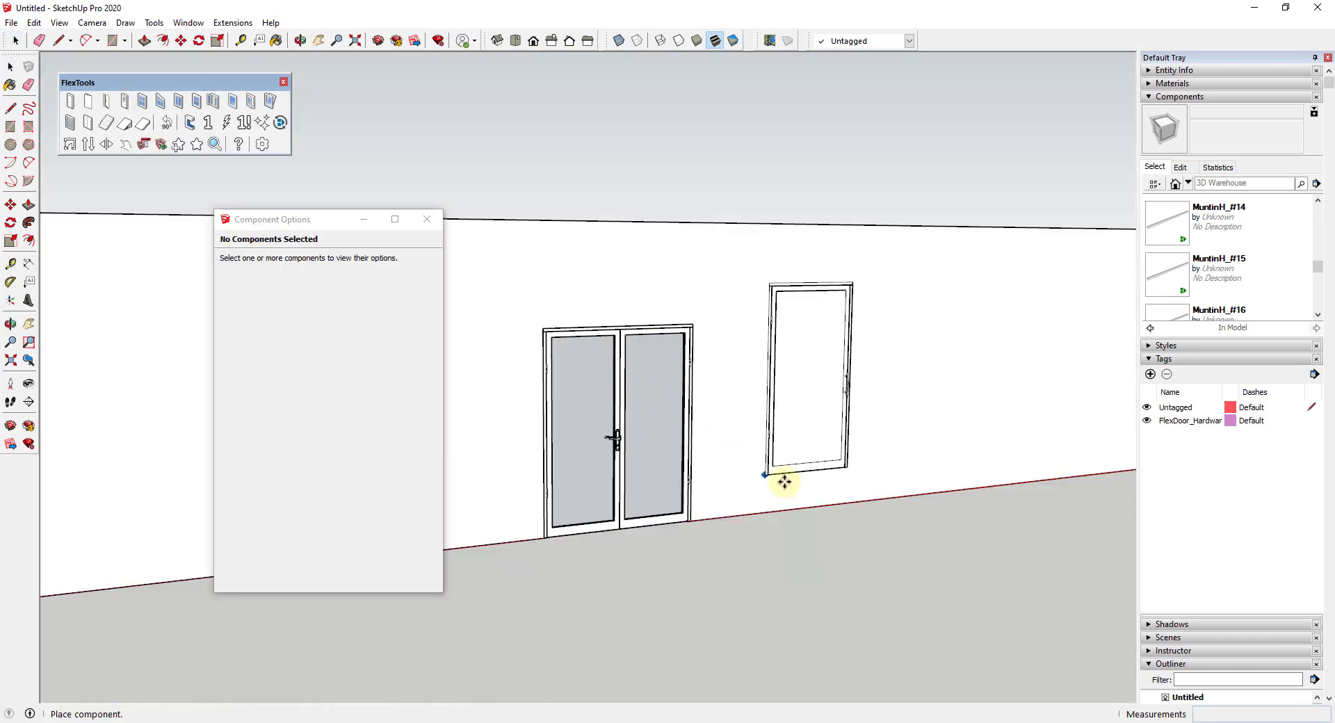
click(879, 499)
scroll(941, 396, up, 5)
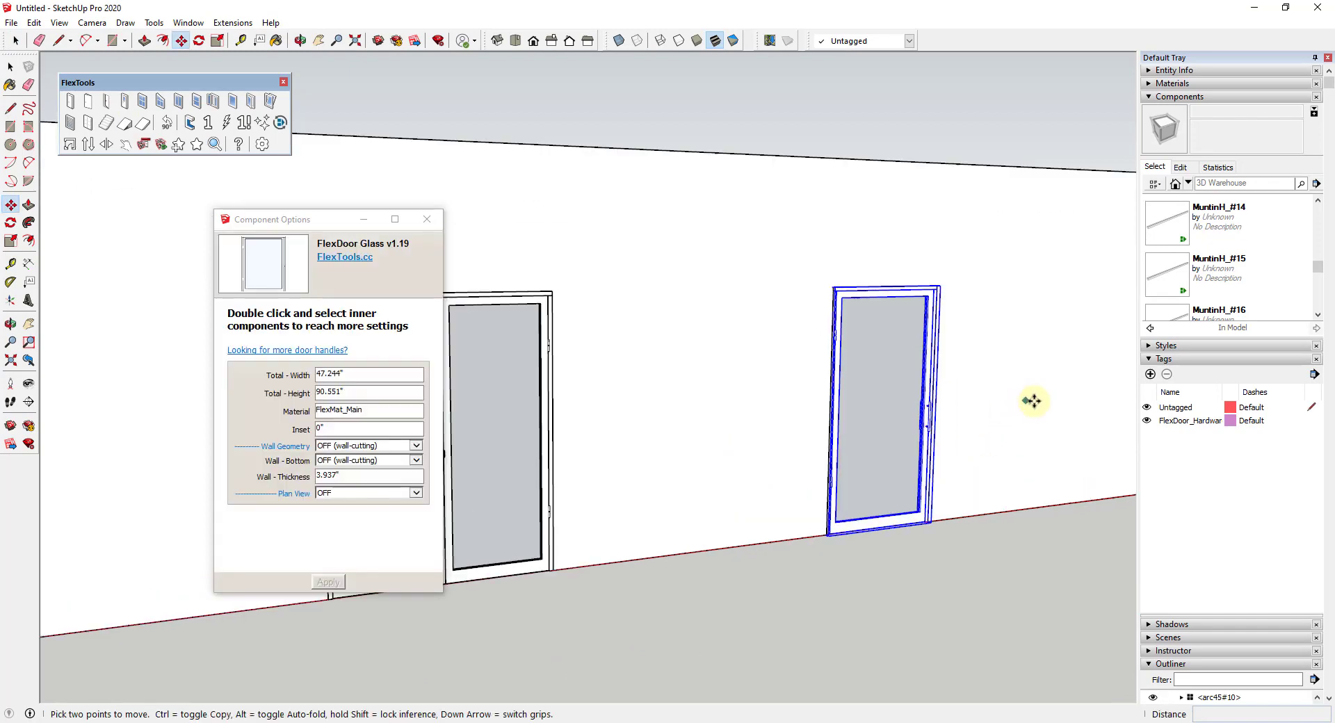
key(m)
scroll(947, 447, up, 4)
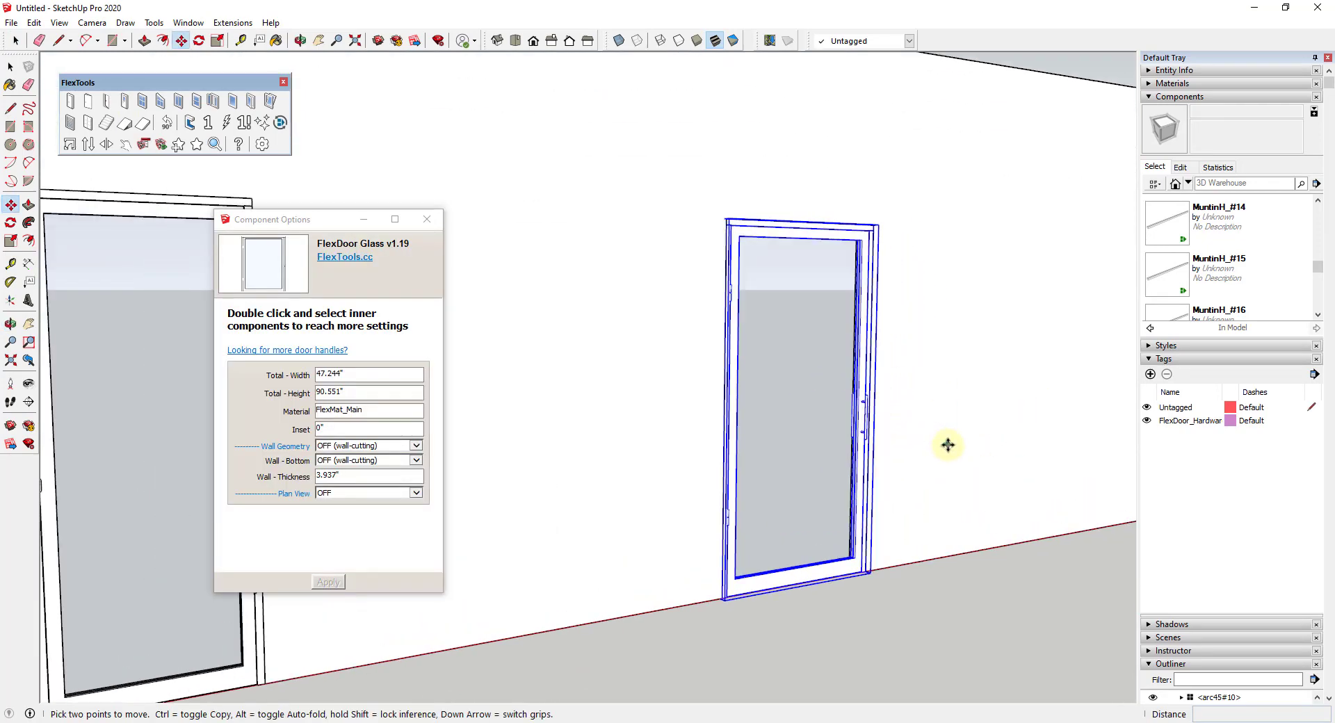
key(space)
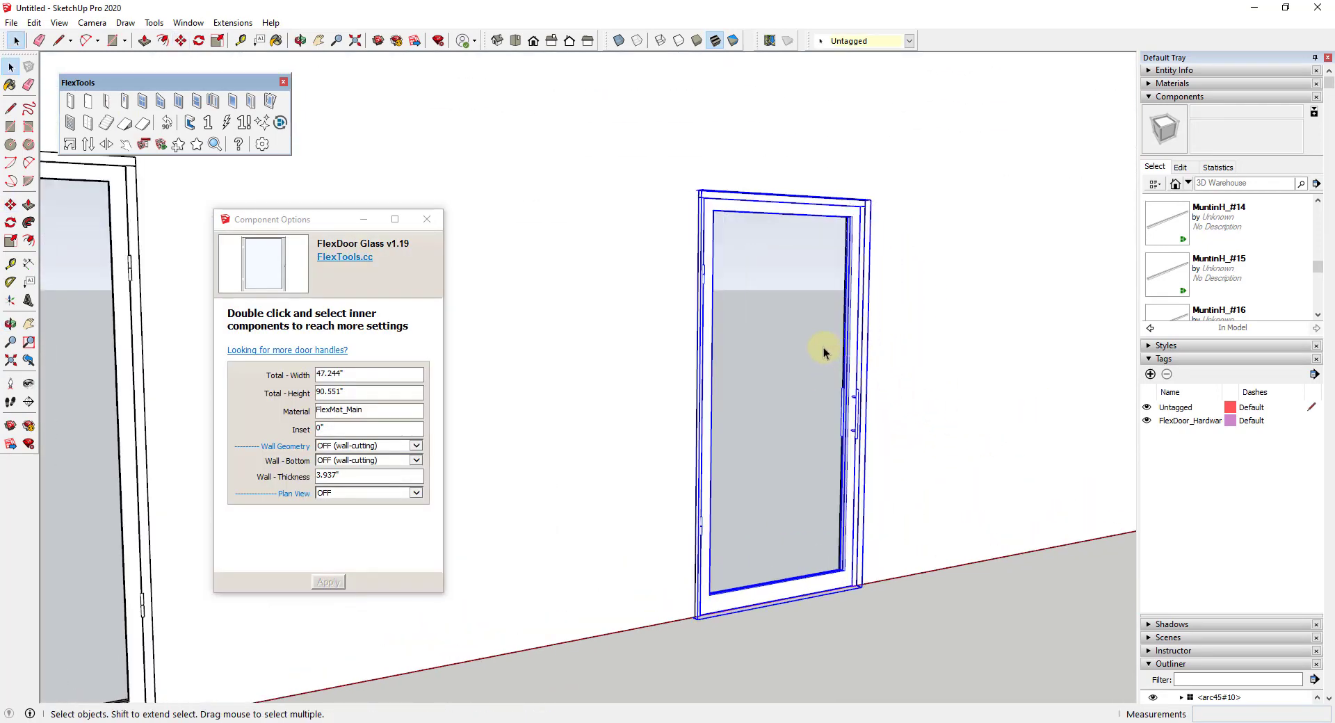
Open the single door through FlexDoor, doorAsmb and DoorPanelOne_, then select the inner Sash.
double_click(823, 353)
click(848, 353)
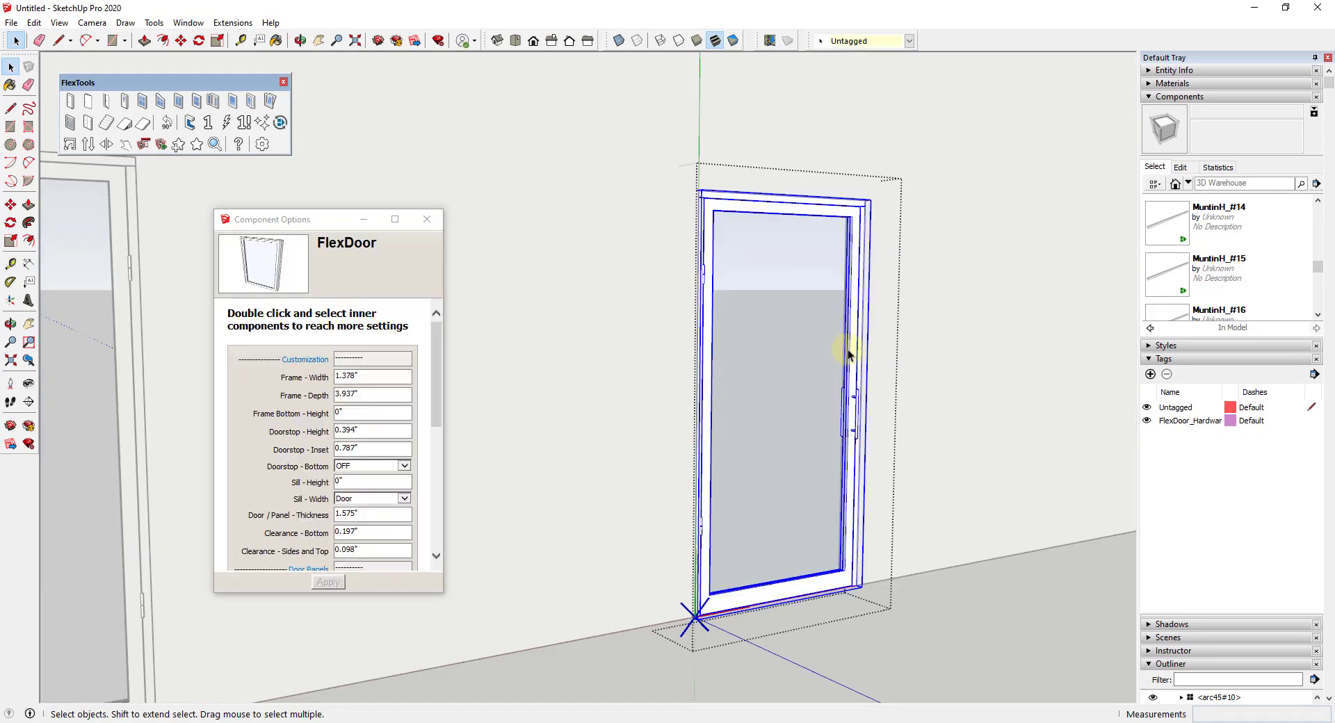
double_click(848, 353)
click(848, 351)
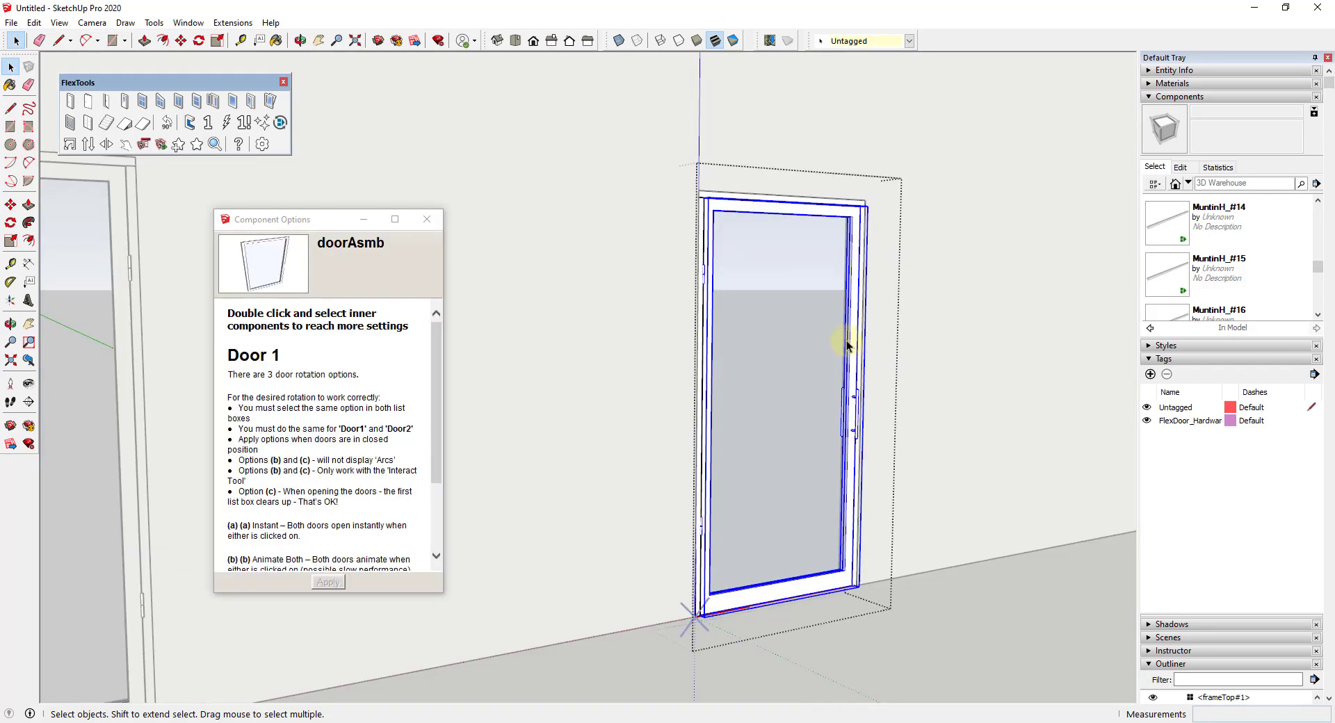
double_click(847, 344)
click(846, 345)
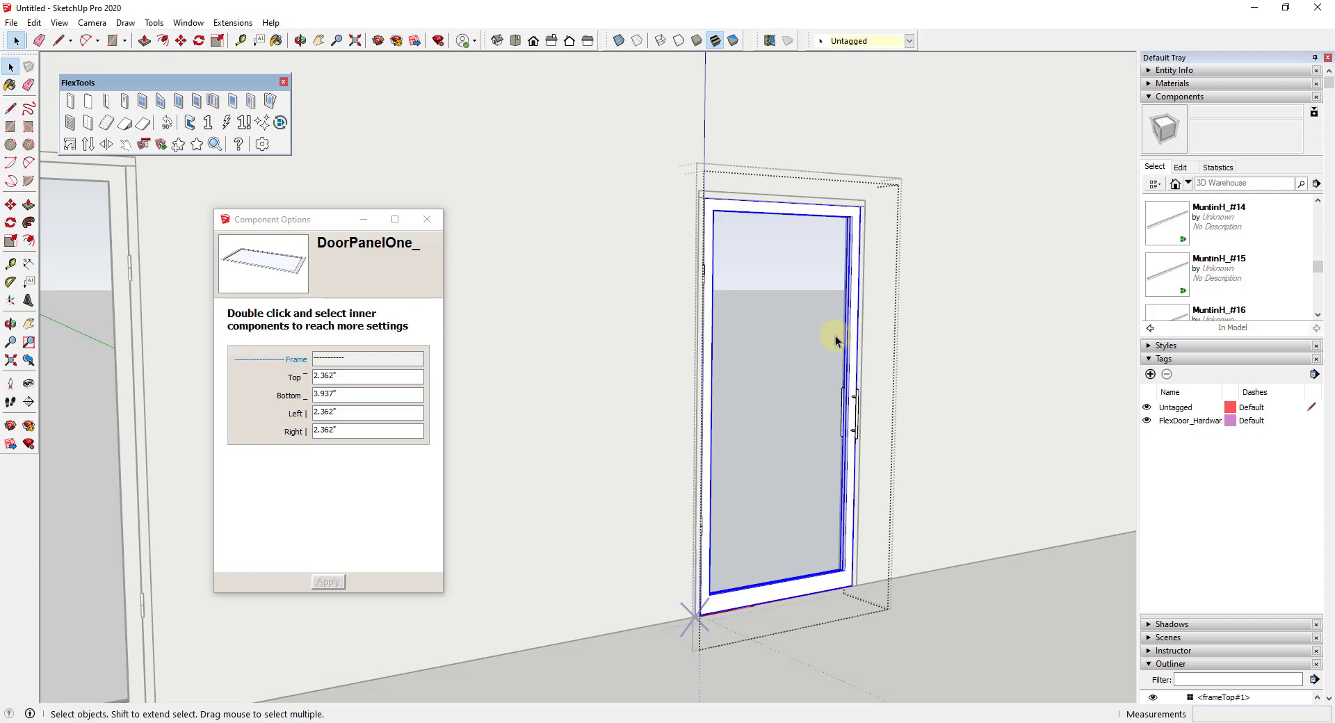
double_click(836, 335)
click(850, 341)
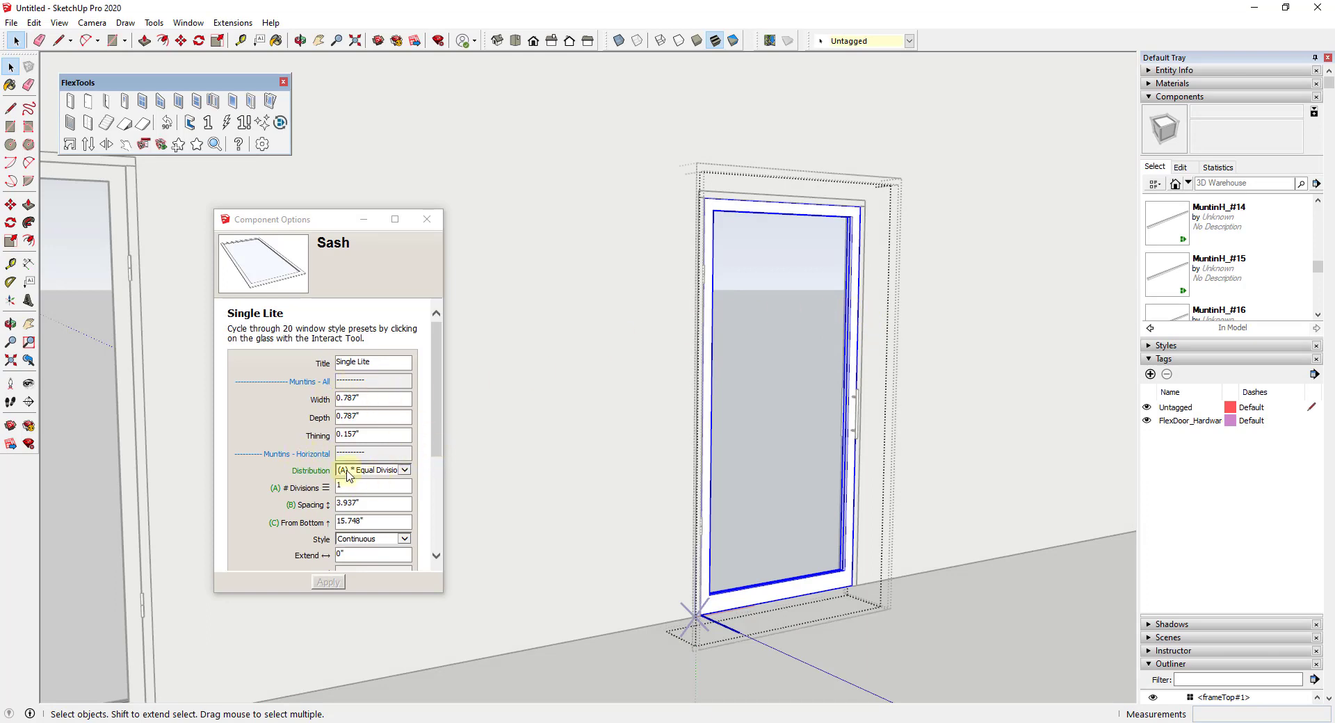
Set the sash muntins to 4 horizontal and 2 vertical divisions in Component Options, applying each change.
click(365, 486)
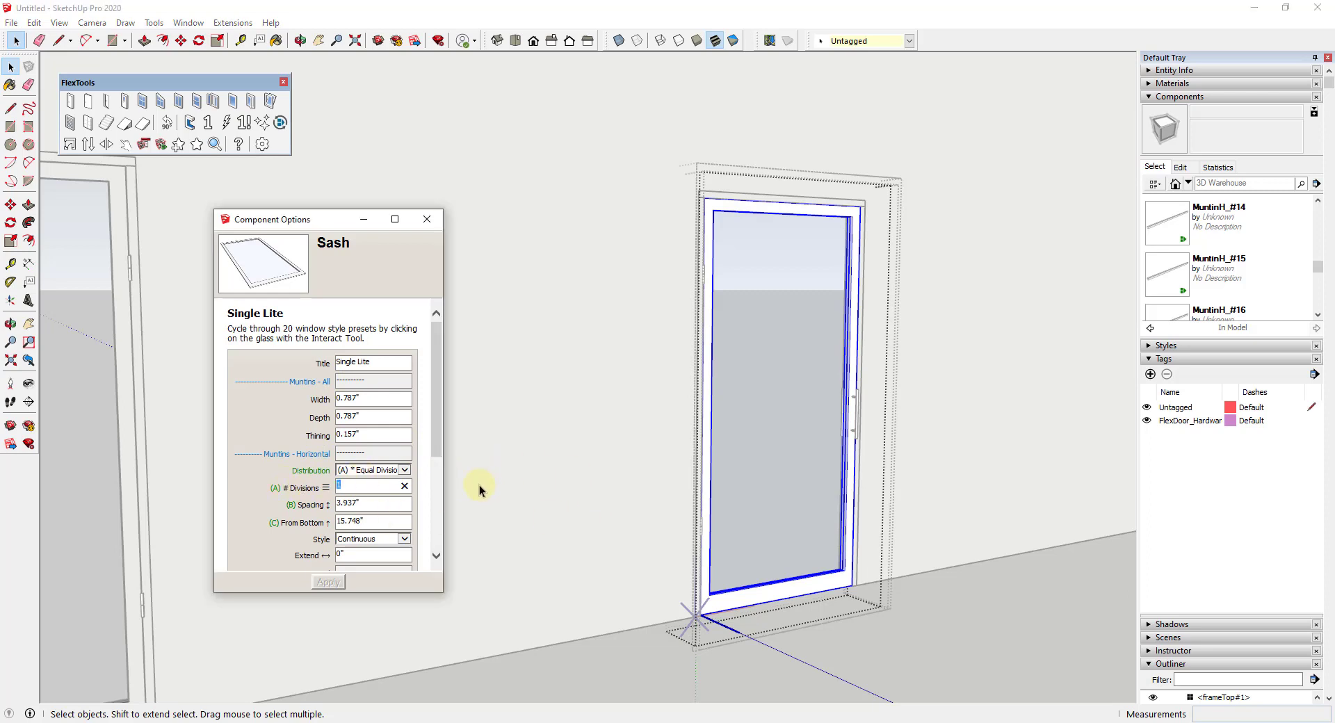
text(2)
click(337, 582)
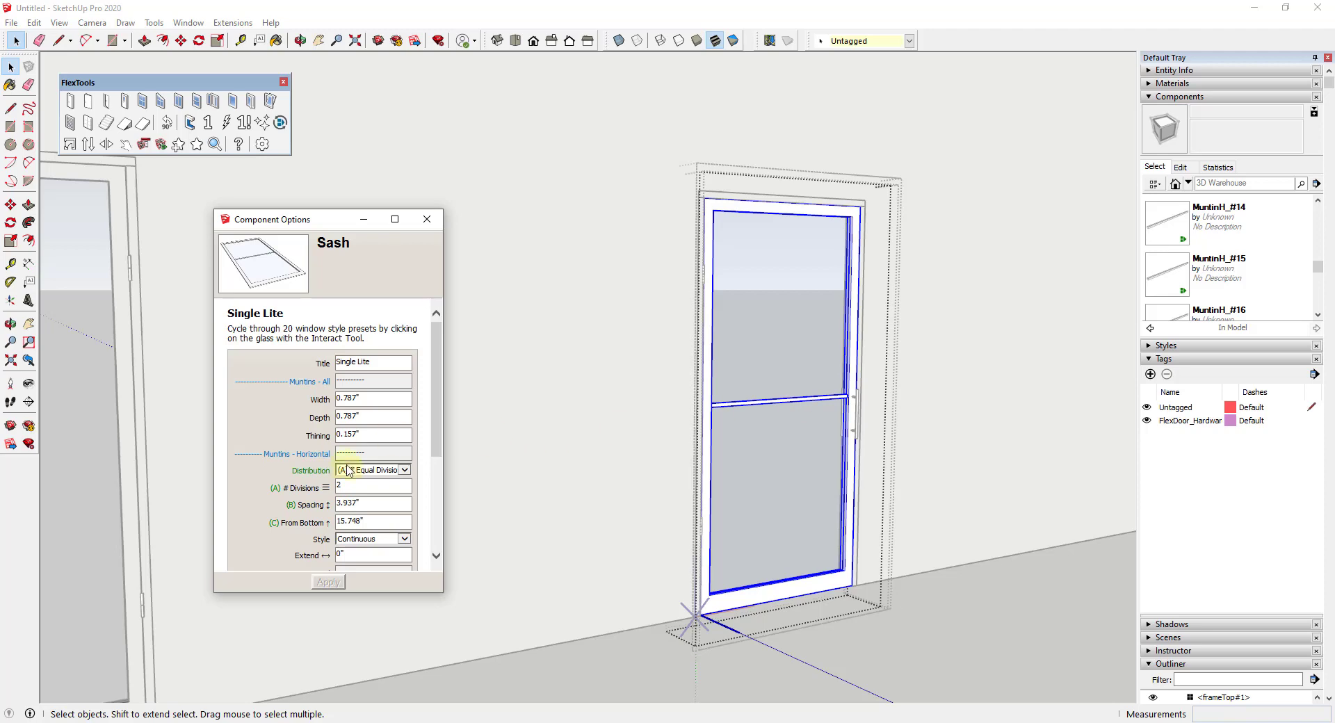
text(4)
click(328, 581)
scroll(361, 452, down, 4)
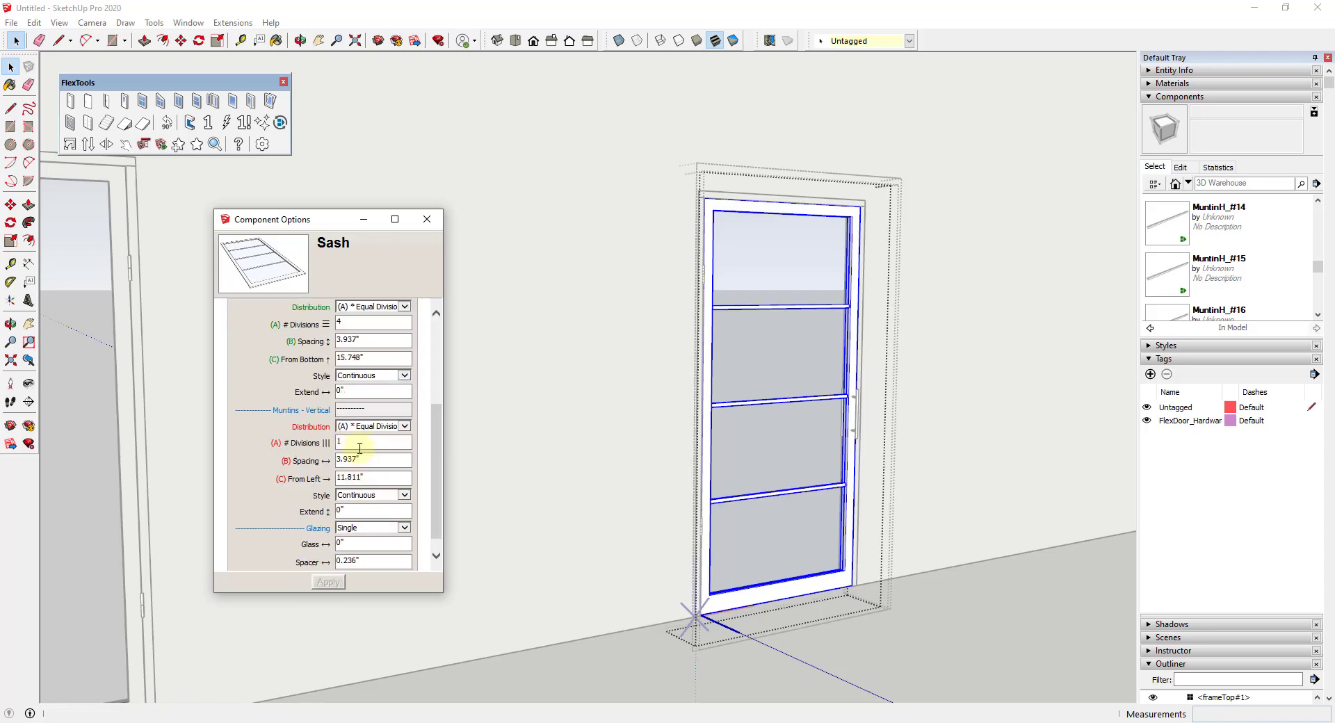
double_click(359, 445)
text(2)
click(328, 581)
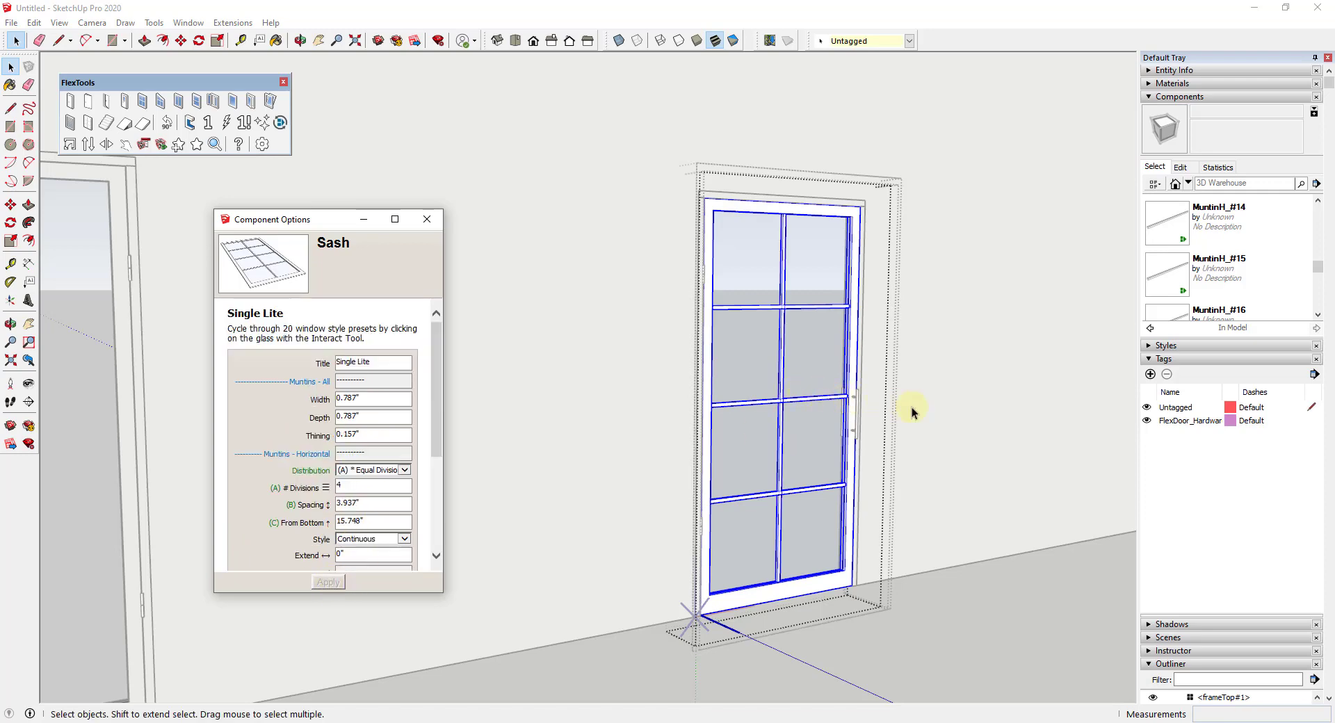
middle_drag(912, 408, 788, 426)
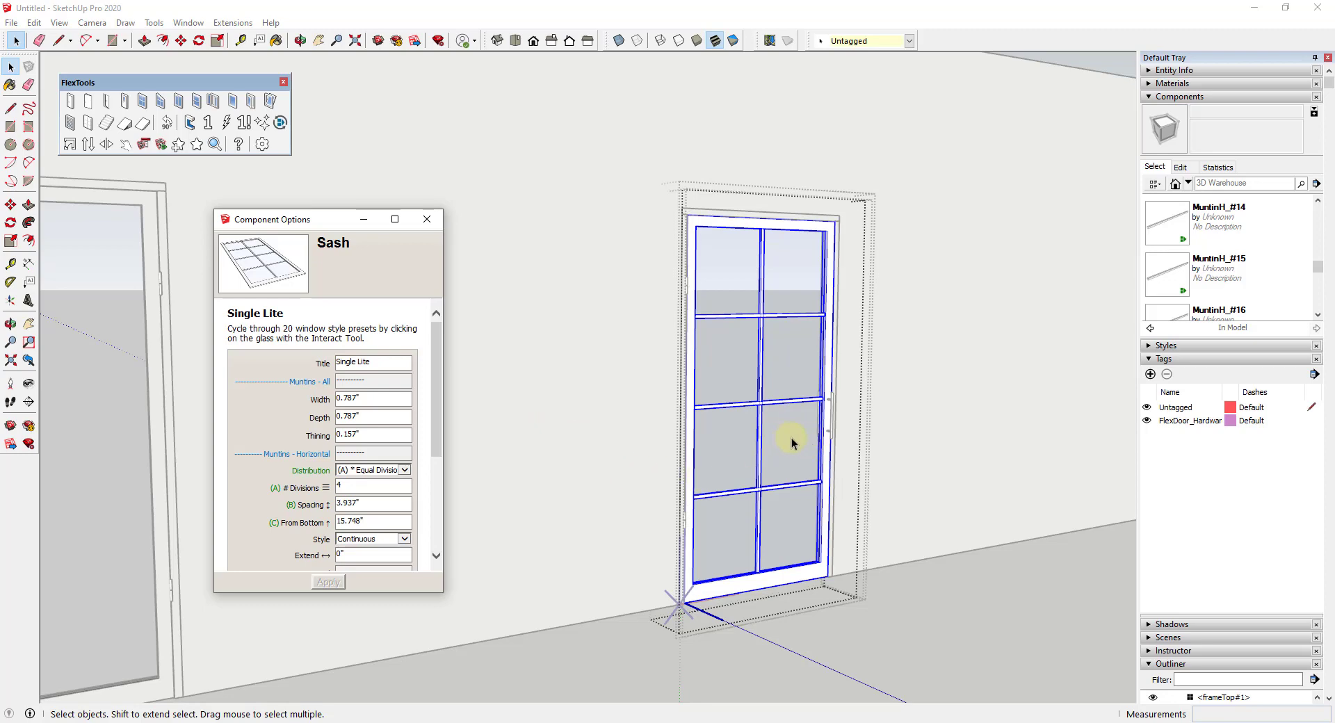
With the Interact tool, cycle the sash through Equal Divisions 2x2, 2x3, 3x2, 4x2 and 3x3.
click(127, 148)
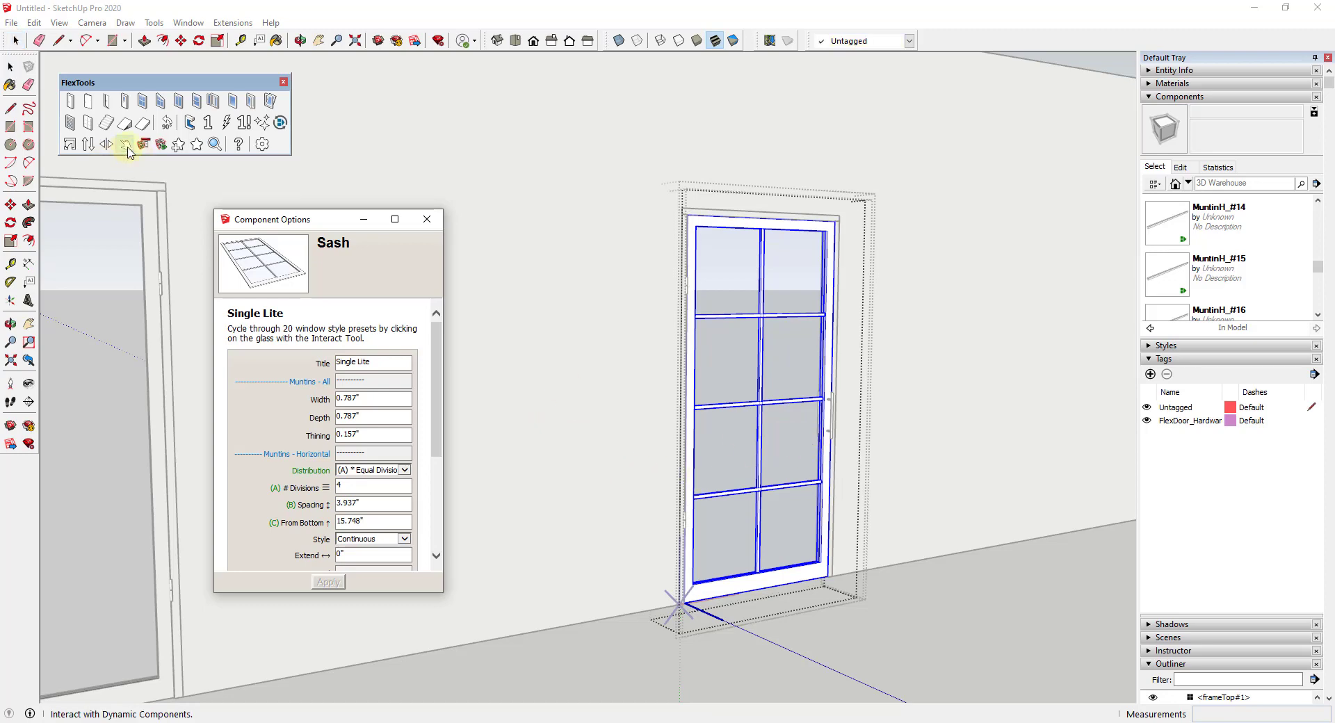
click(795, 440)
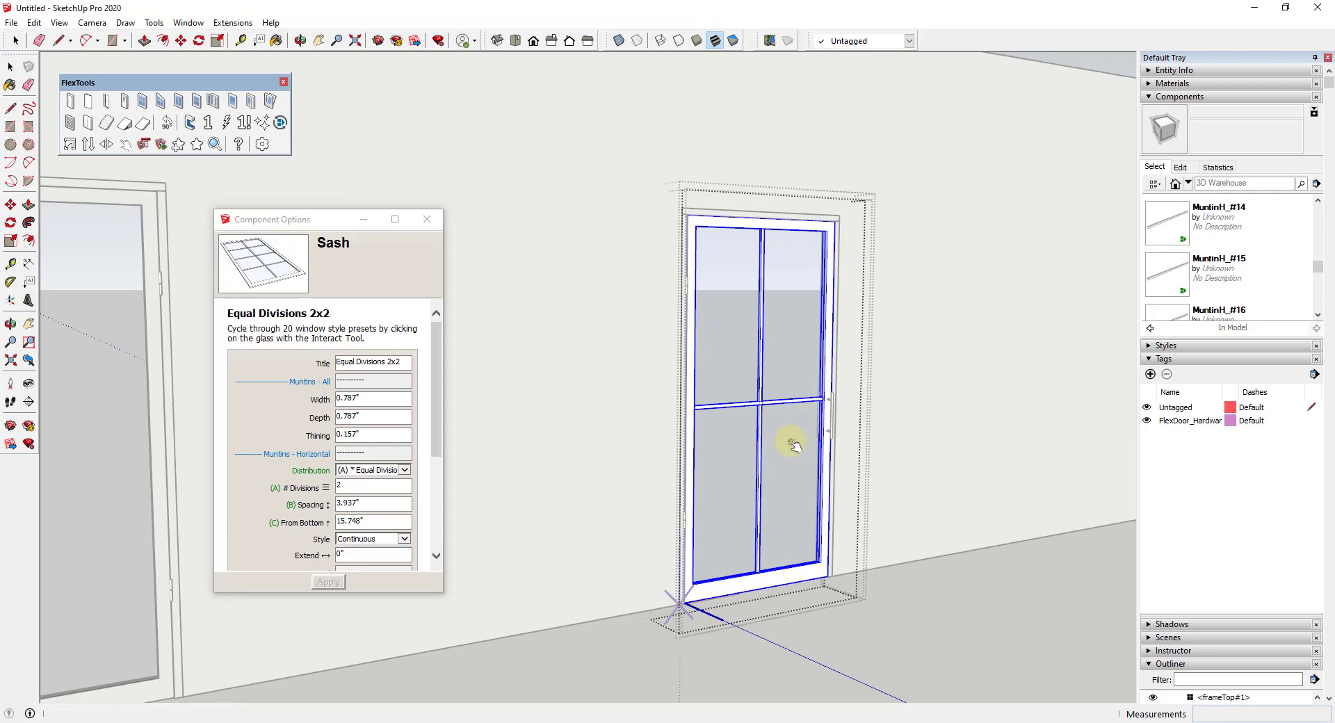
click(793, 443)
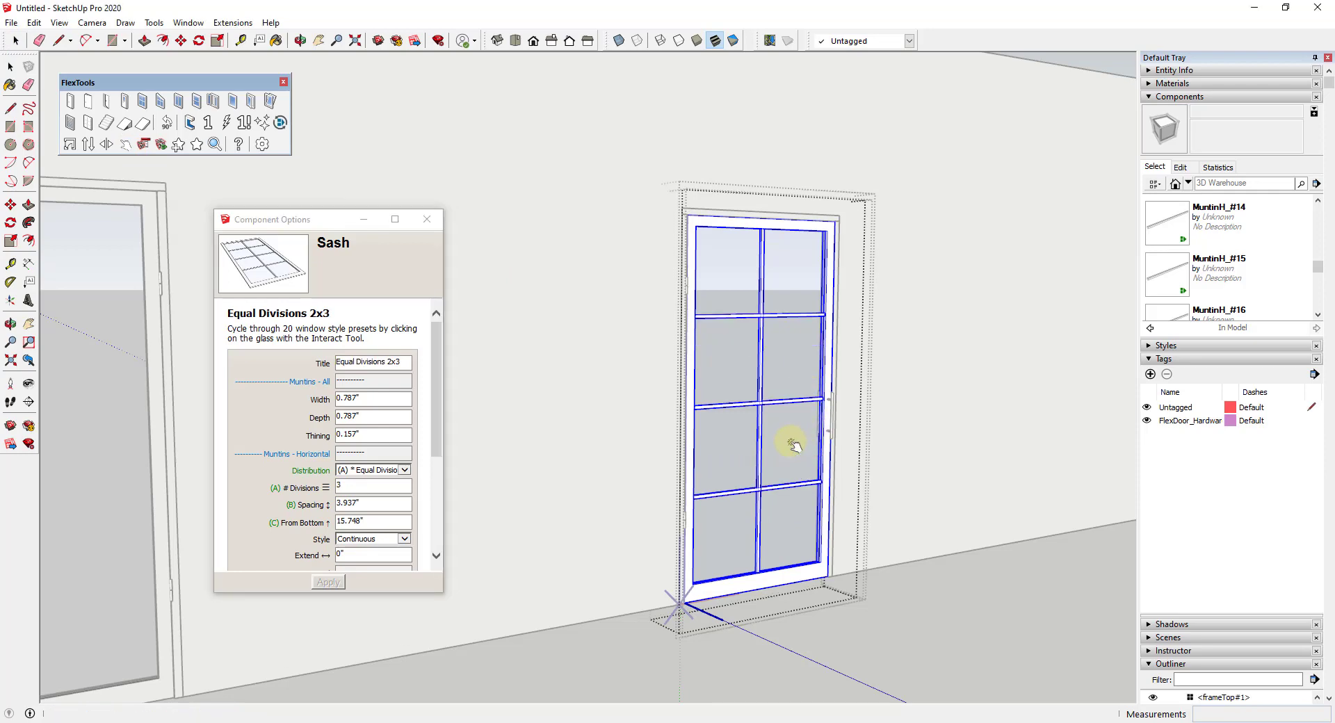
click(793, 443)
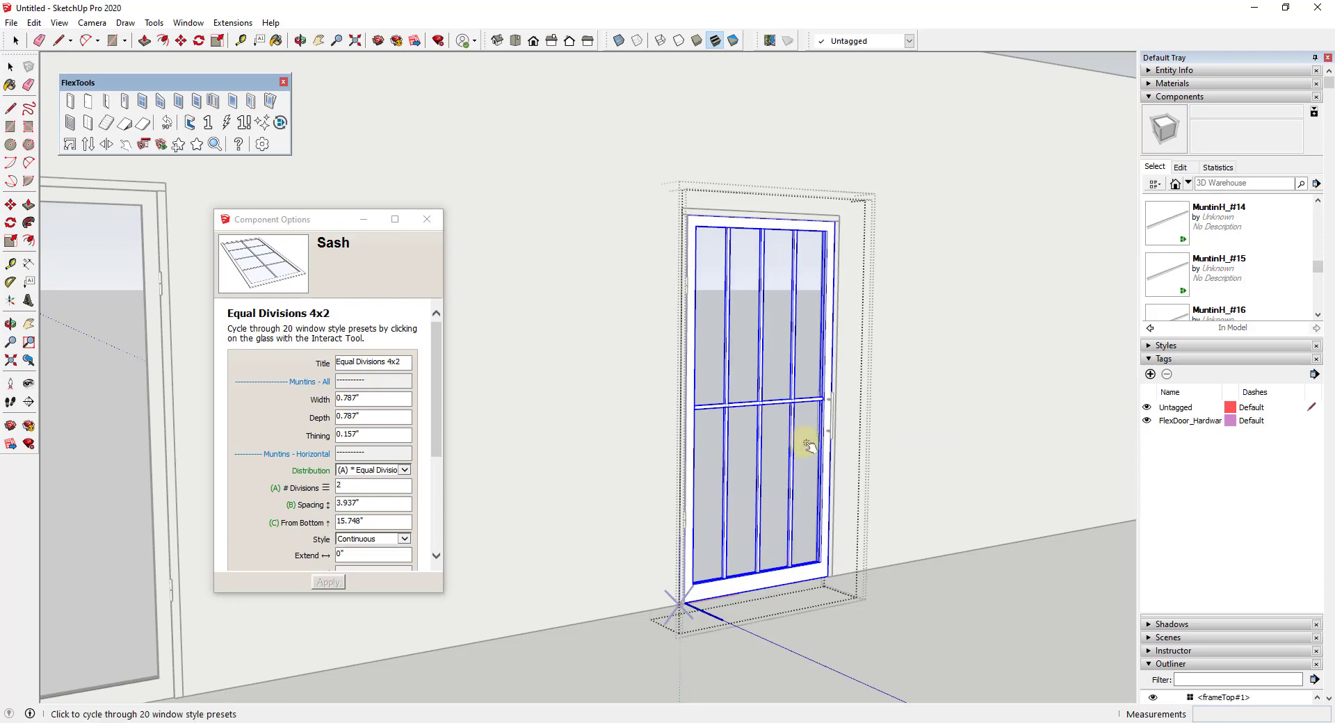
click(805, 444)
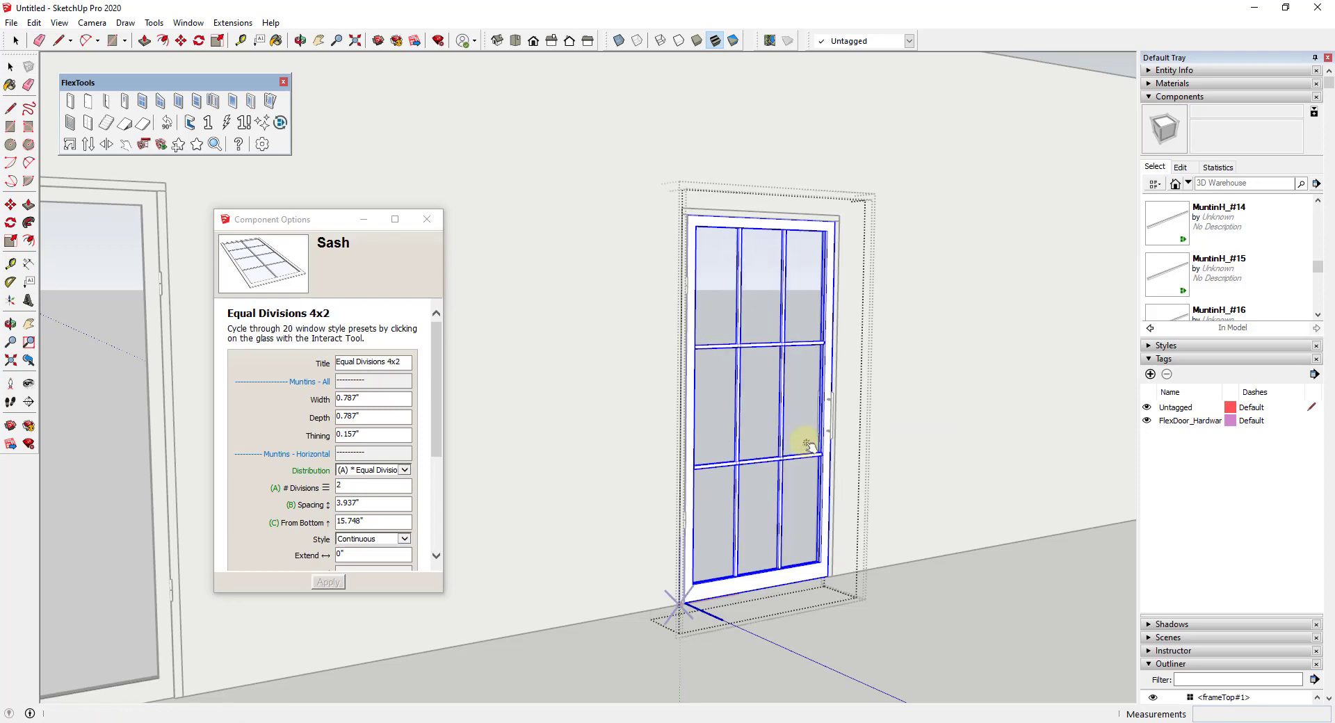
click(794, 409)
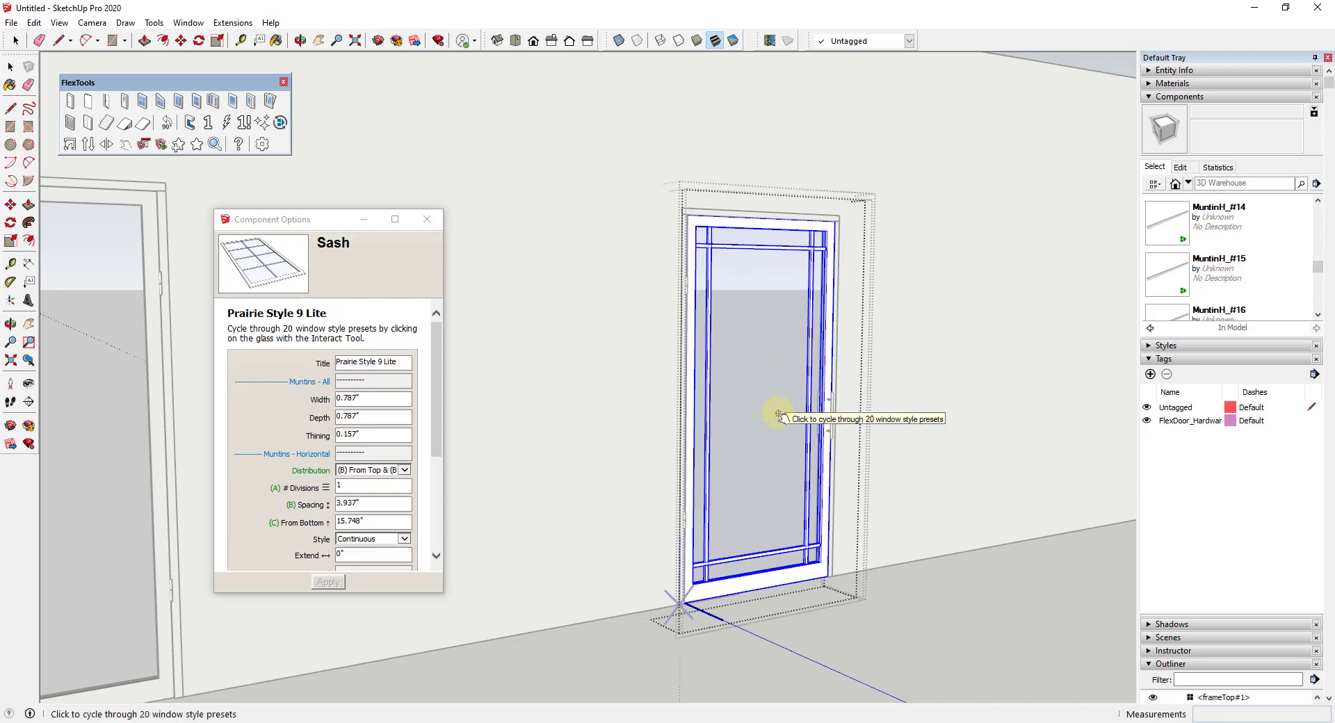
Continue cycling through the Prairie Style presets until the sash shows Colonial Style 3 Over 1 Over 3.
click(778, 416)
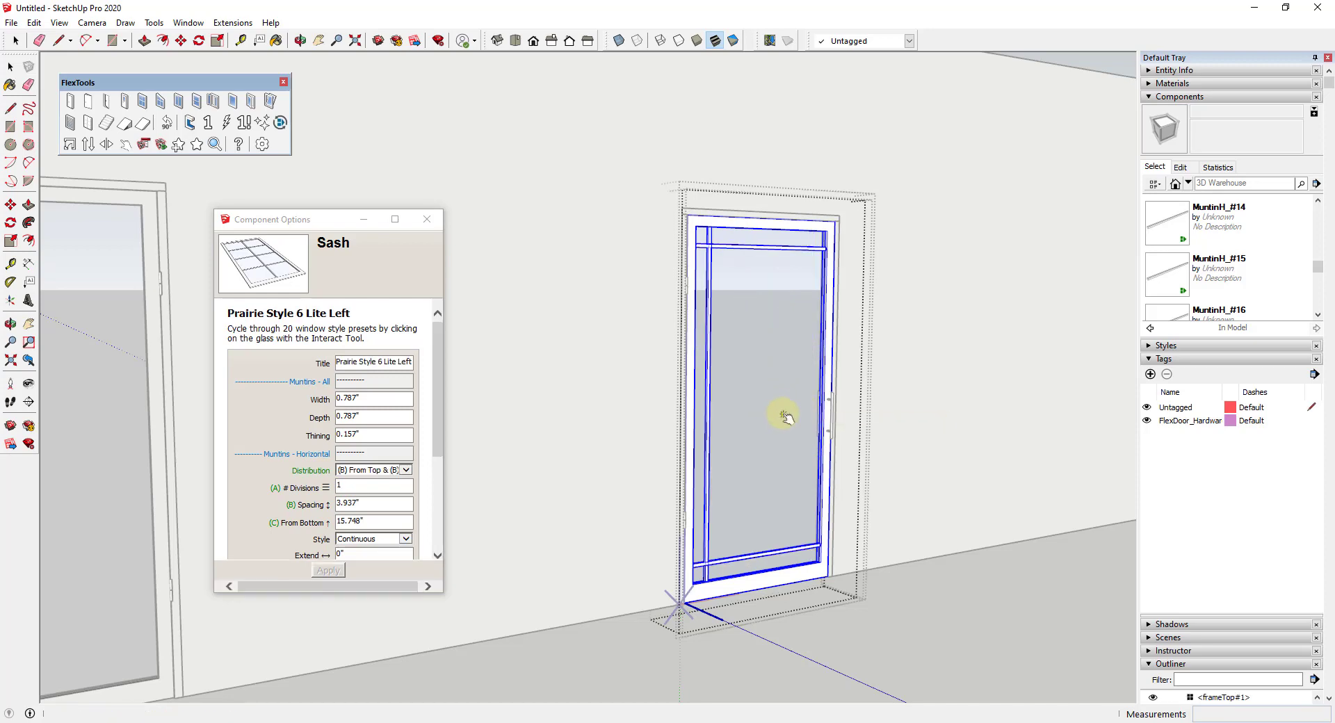
click(783, 416)
click(784, 416)
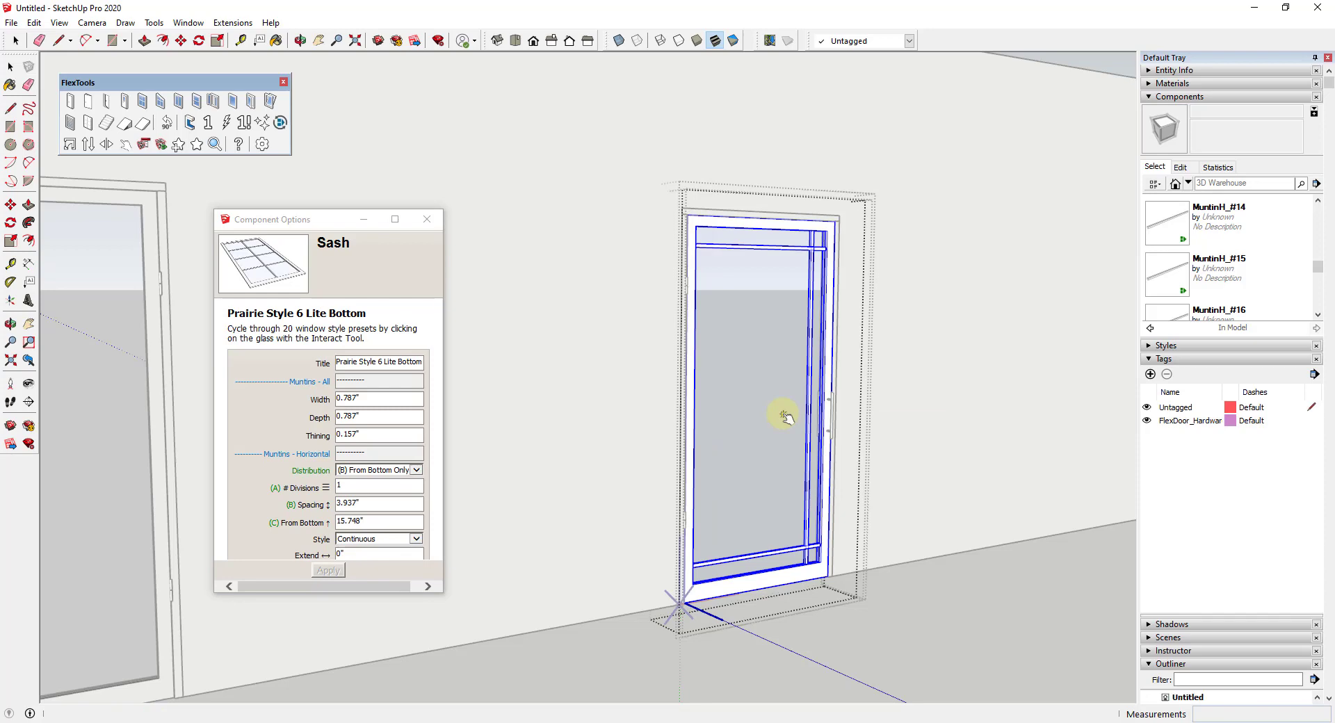
click(785, 416)
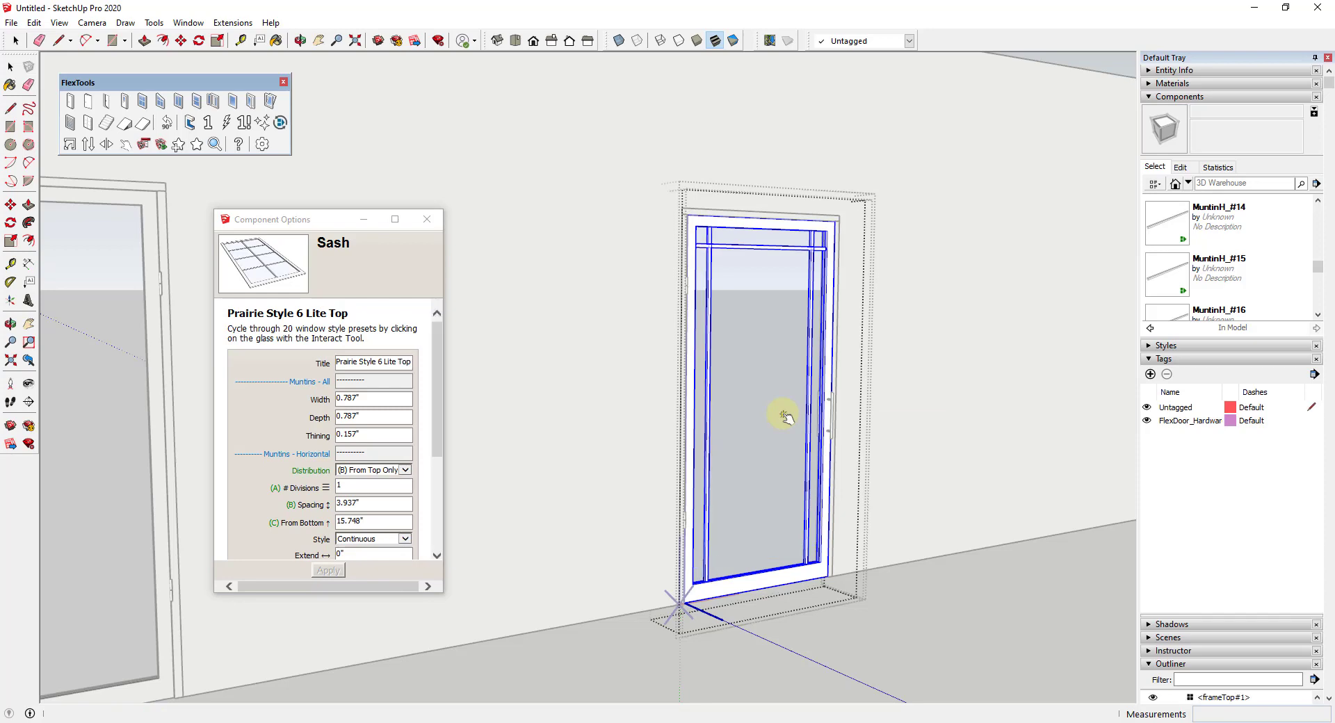
click(785, 416)
click(784, 415)
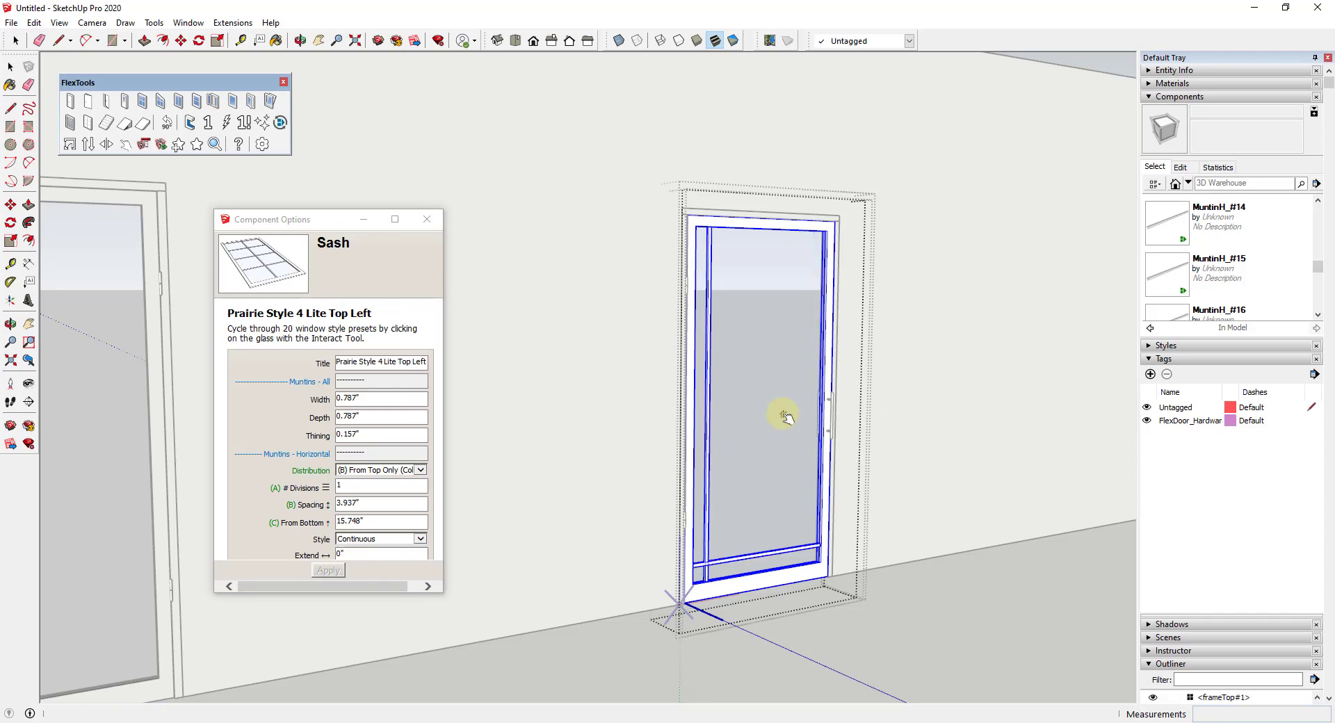
click(785, 415)
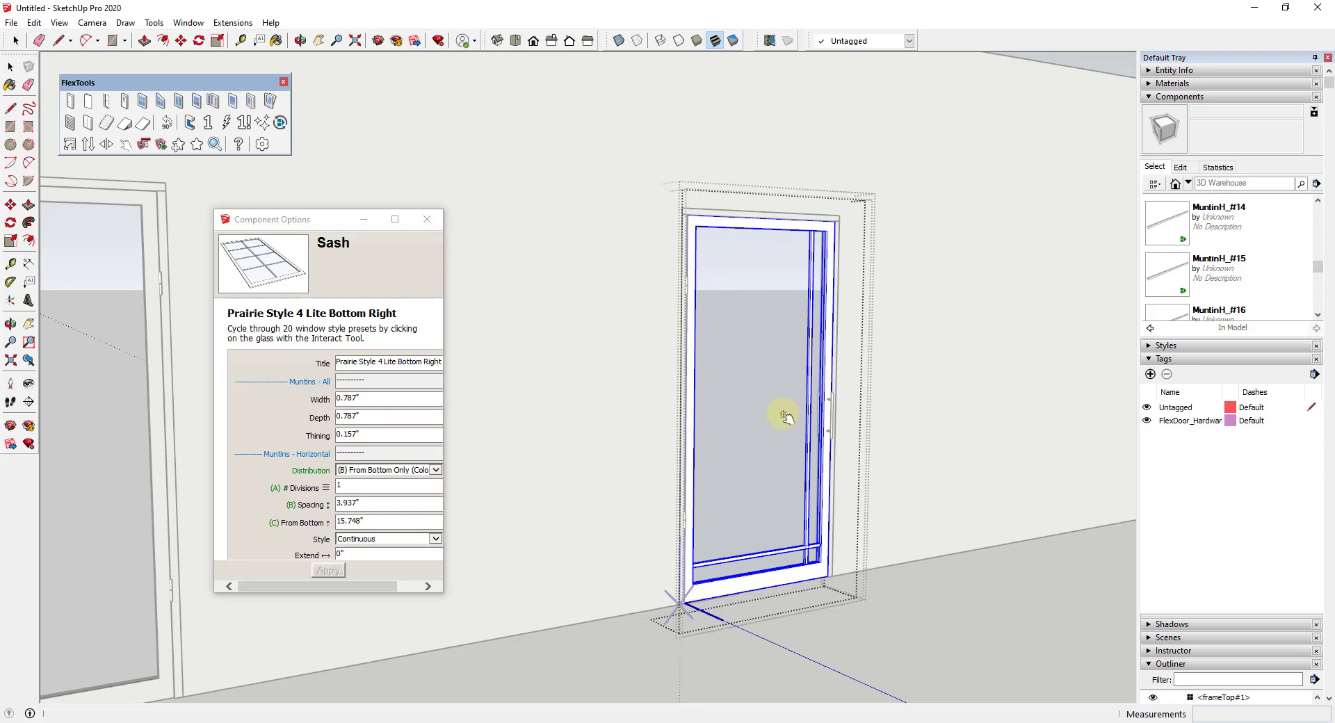
click(784, 416)
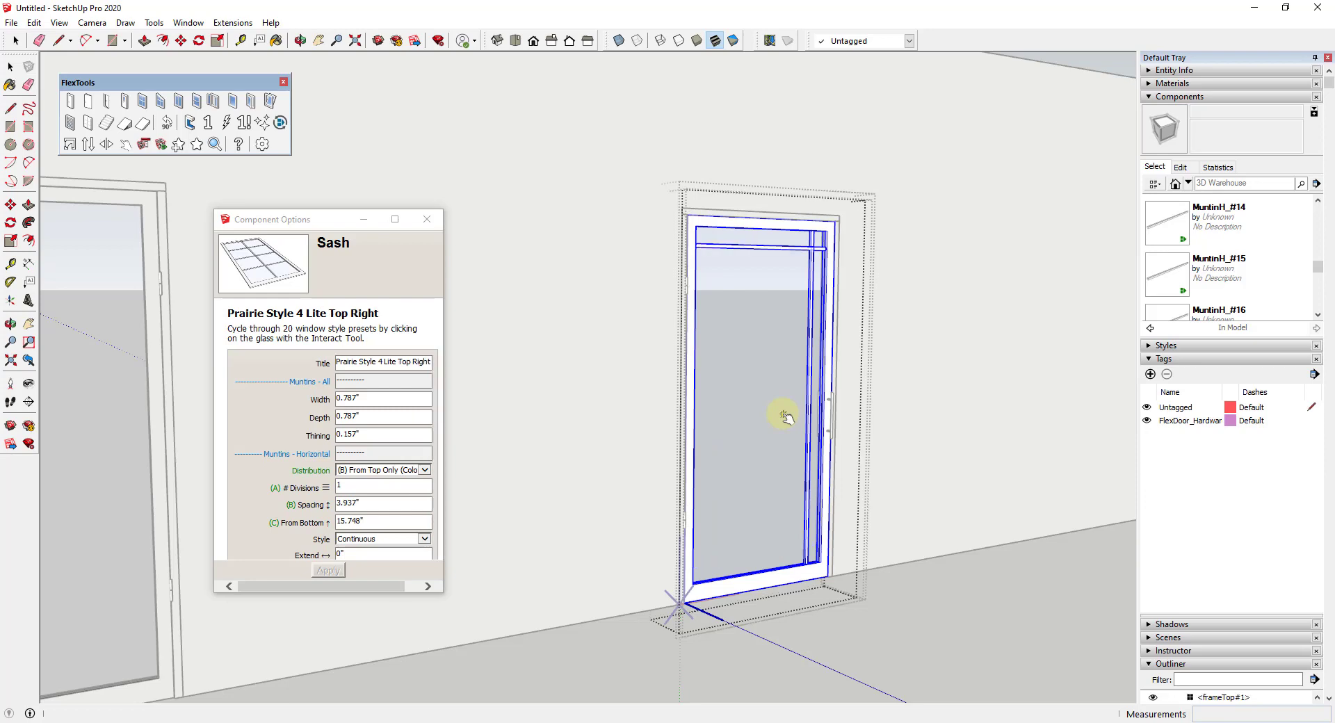
click(785, 416)
click(784, 416)
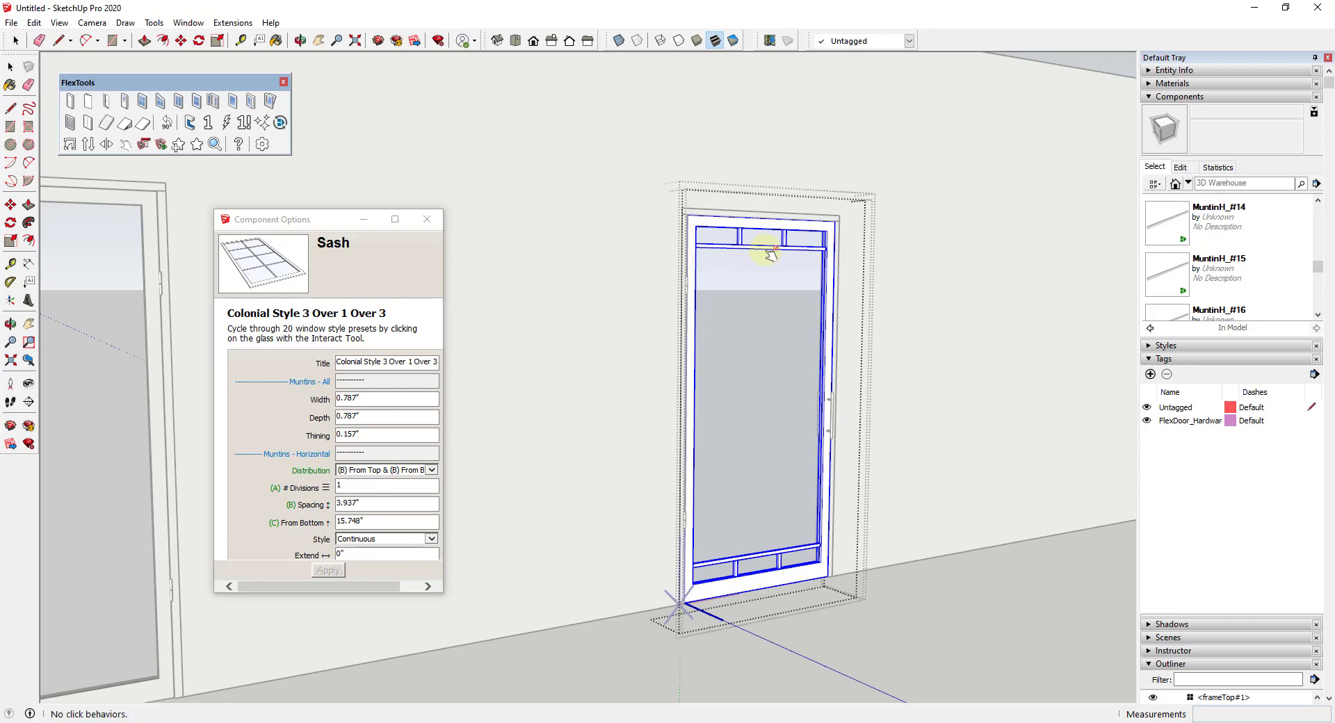
Reset the sash to Equal Divisions 2x2, then add two rows and one column for a 4x3 grid.
click(767, 254)
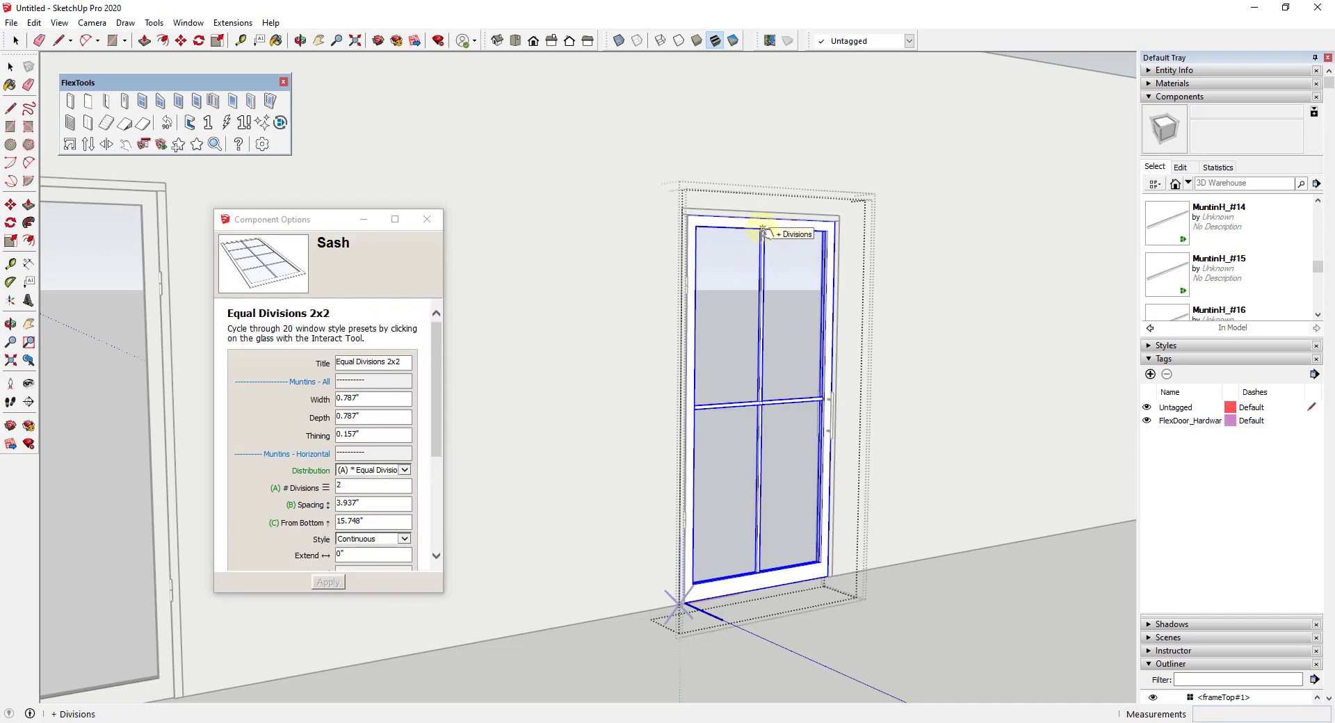
click(763, 229)
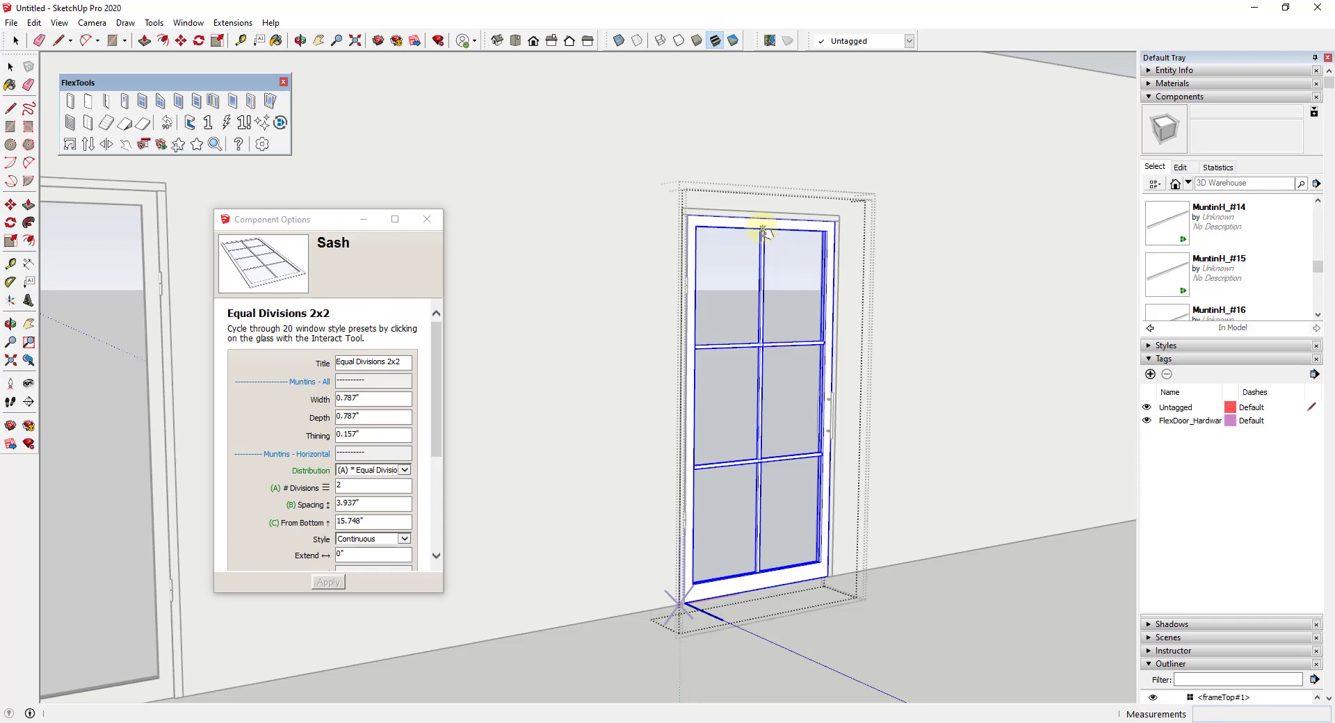
click(763, 229)
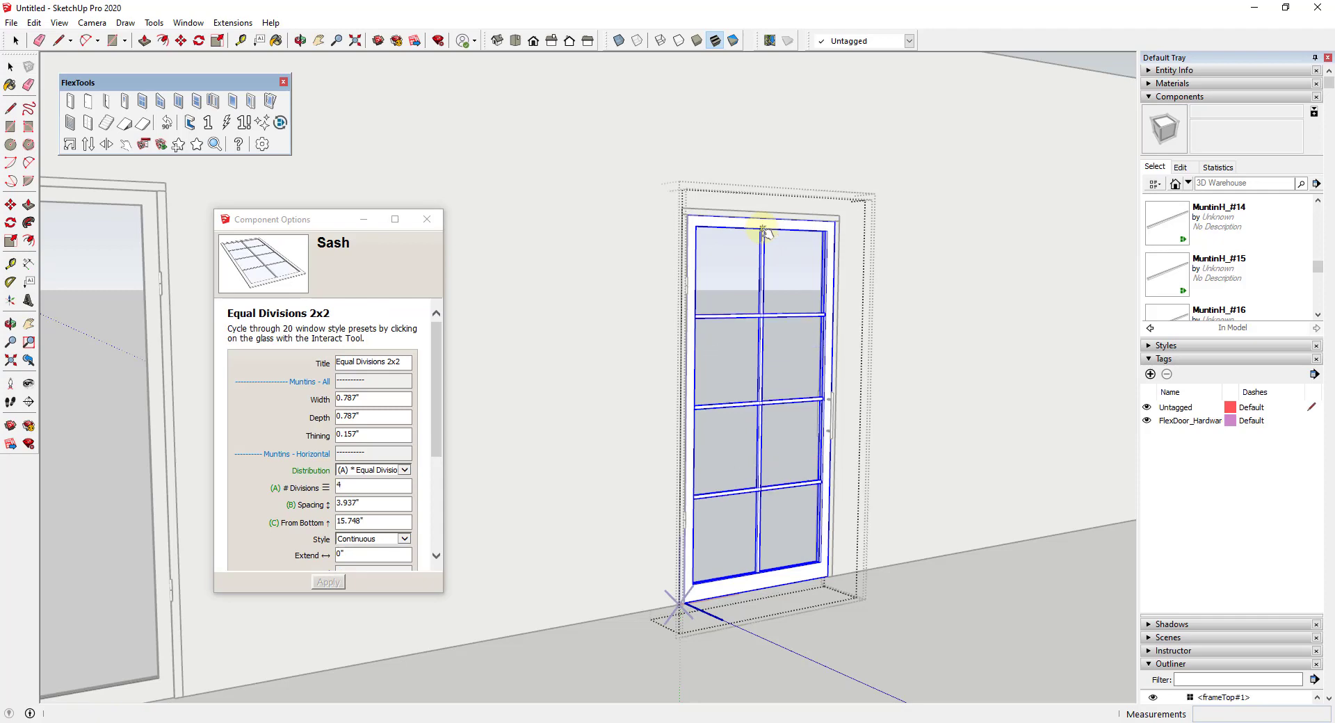
click(829, 400)
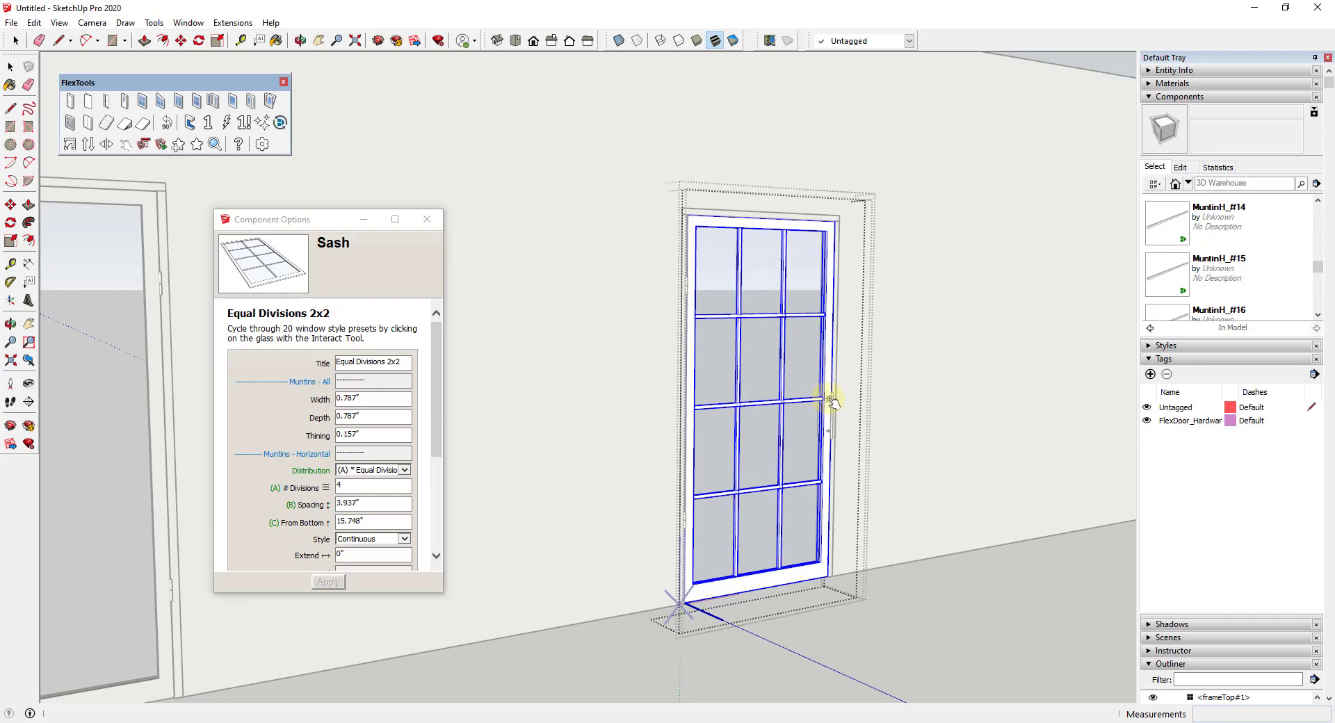